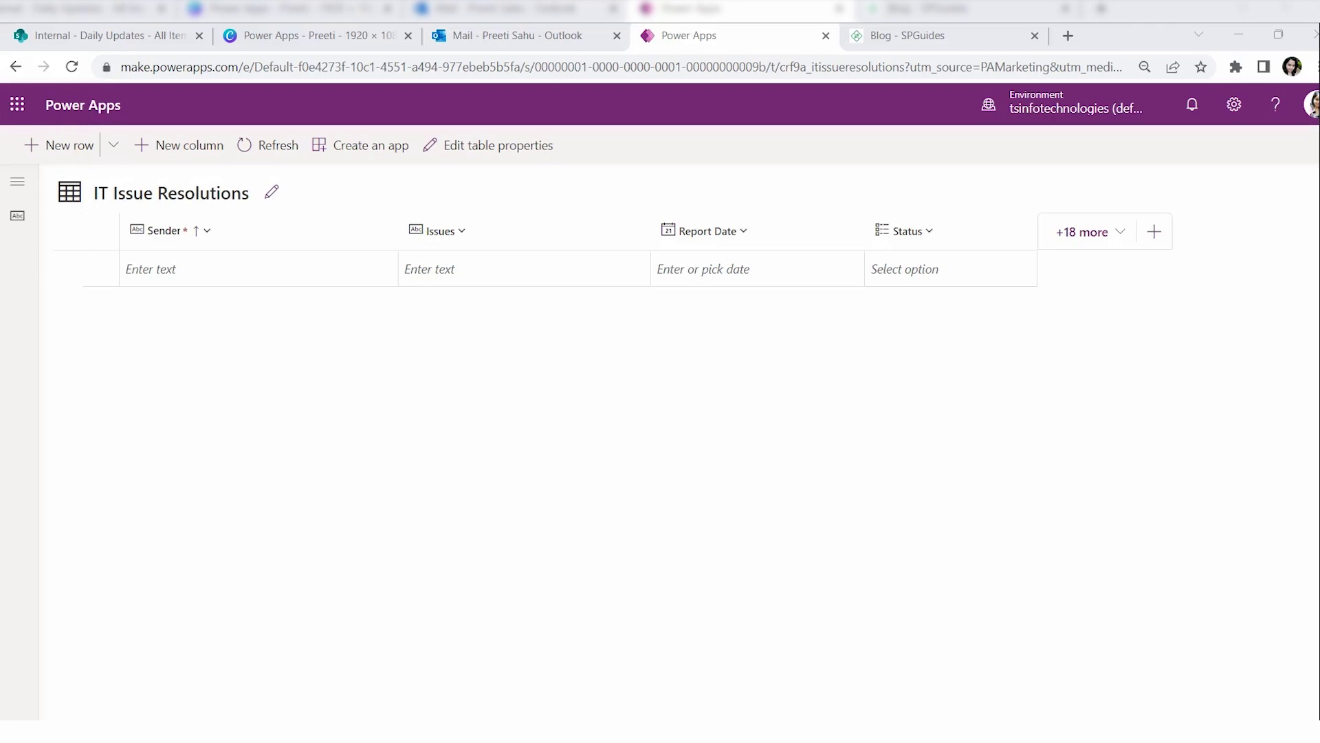
- Open a new blank browser tab next to the empty IT Issue Resolutions table
left_click(1067, 36)
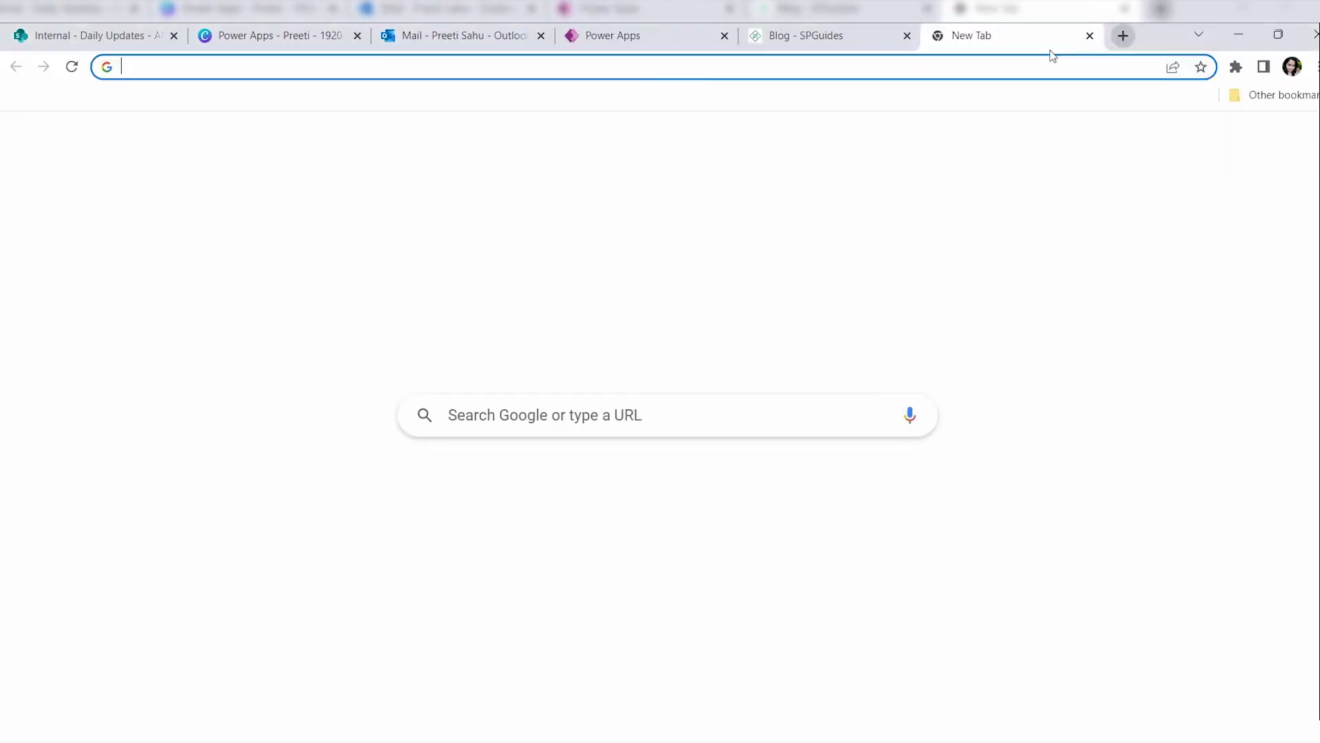
- Go to flow.microsoft.com and sign in to Power Automate
type("flow.microsoft.com")
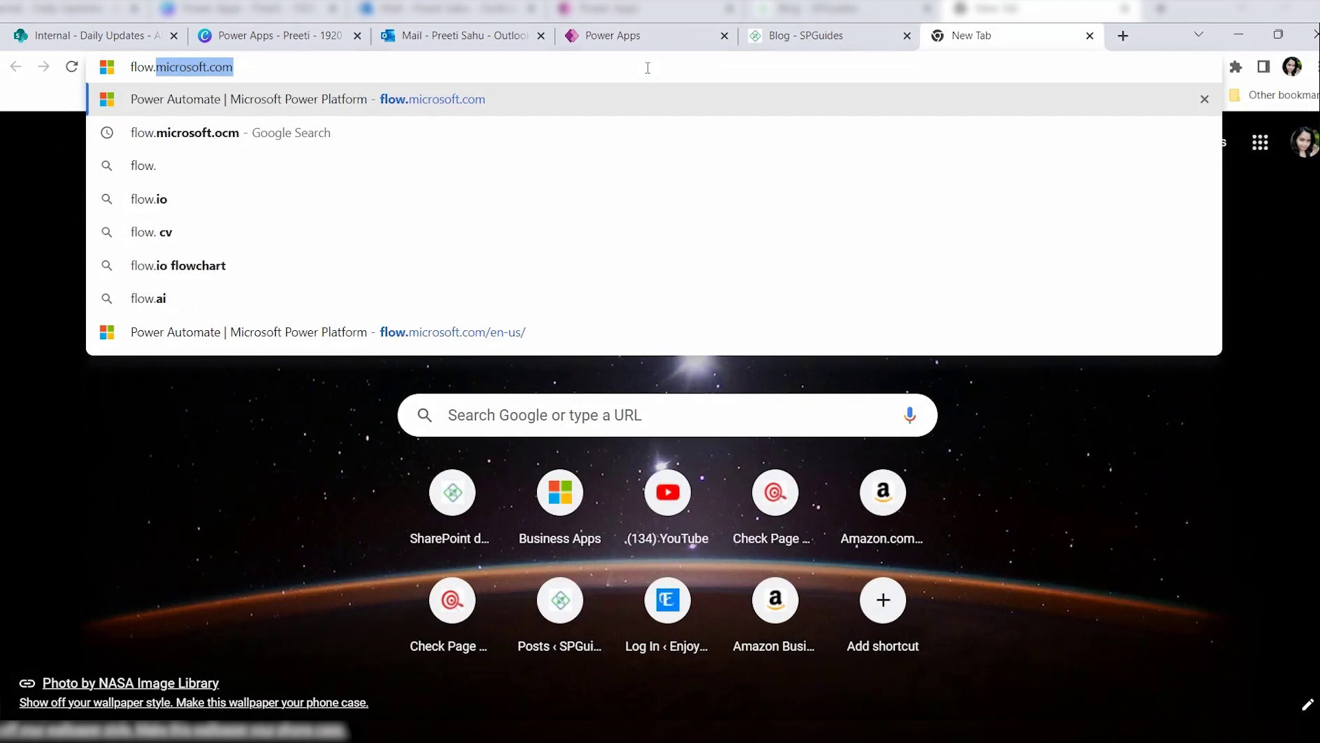
key("Right")
key("Return")
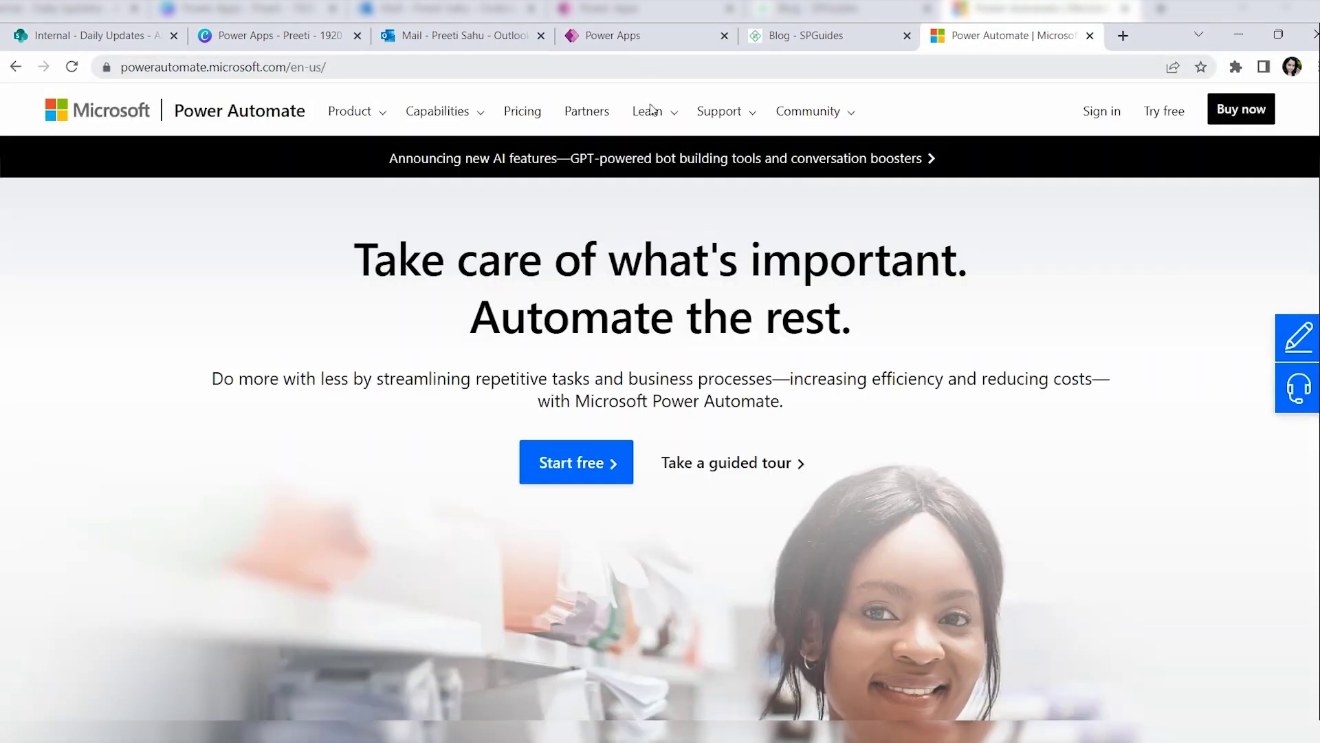
left_click(1107, 124)
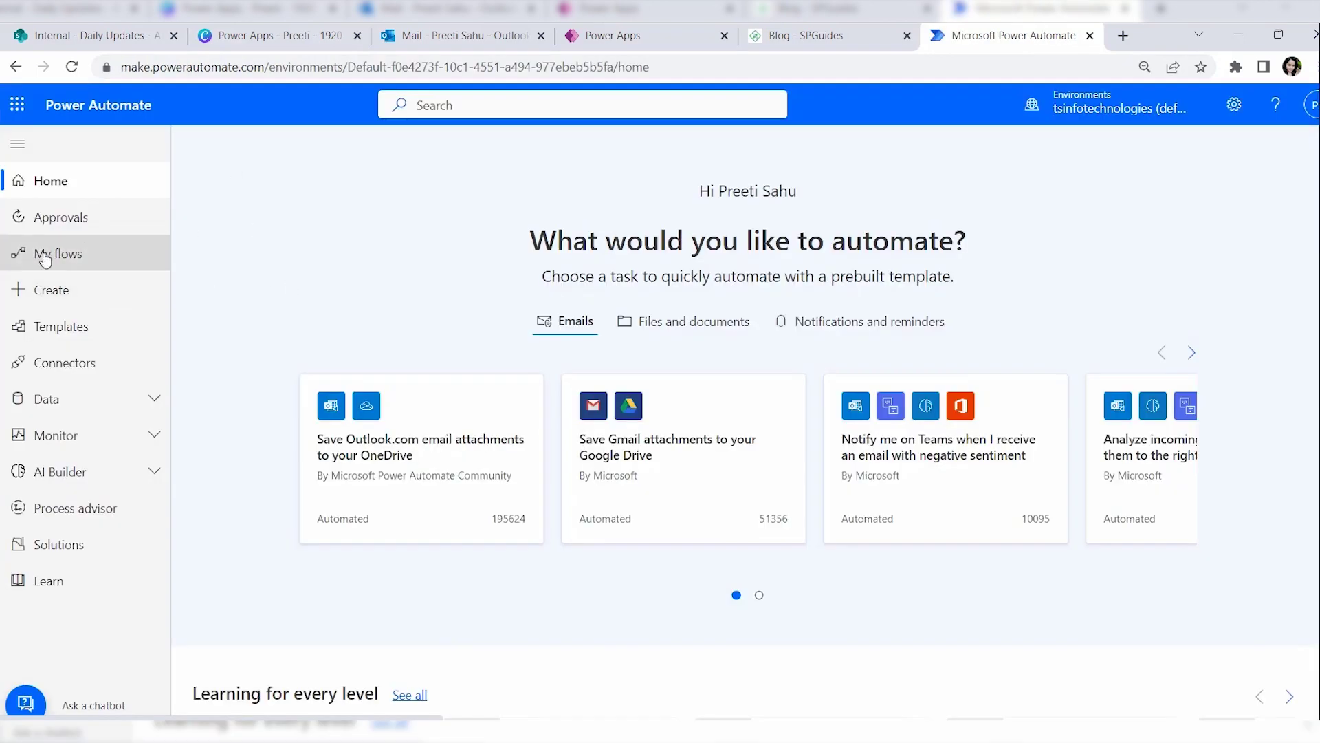
- From the Create page, start a new automated cloud flow
left_click(53, 302)
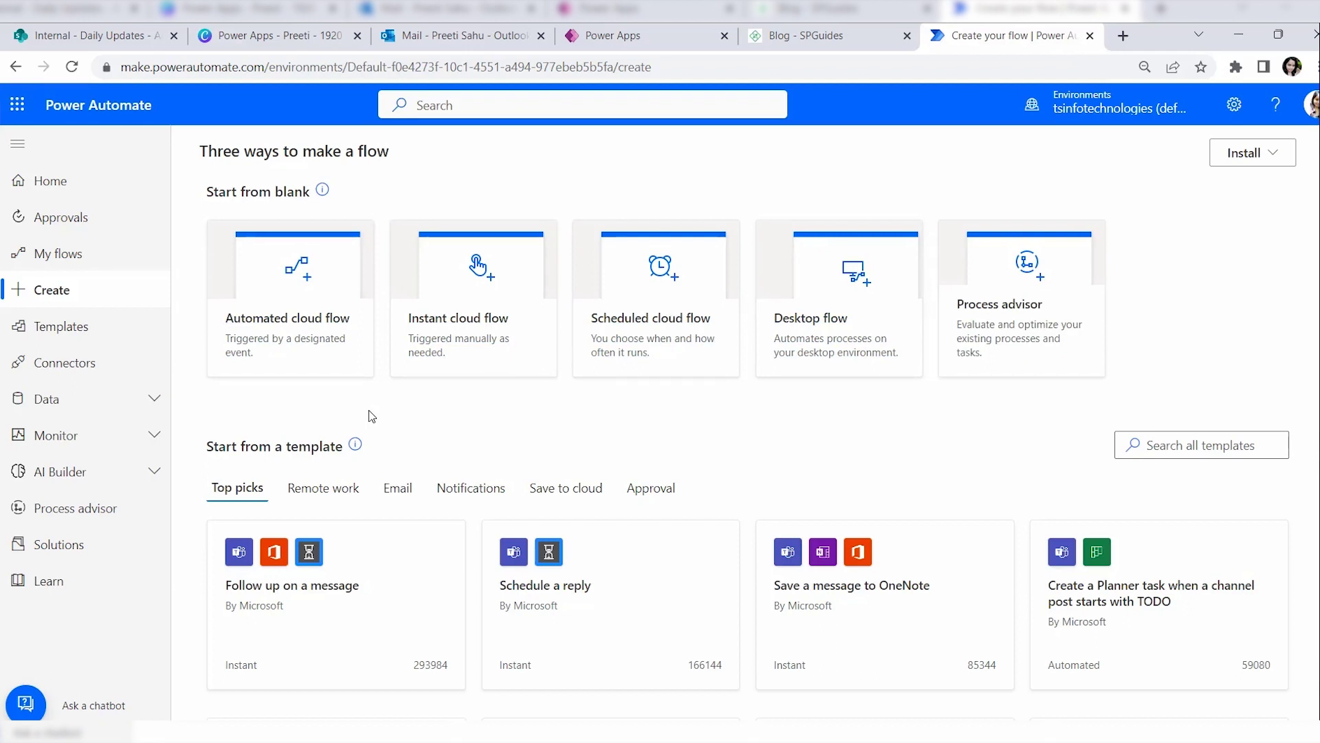
left_click(273, 325)
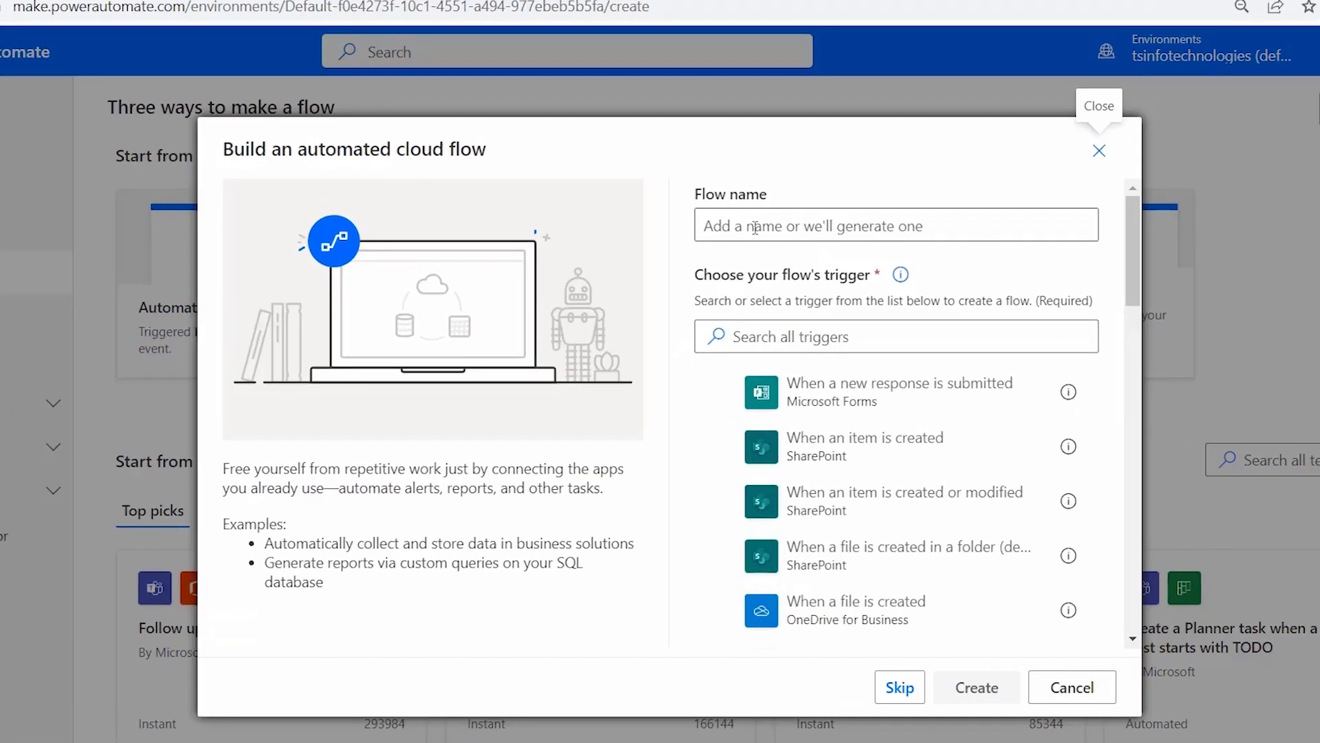
- Name the new flow 'Dataverse Add a New Row'
left_click(755, 227)
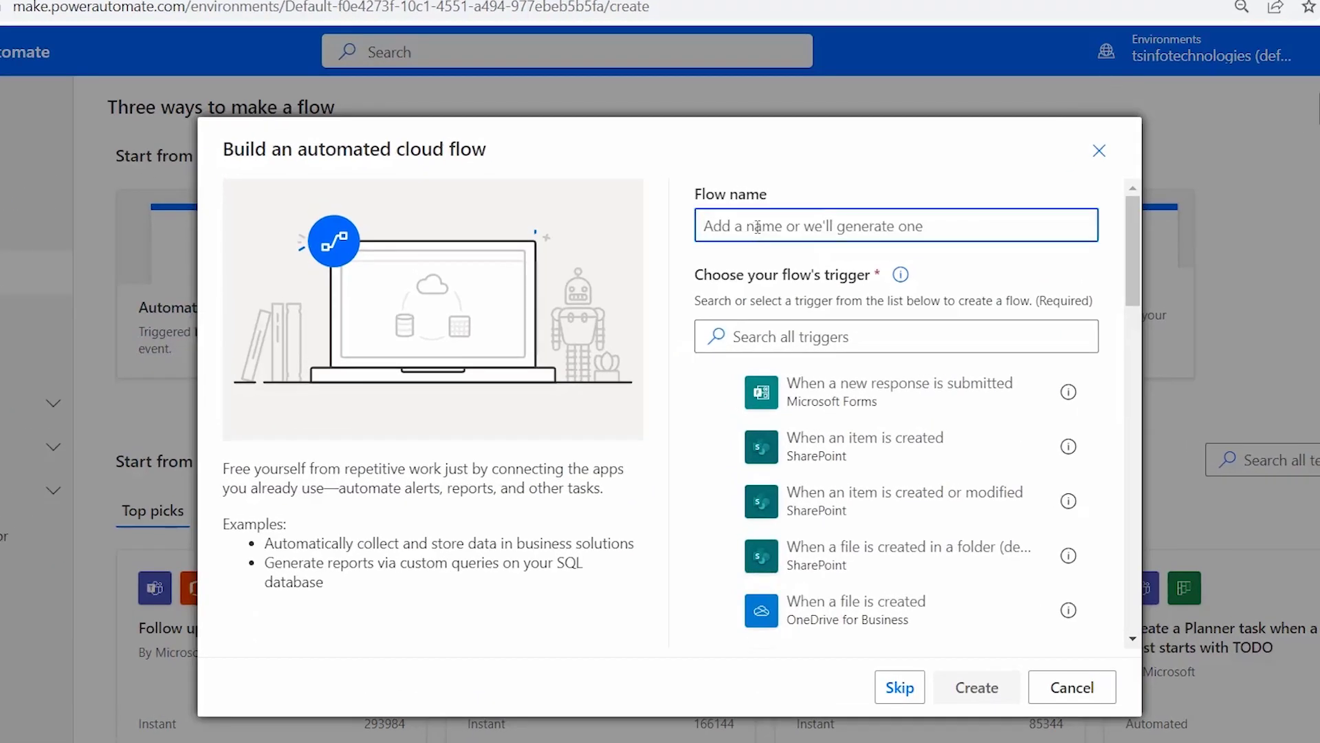
key("Caps_Lock")
type("Dataverse Add")
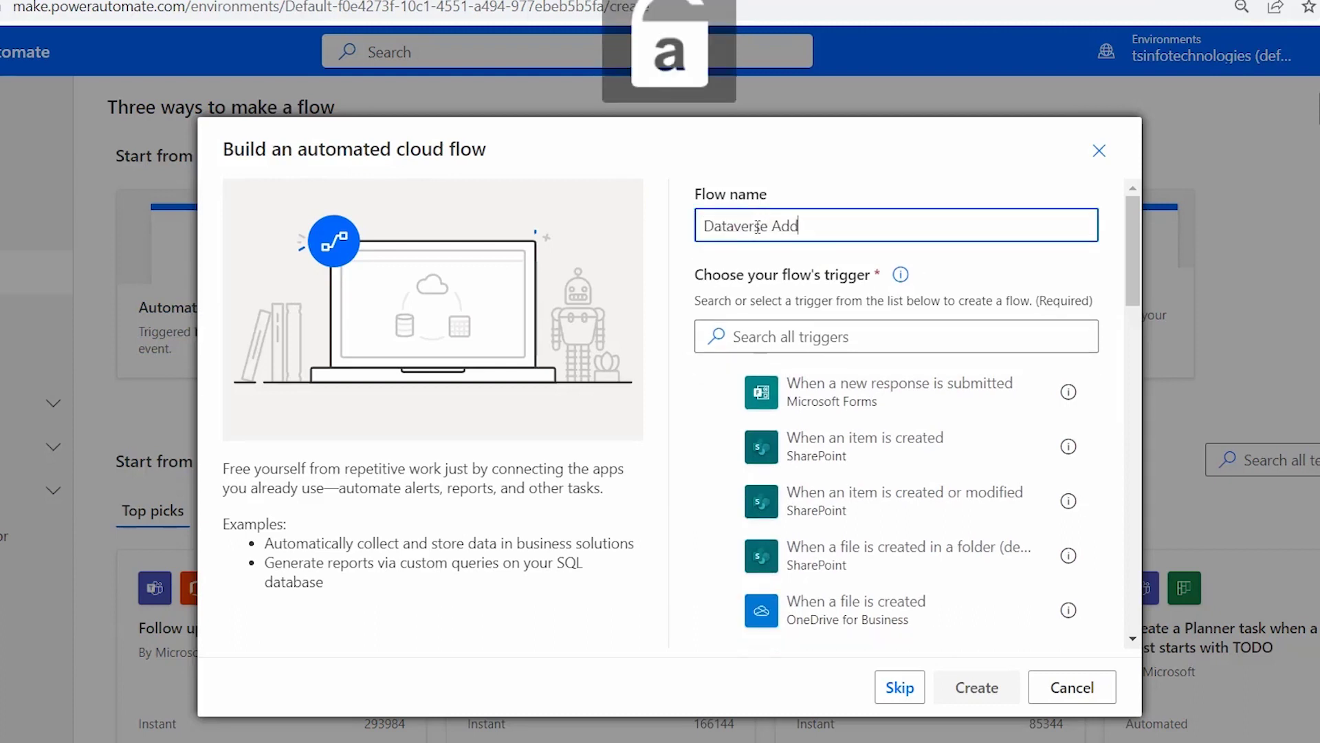
type(" a New Row")
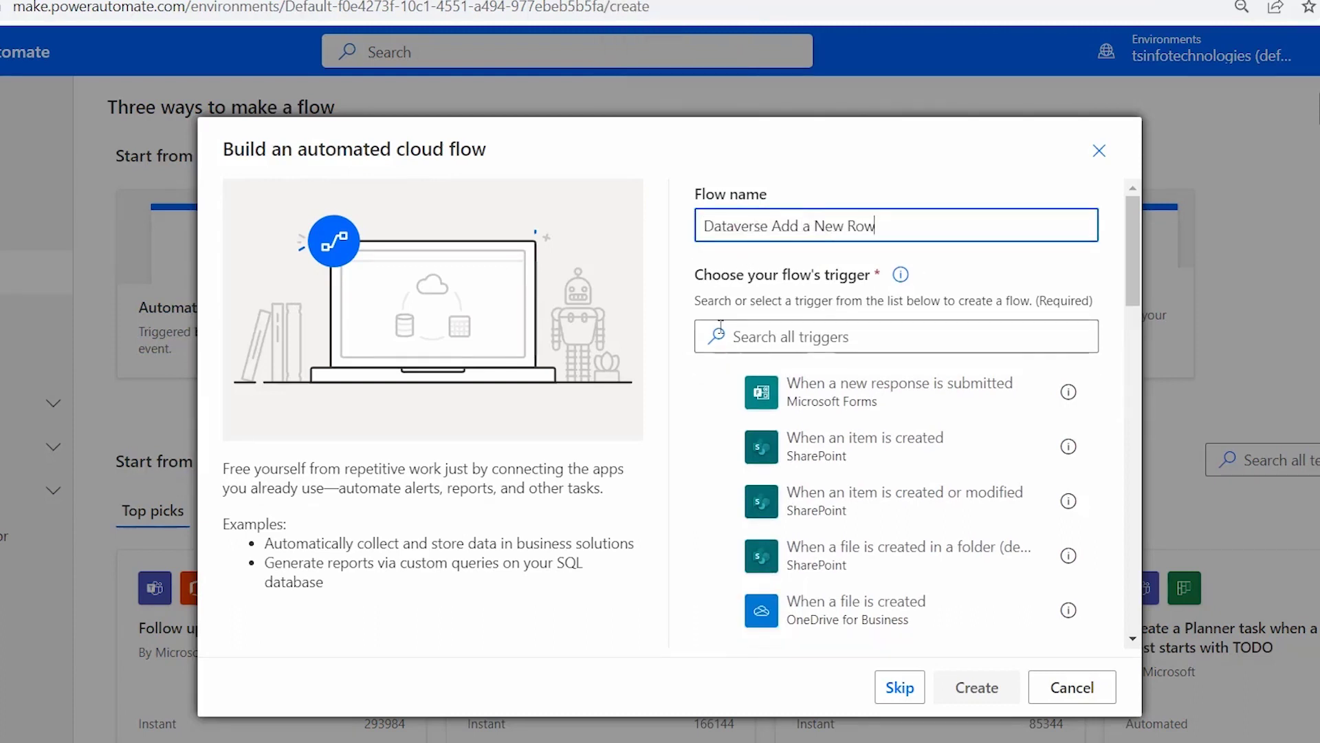
left_click(845, 344)
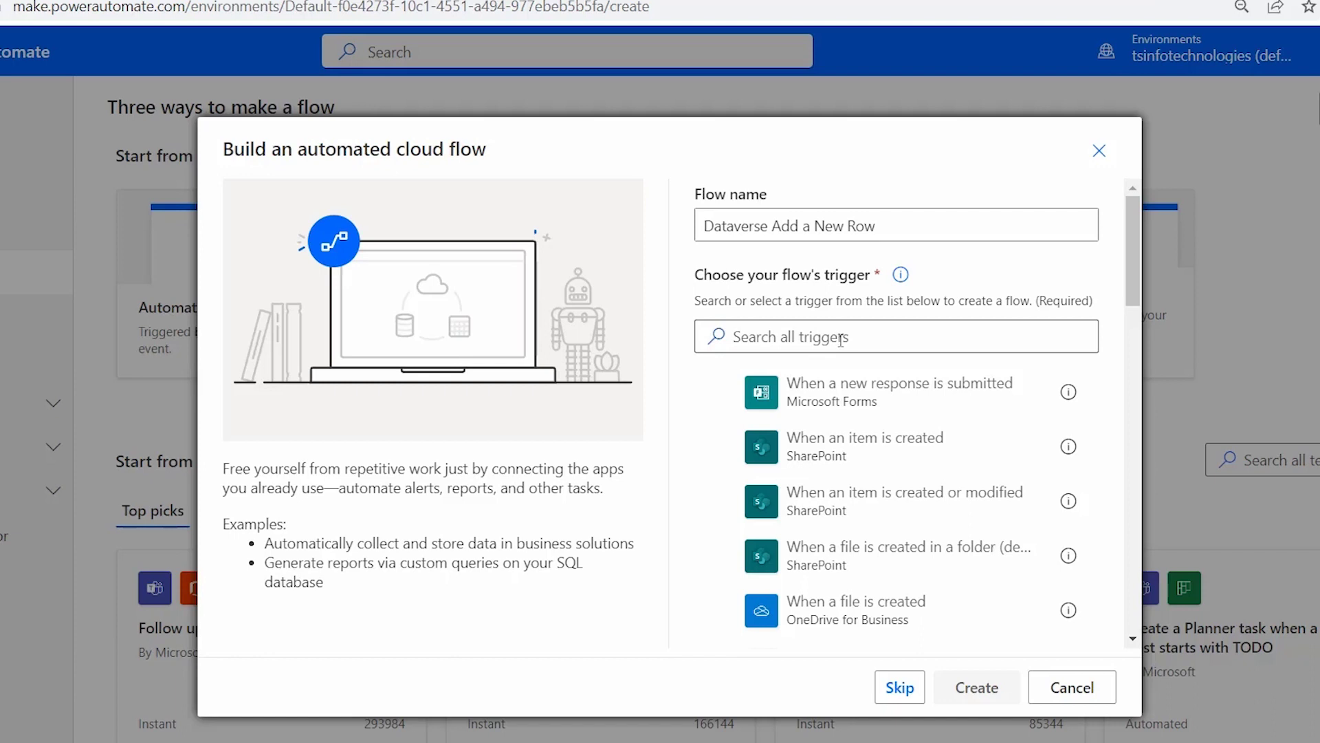
- Choose the Office 365 Outlook 'When a new email arrives (V3)' trigger and create the flow
left_click(840, 340)
key("Caps_Lock")
type("W")
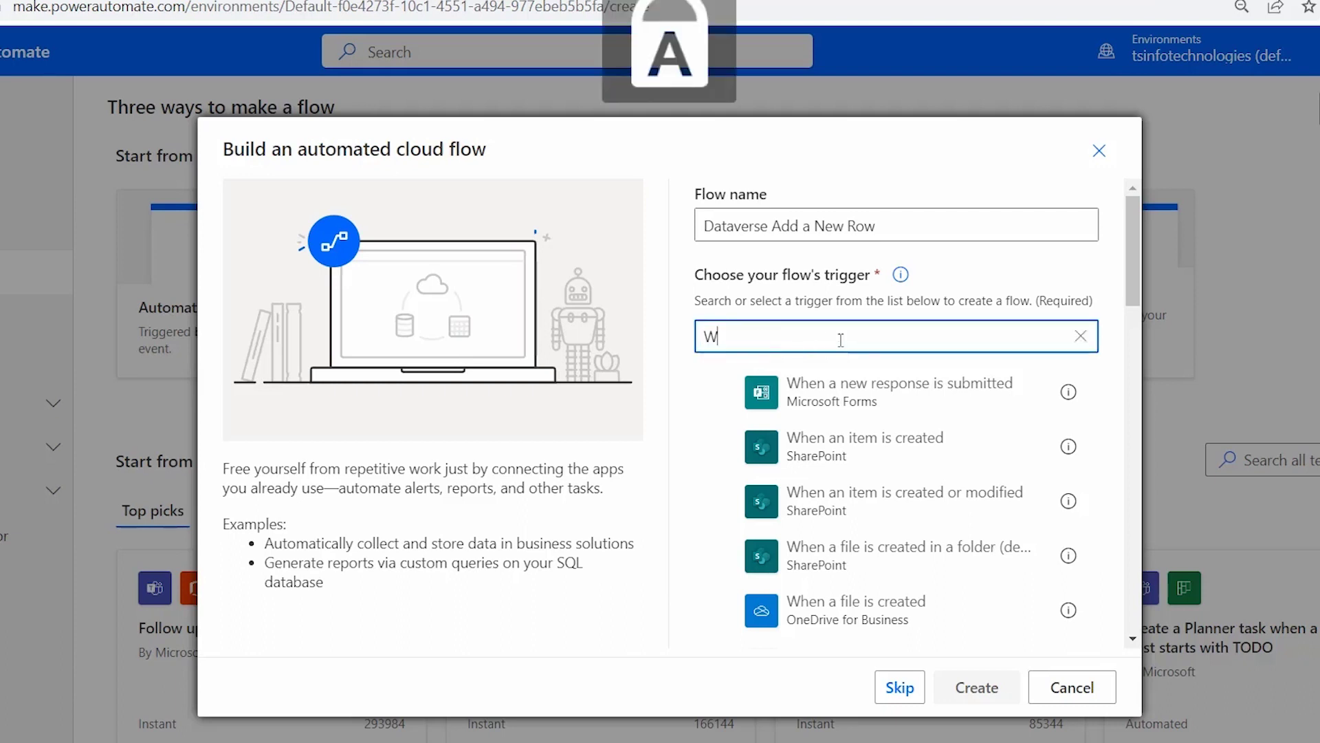
key("Caps_Lock")
type("hen")
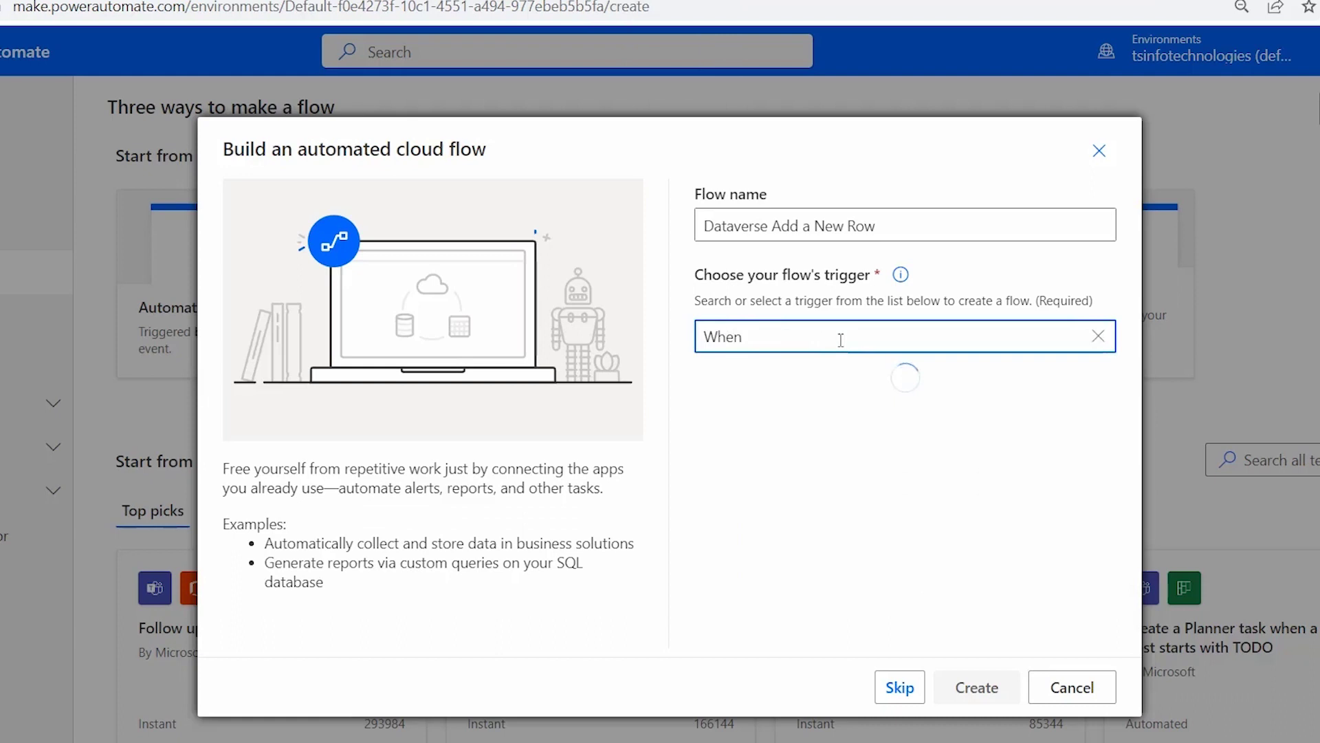
type(" an email arrives")
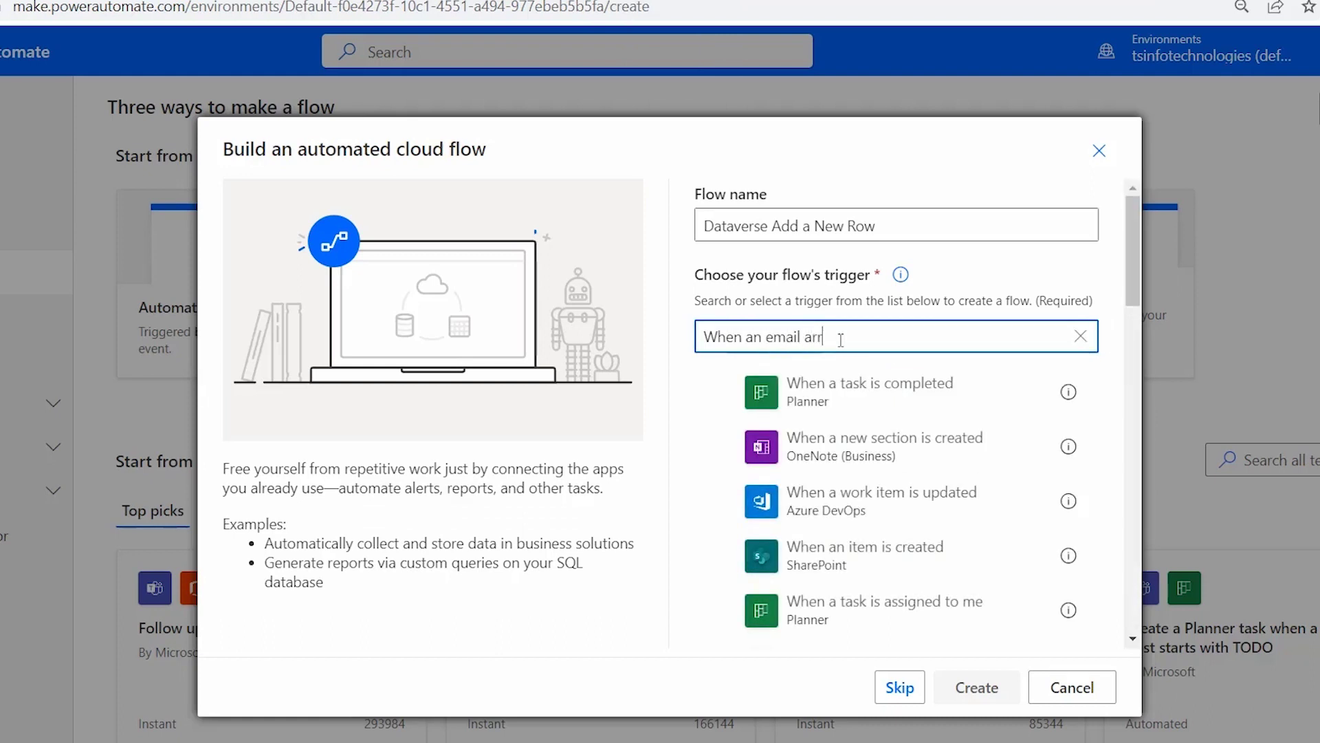
left_click(719, 446)
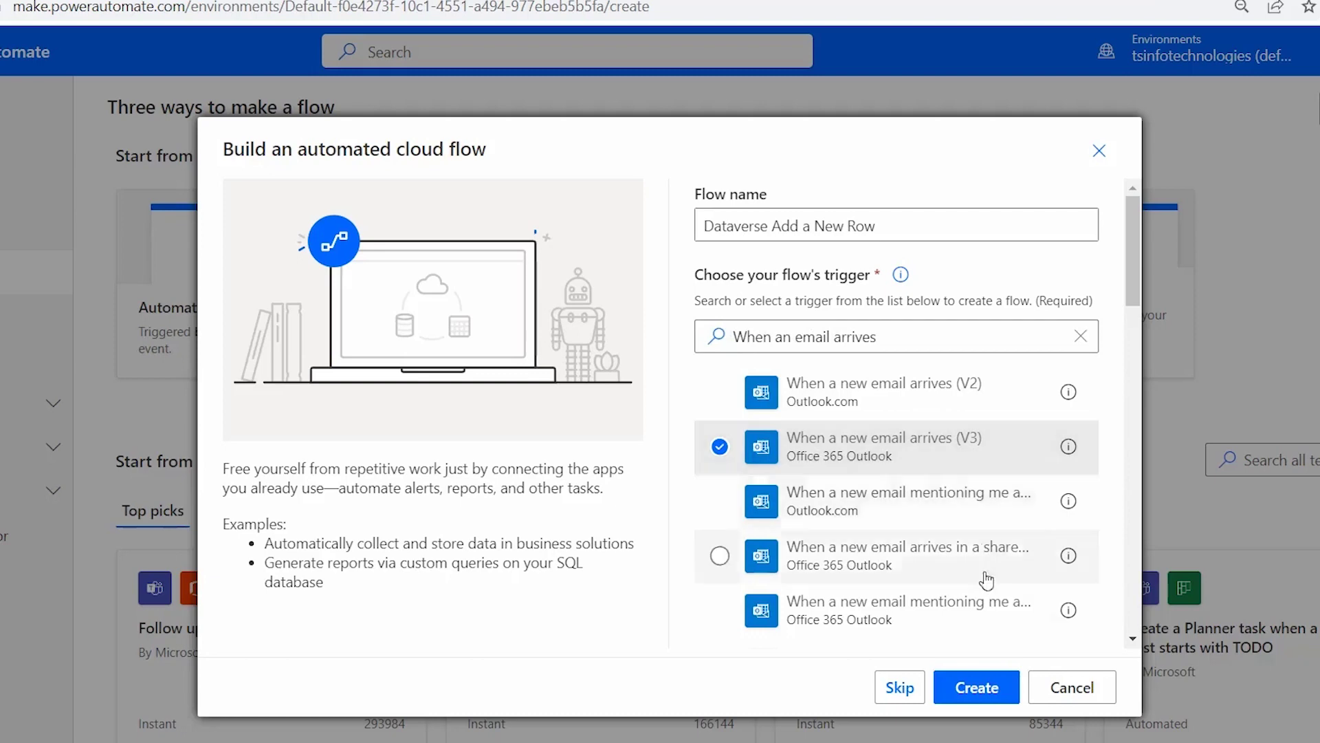
left_click(970, 688)
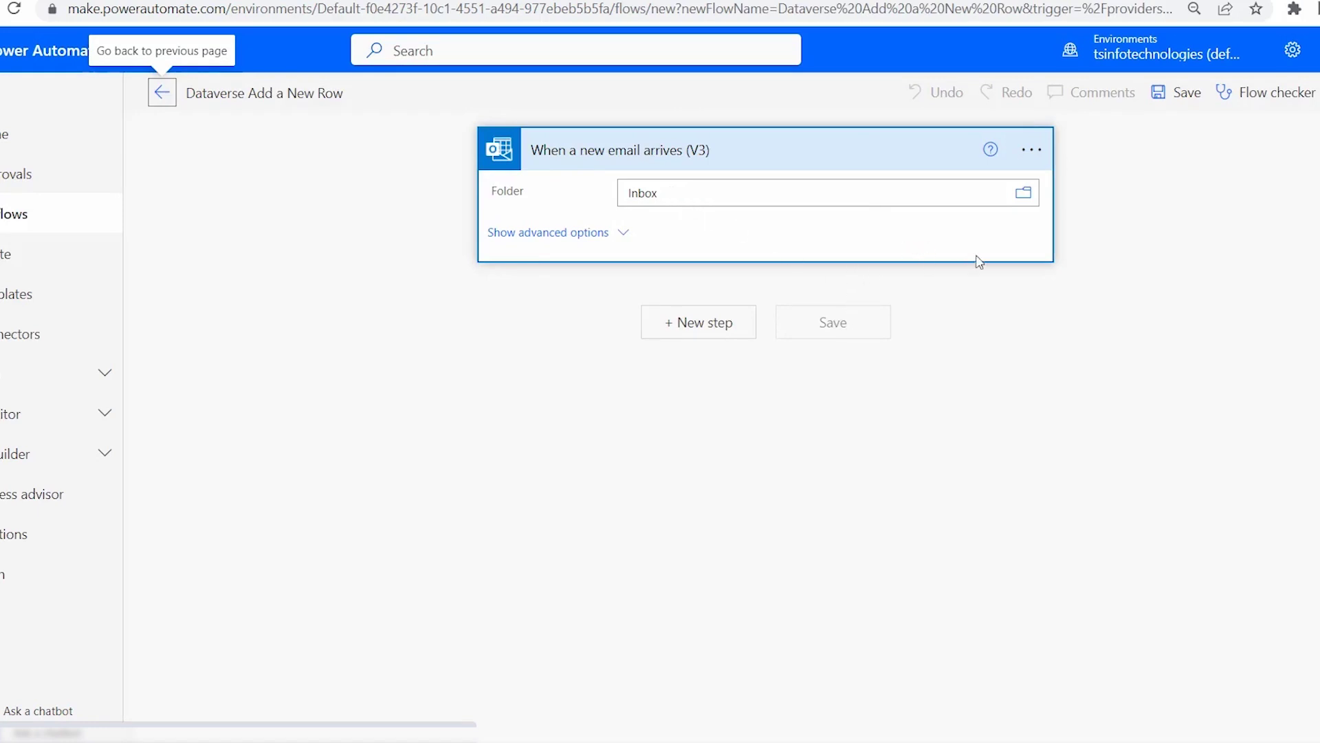
- Add the Microsoft Dataverse 'Add a new row' action after the email trigger
left_click(705, 337)
type("A")
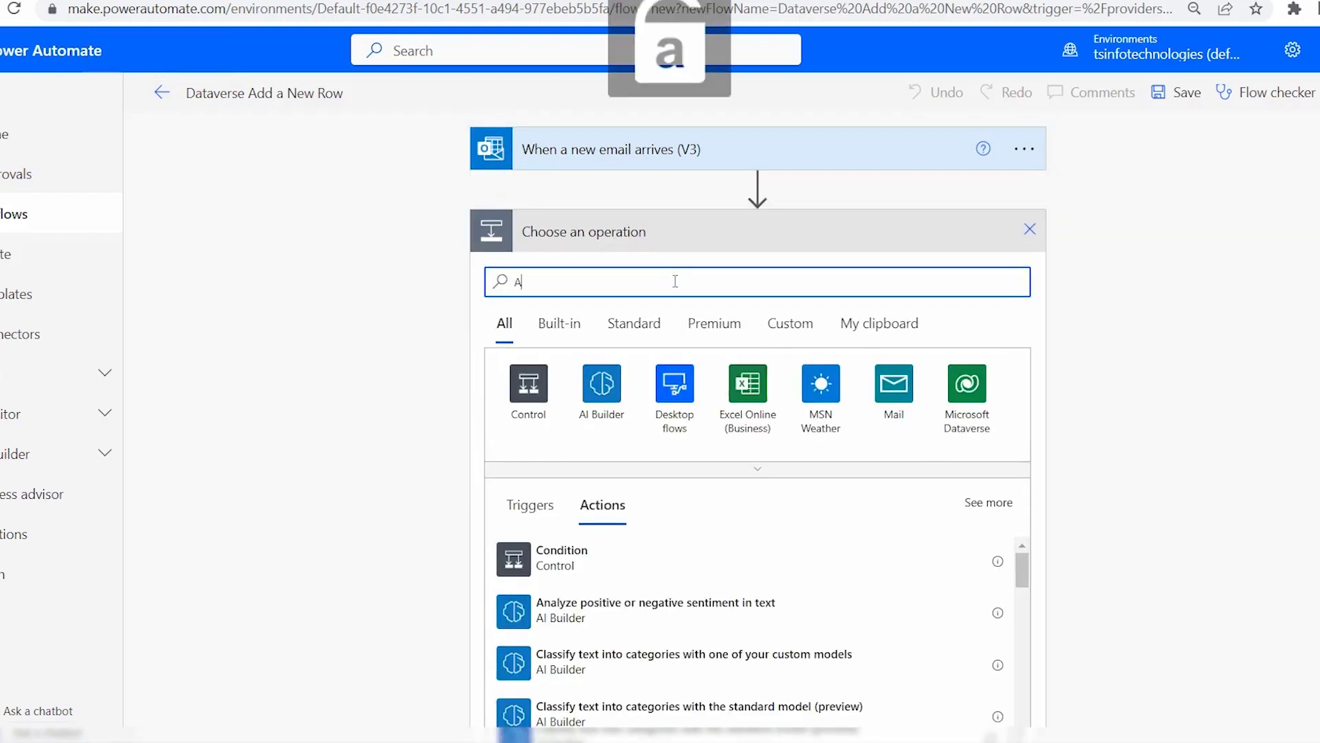
type("dd a new row")
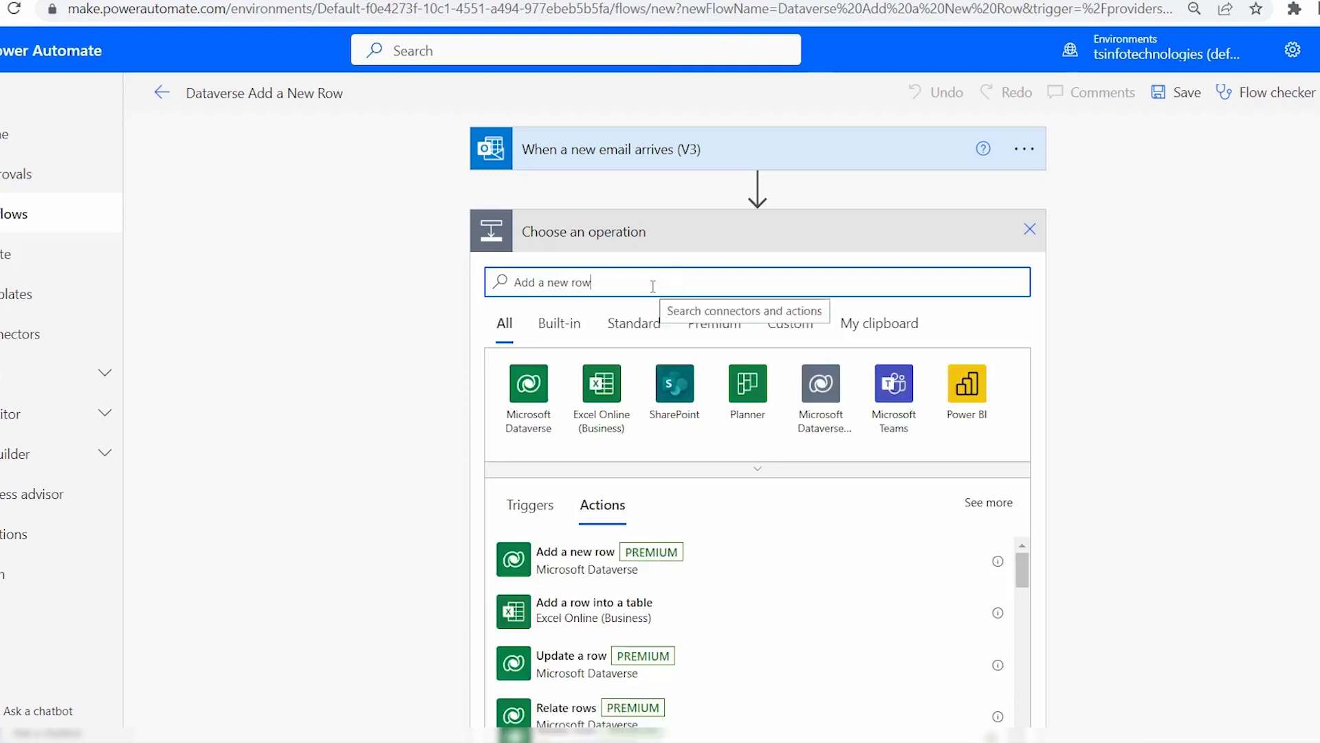
left_click(527, 429)
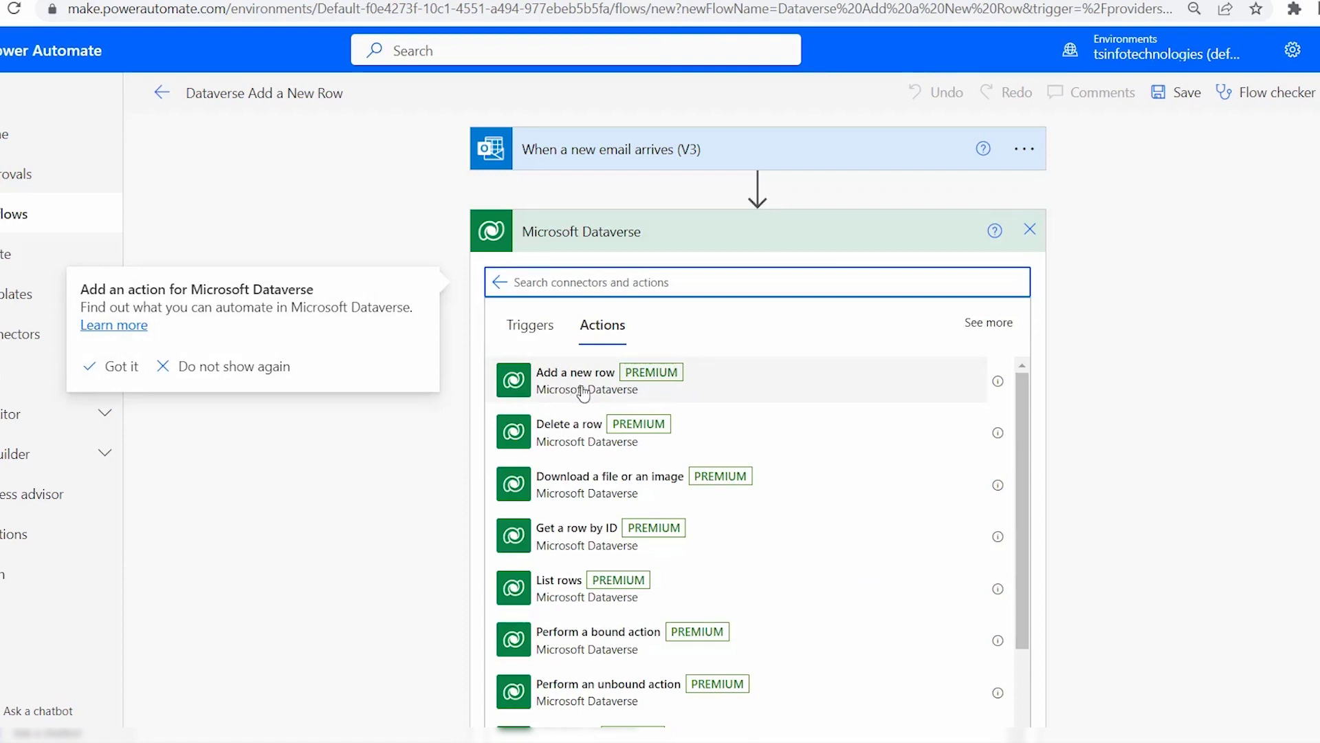
left_click(584, 393)
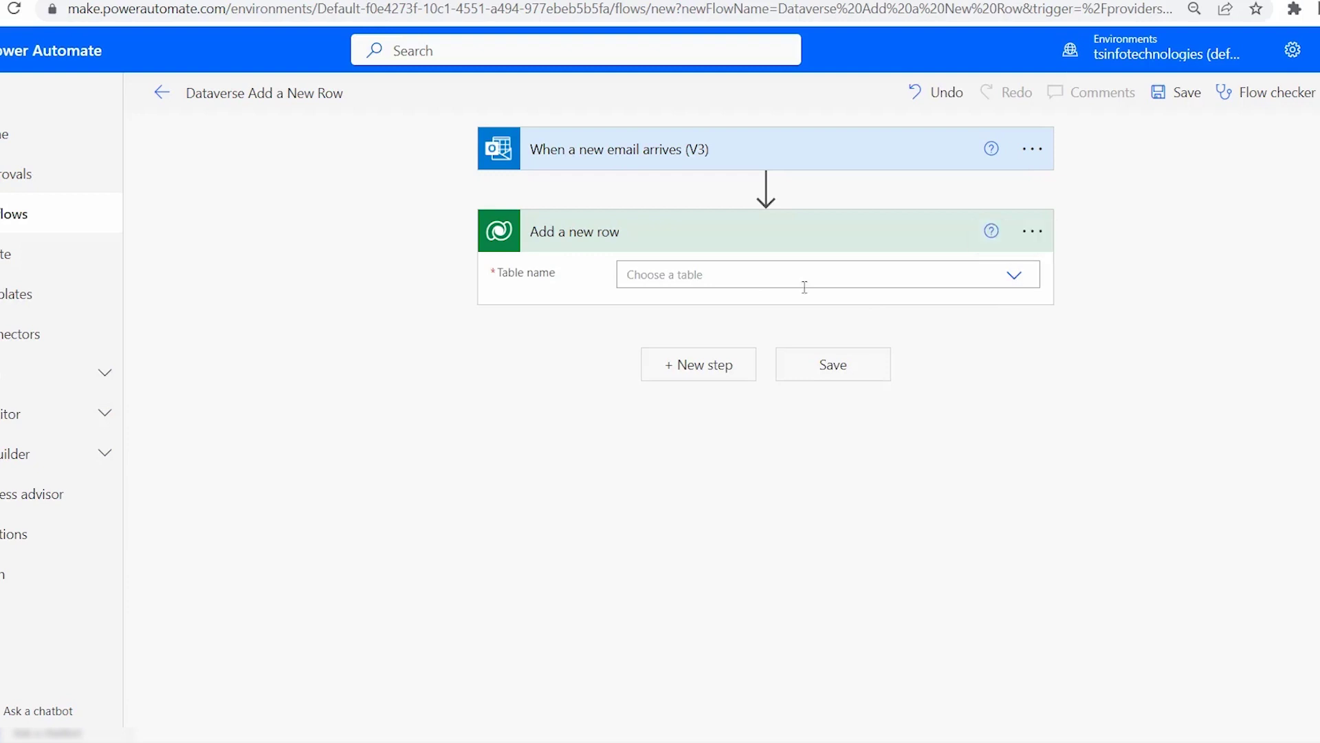
- Set the Add a new row table name to IT Issue Resolutions
left_click(1015, 275)
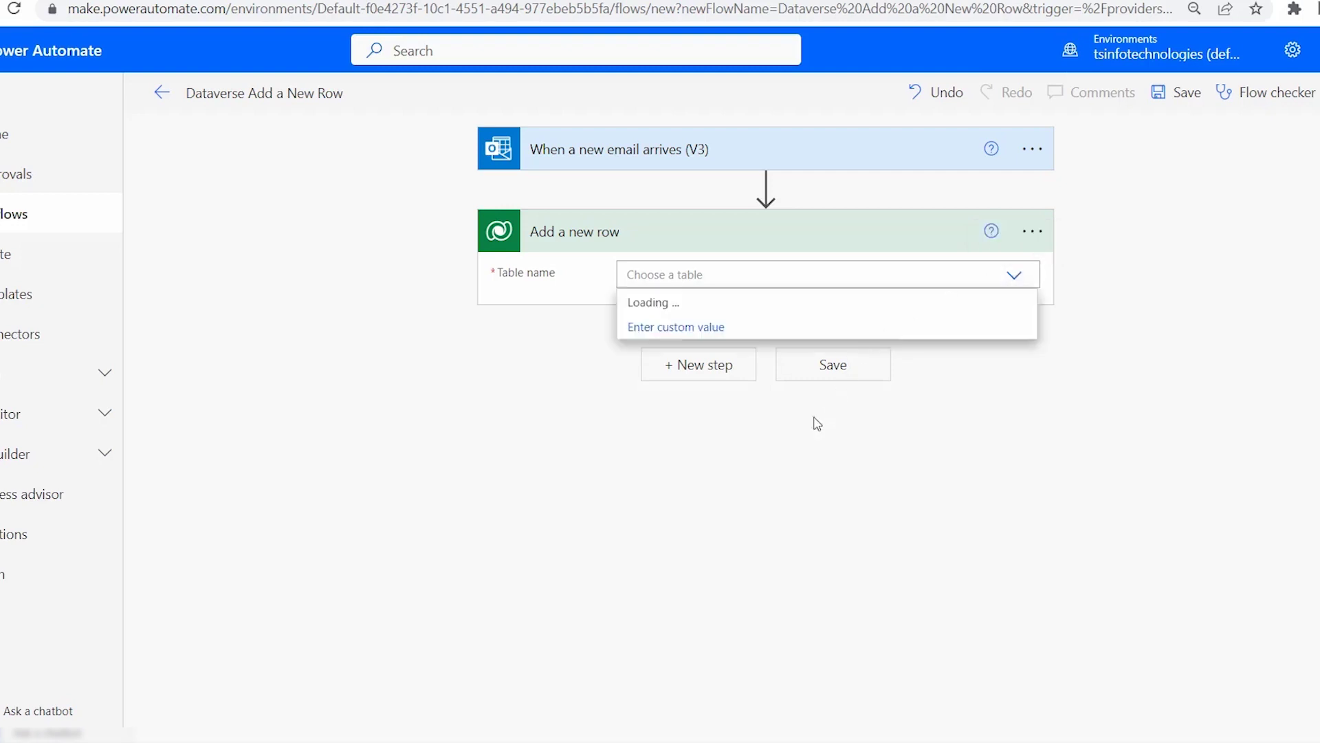
scroll(799, 459, "down", 8)
scroll(793, 471, "down", 15)
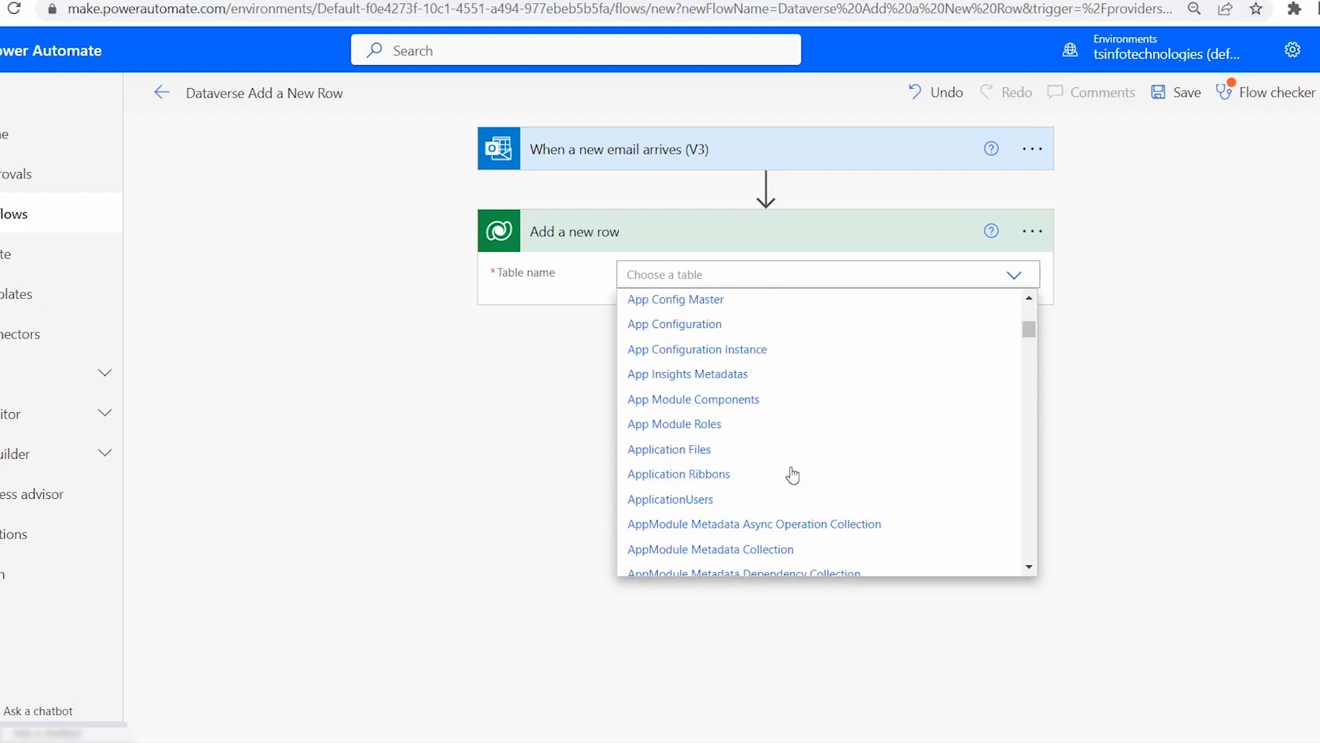
scroll(792, 474, "down", 15)
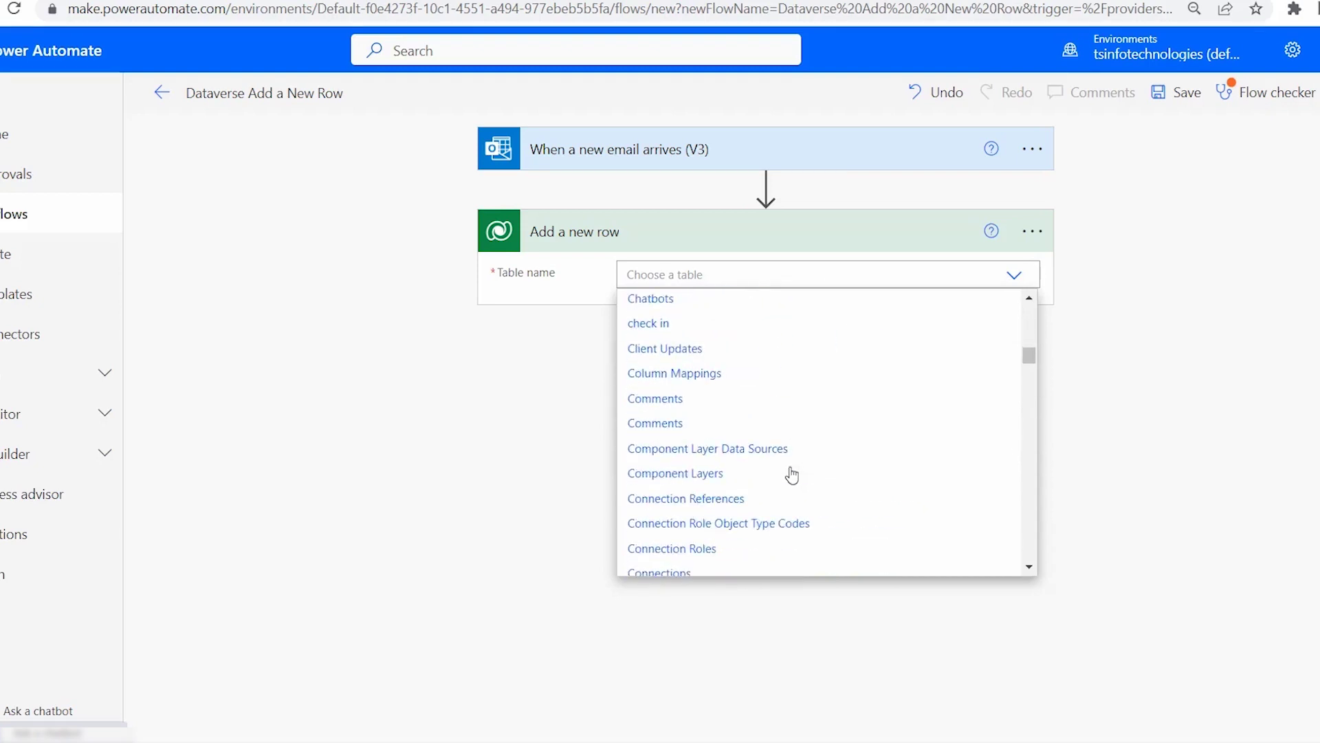
scroll(791, 475, "down", 15)
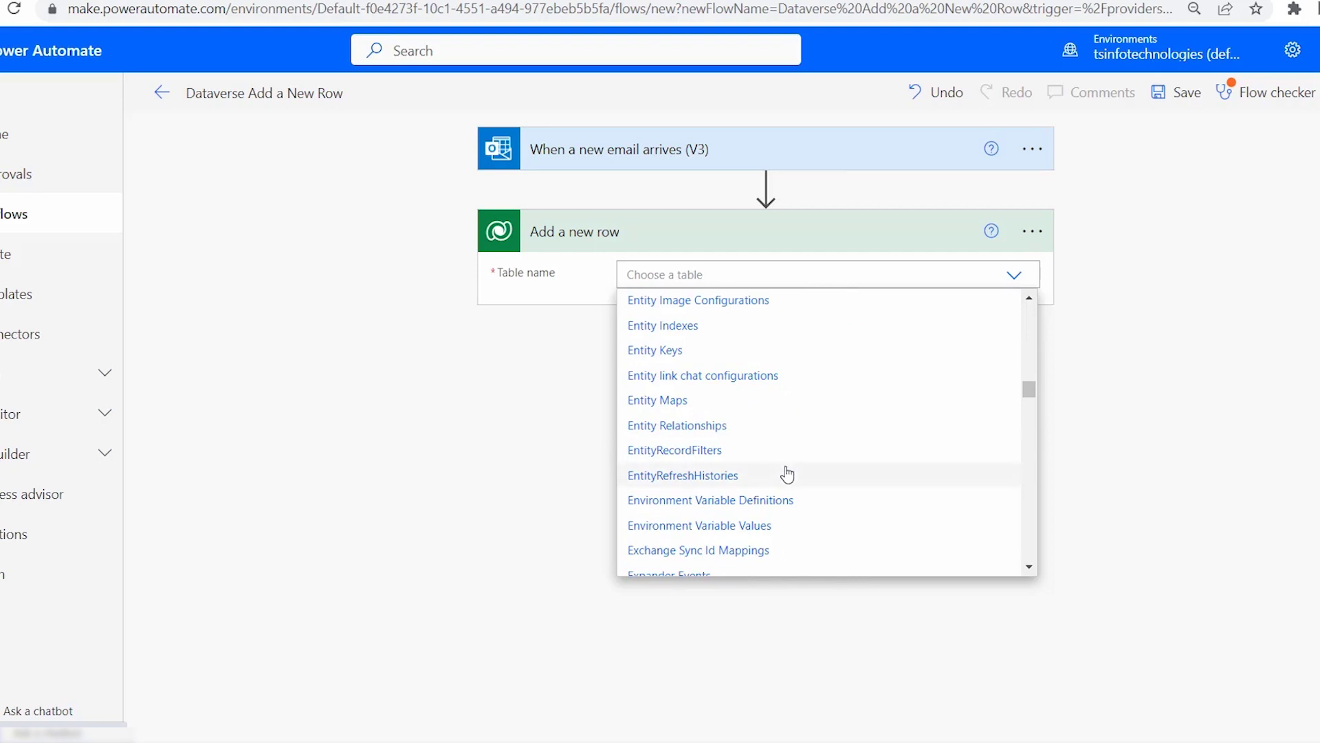
scroll(787, 474, "down", 10)
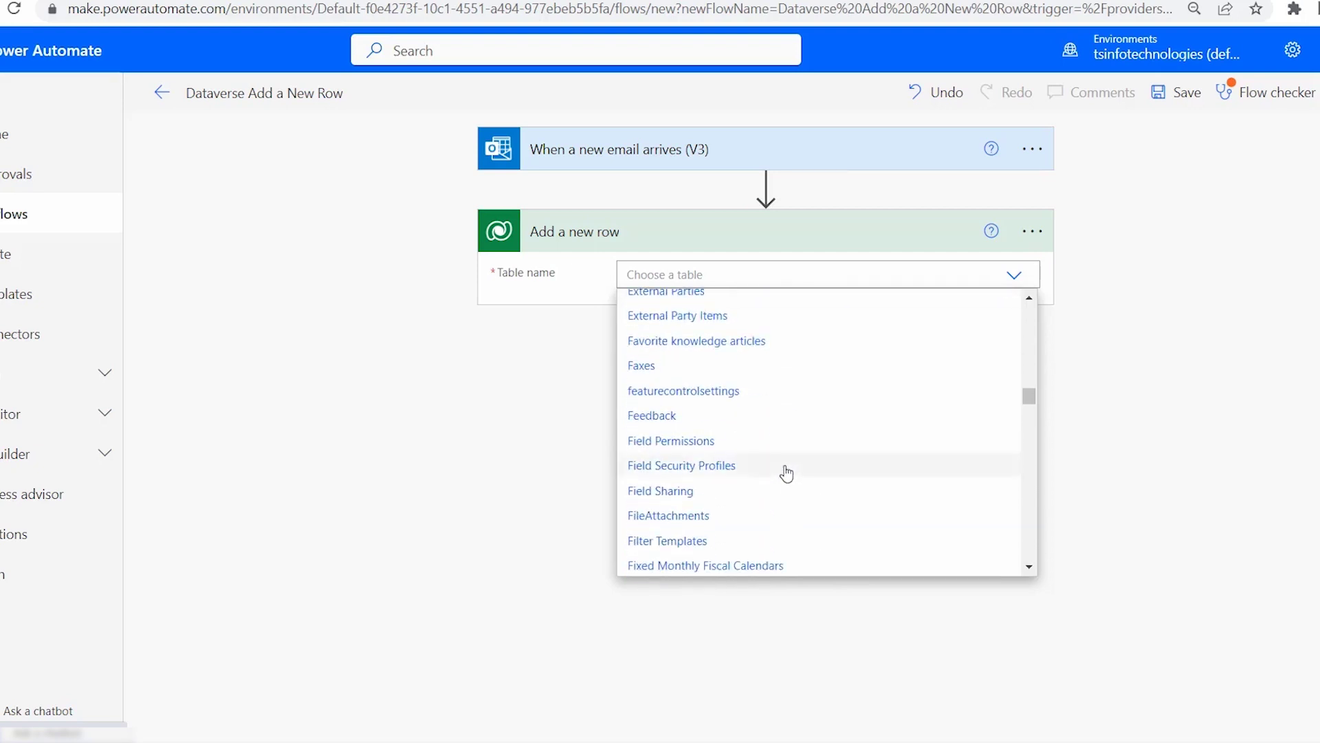
scroll(786, 473, "down", 3)
scroll(794, 450, "down", 3)
scroll(791, 454, "down", 6)
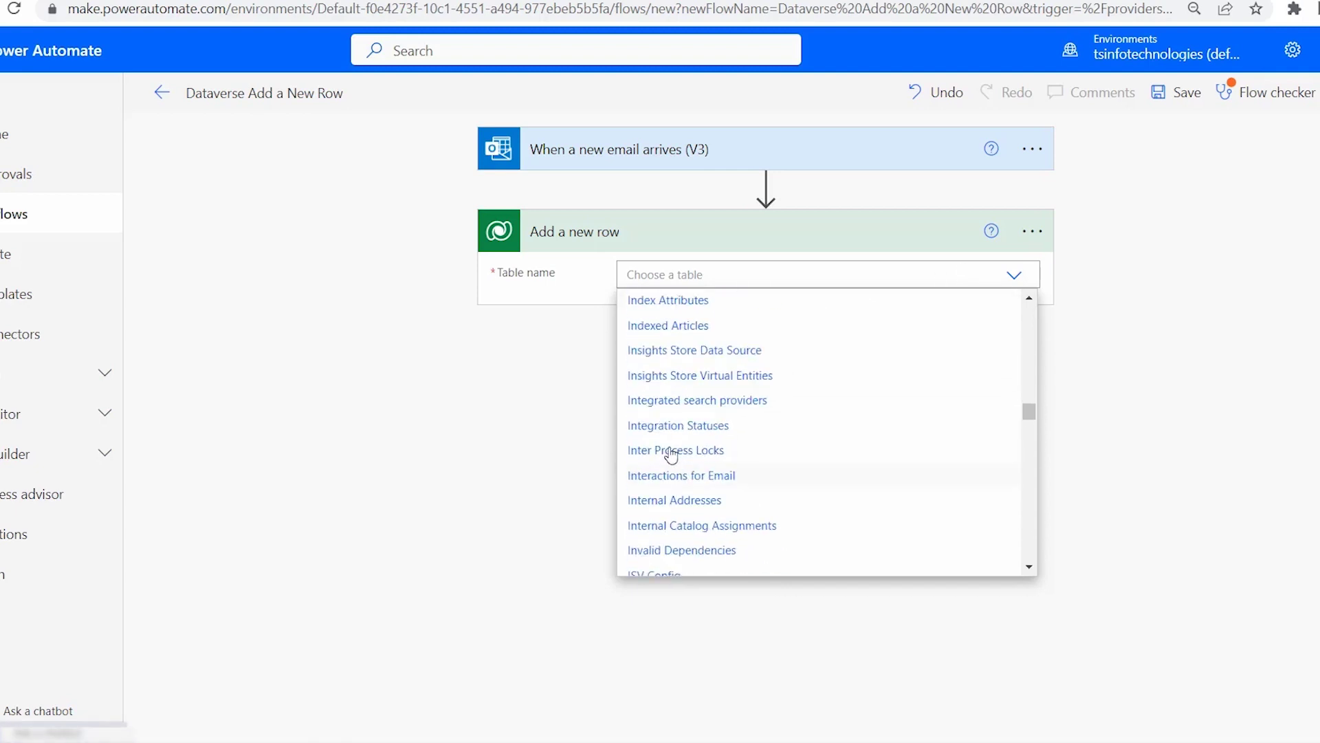
scroll(709, 455, "down", 1)
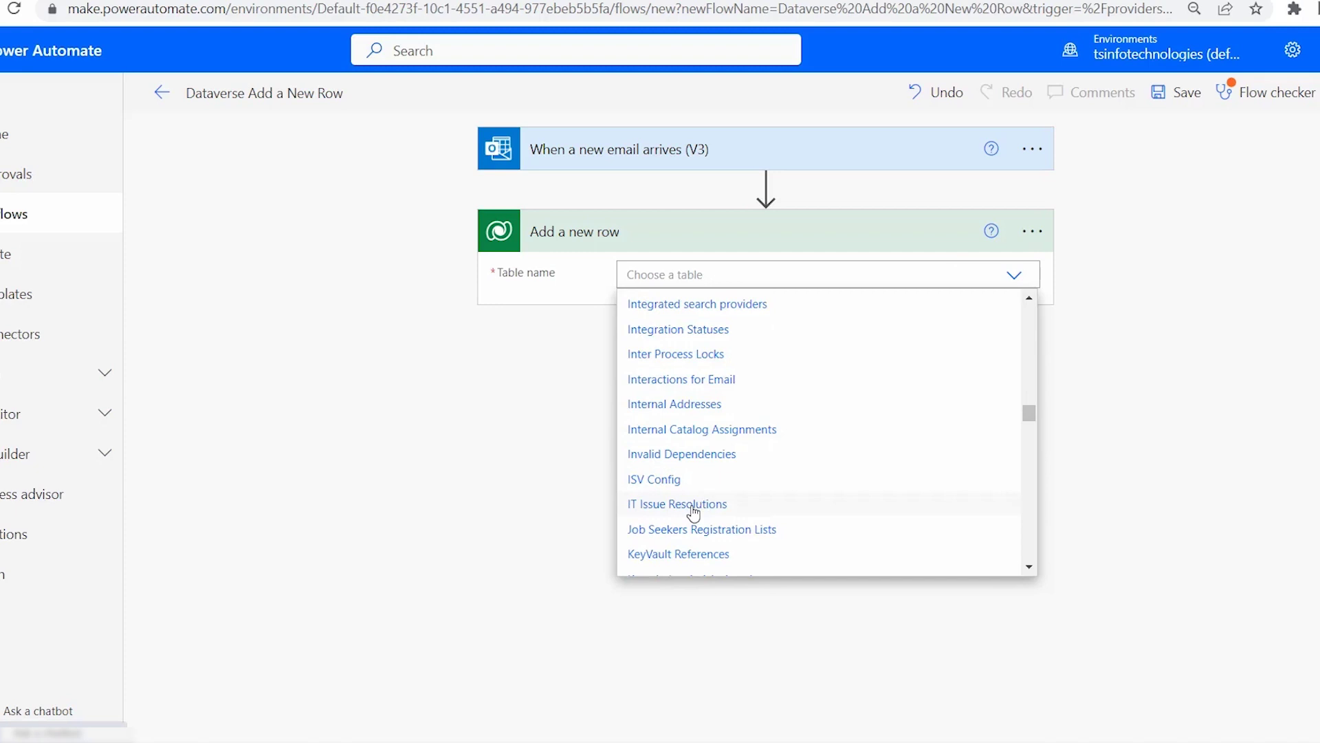
left_click(693, 513)
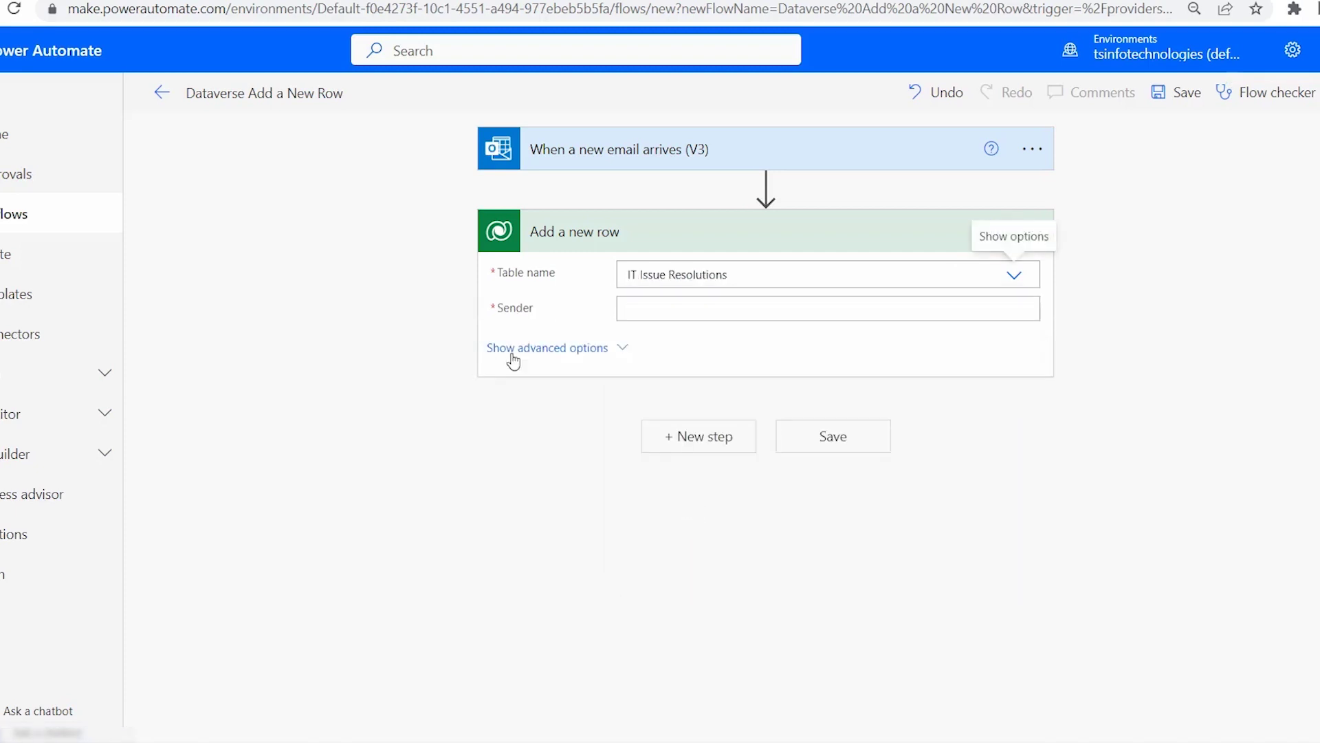
left_click(688, 307)
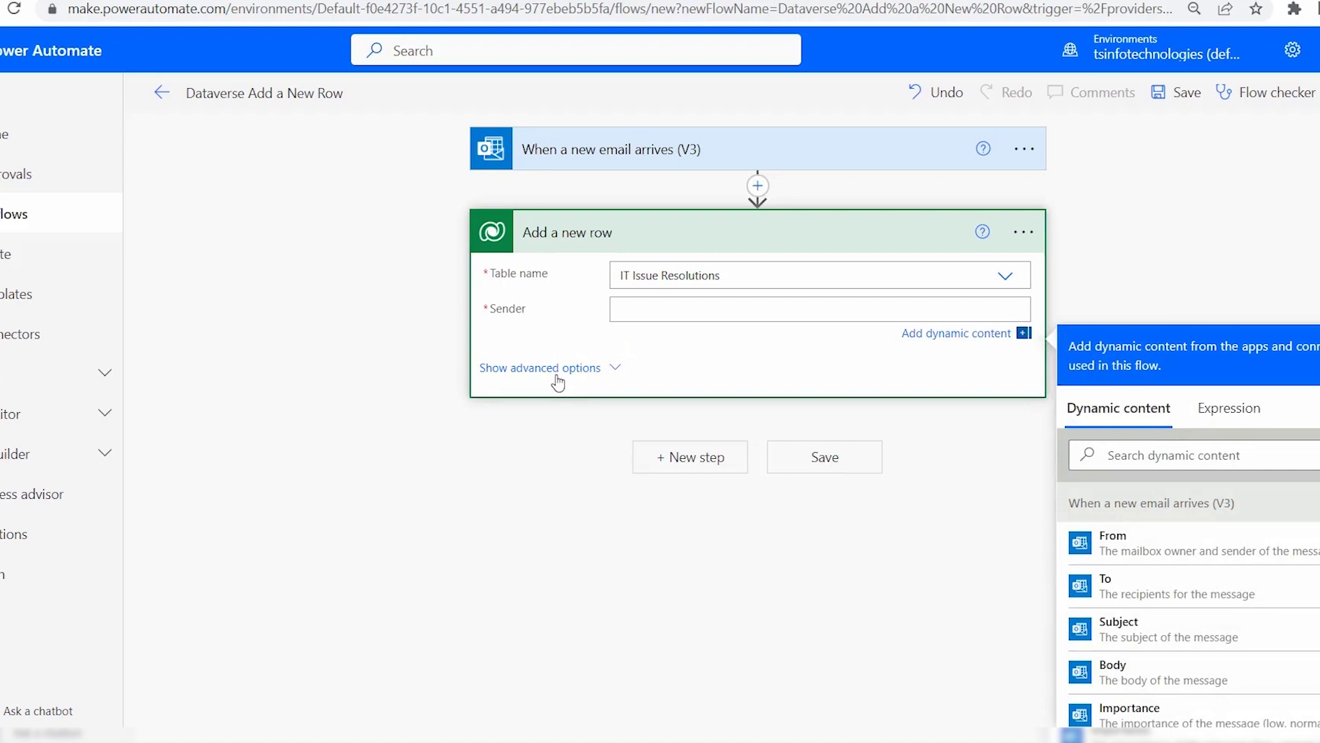
- Show advanced options and map Sender to From and Issues to Subject
left_click(557, 377)
scroll(741, 374, "down", 1)
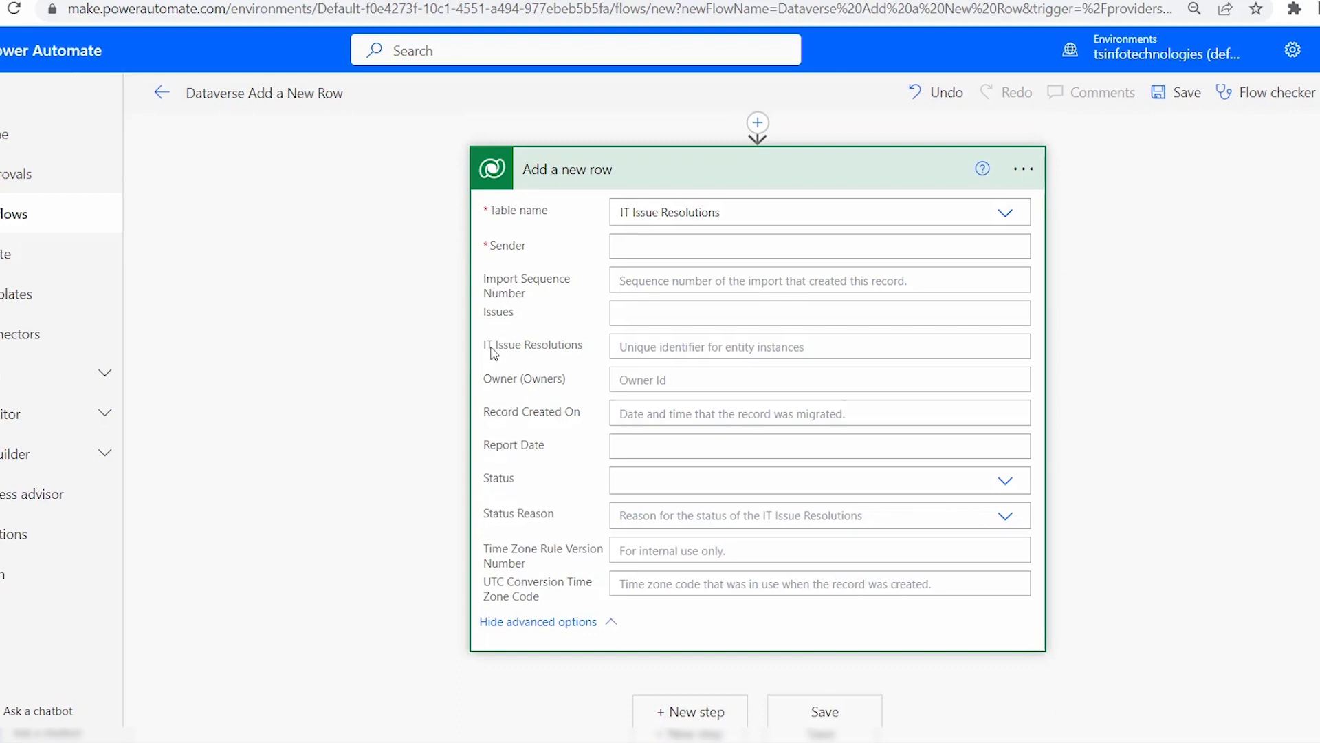
scroll(674, 302, "up", 1)
left_click(674, 303)
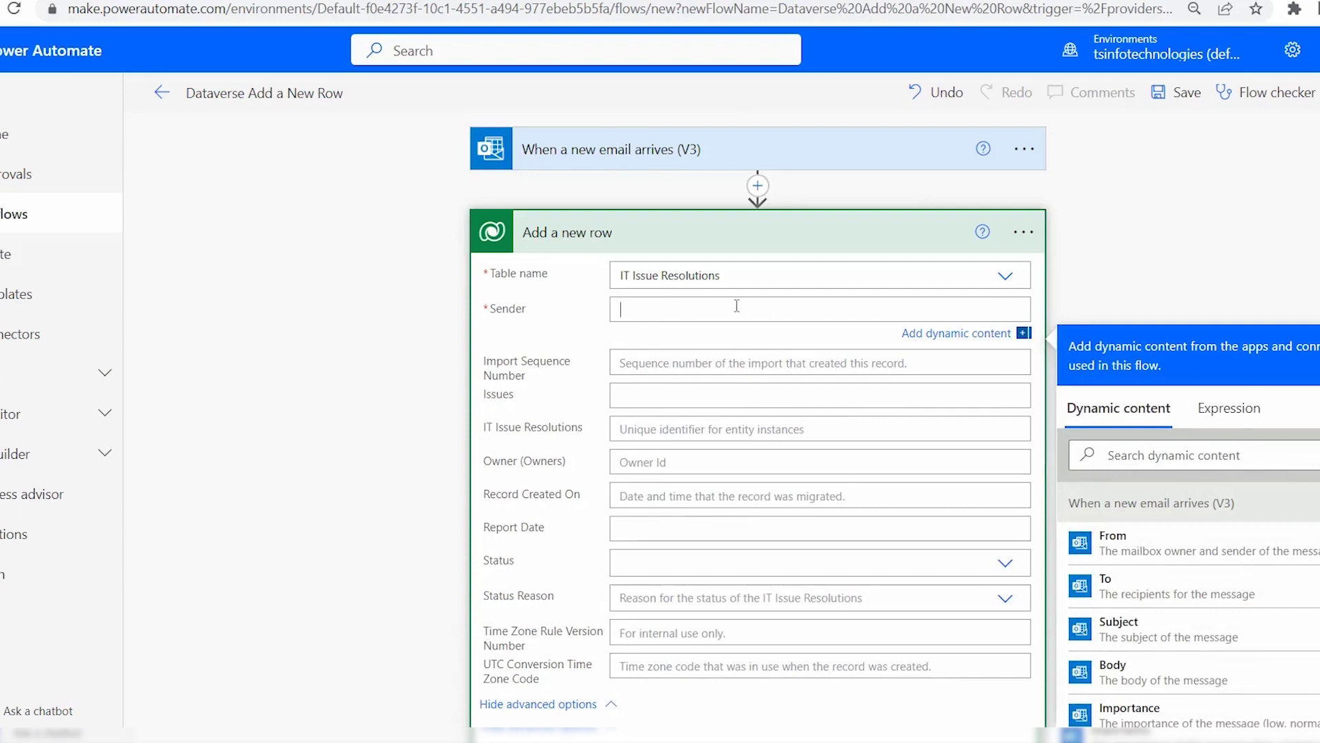
scroll(737, 306, "down", 2)
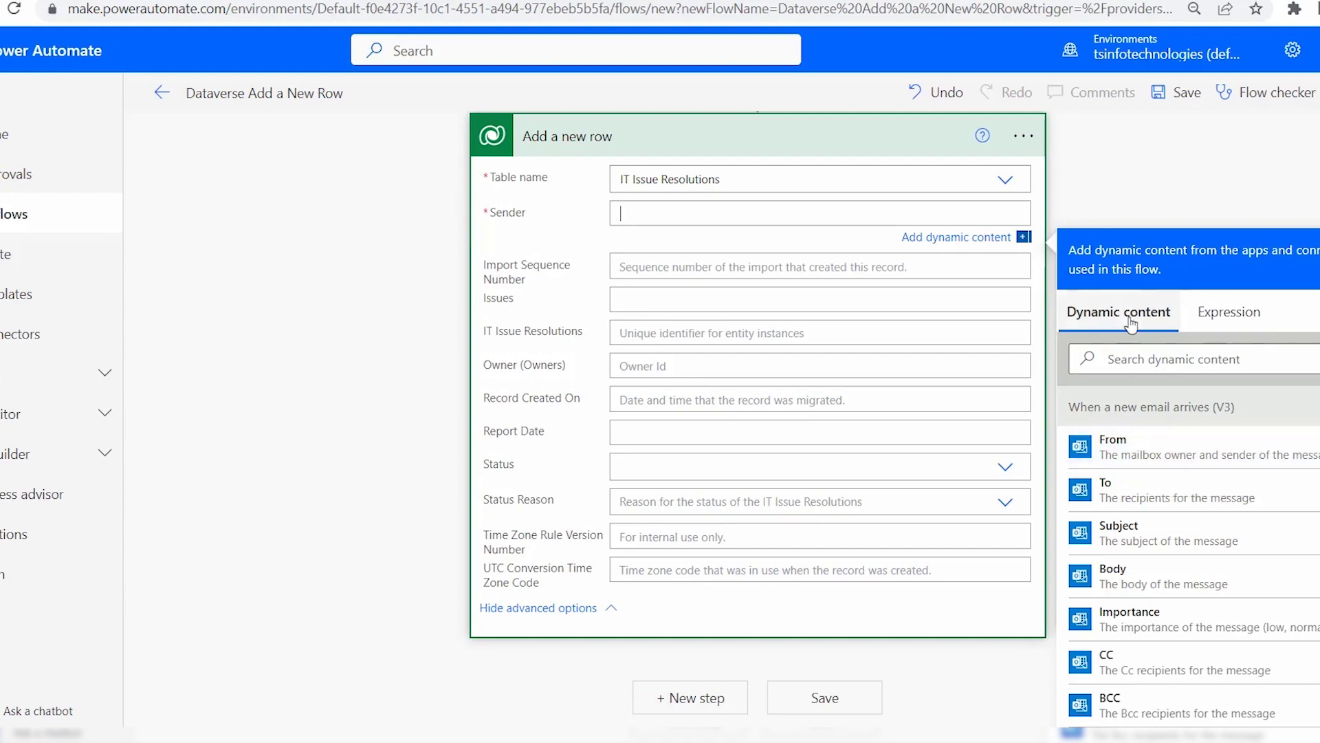
left_click(1120, 460)
left_click(860, 300)
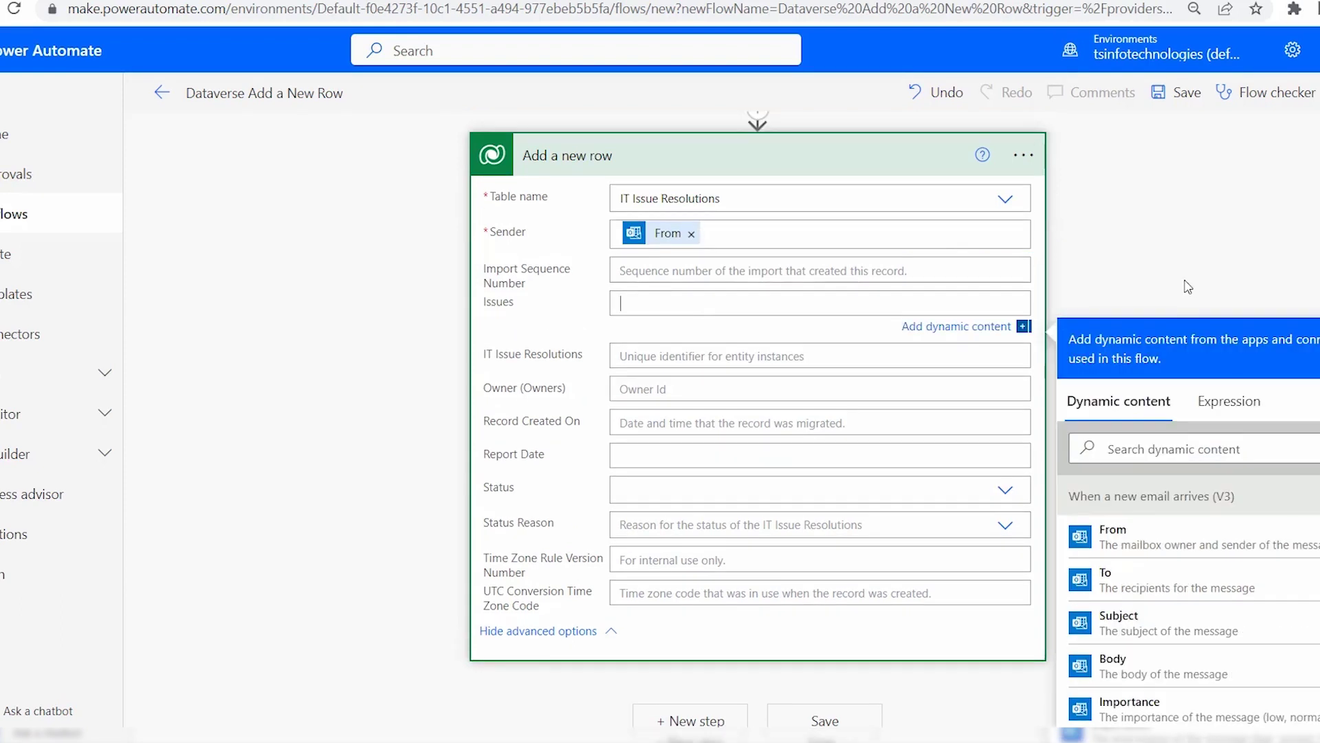
scroll(1245, 605, "down", 2)
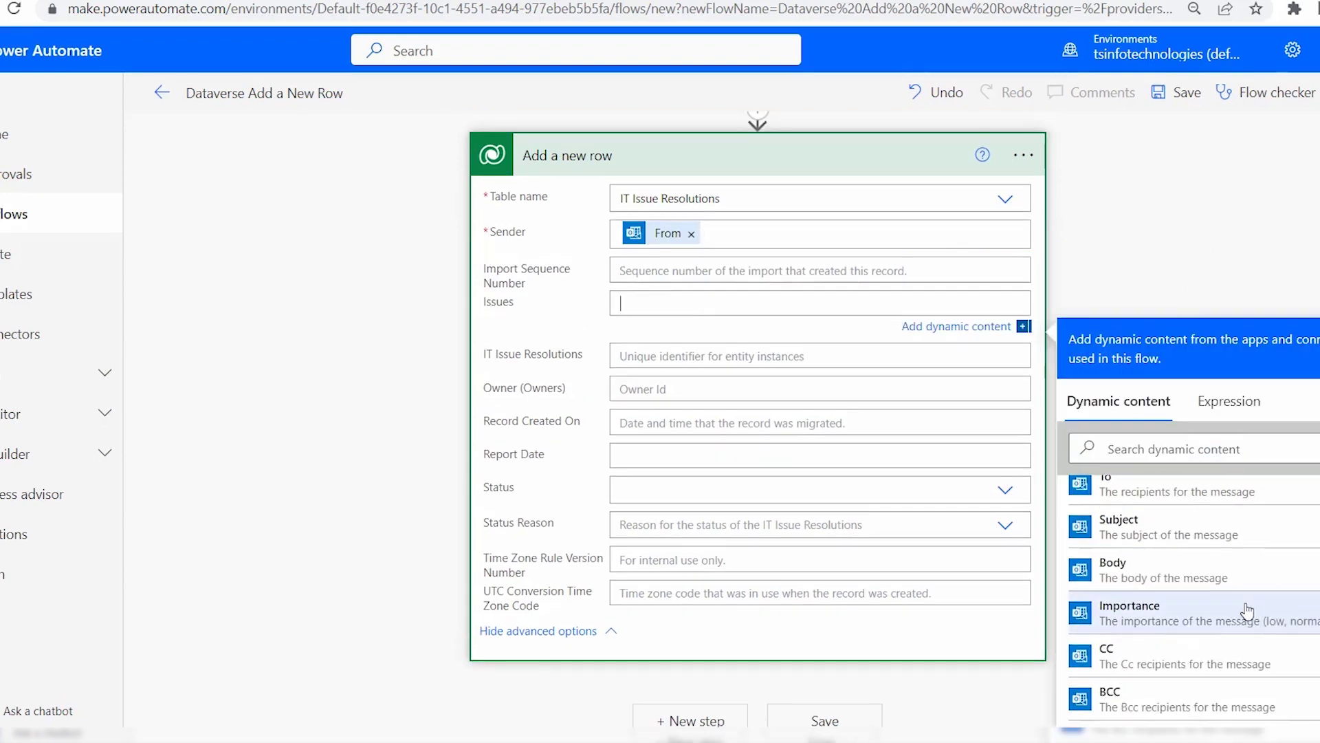
left_click(1174, 539)
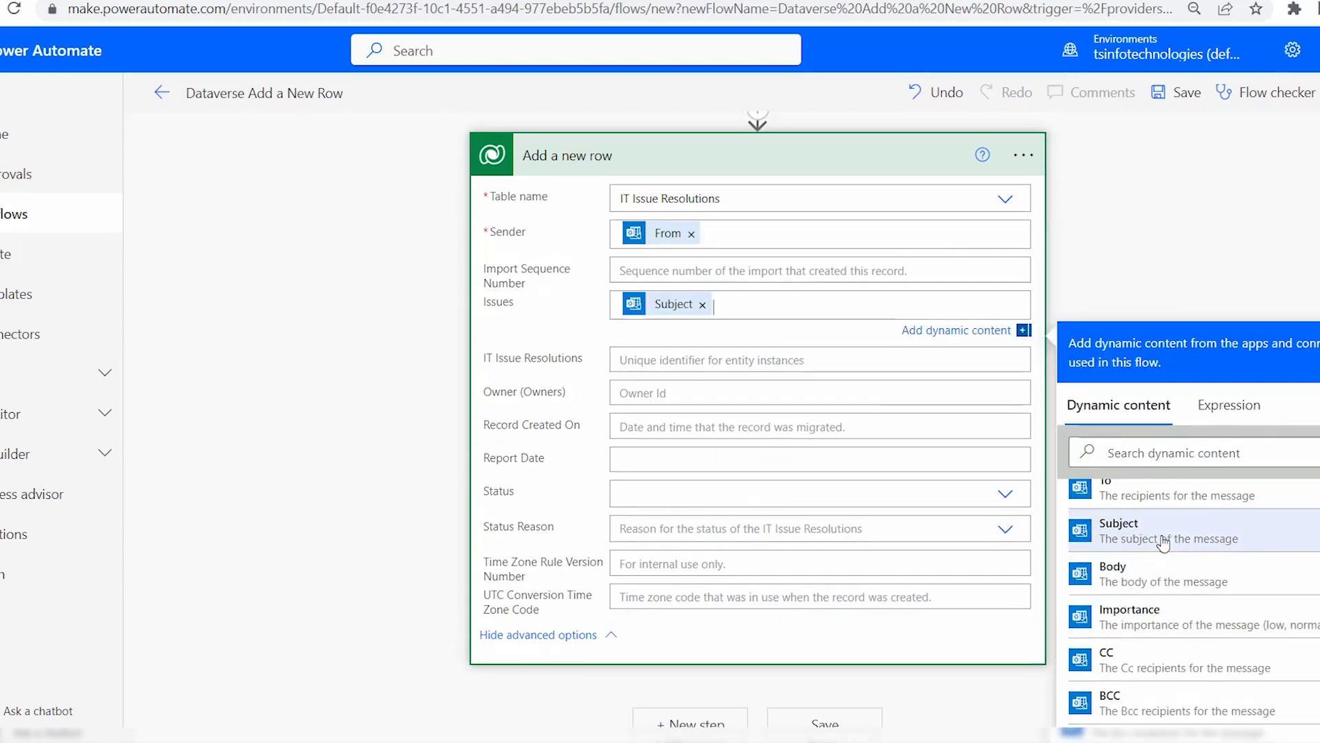
- Map Report Date to Received Time and set Status to Pending
left_click(714, 457)
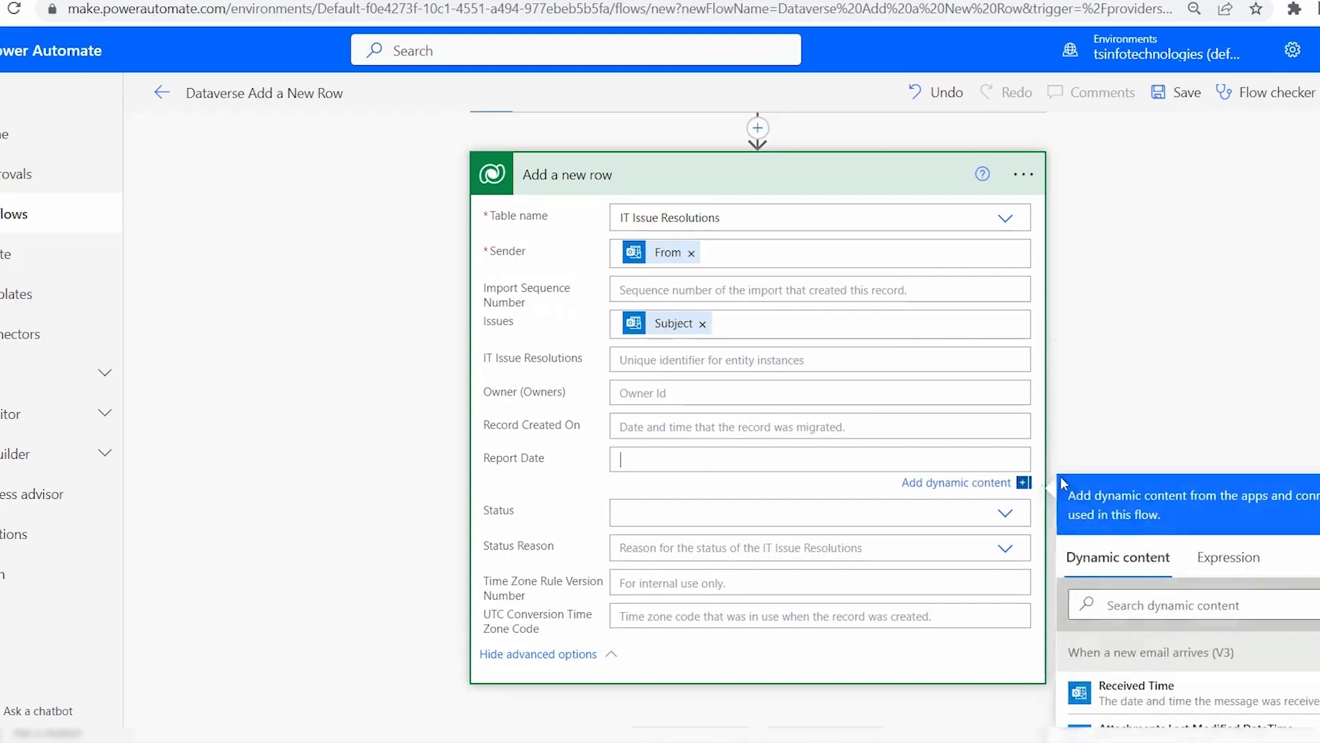
scroll(1214, 567, "down", 3)
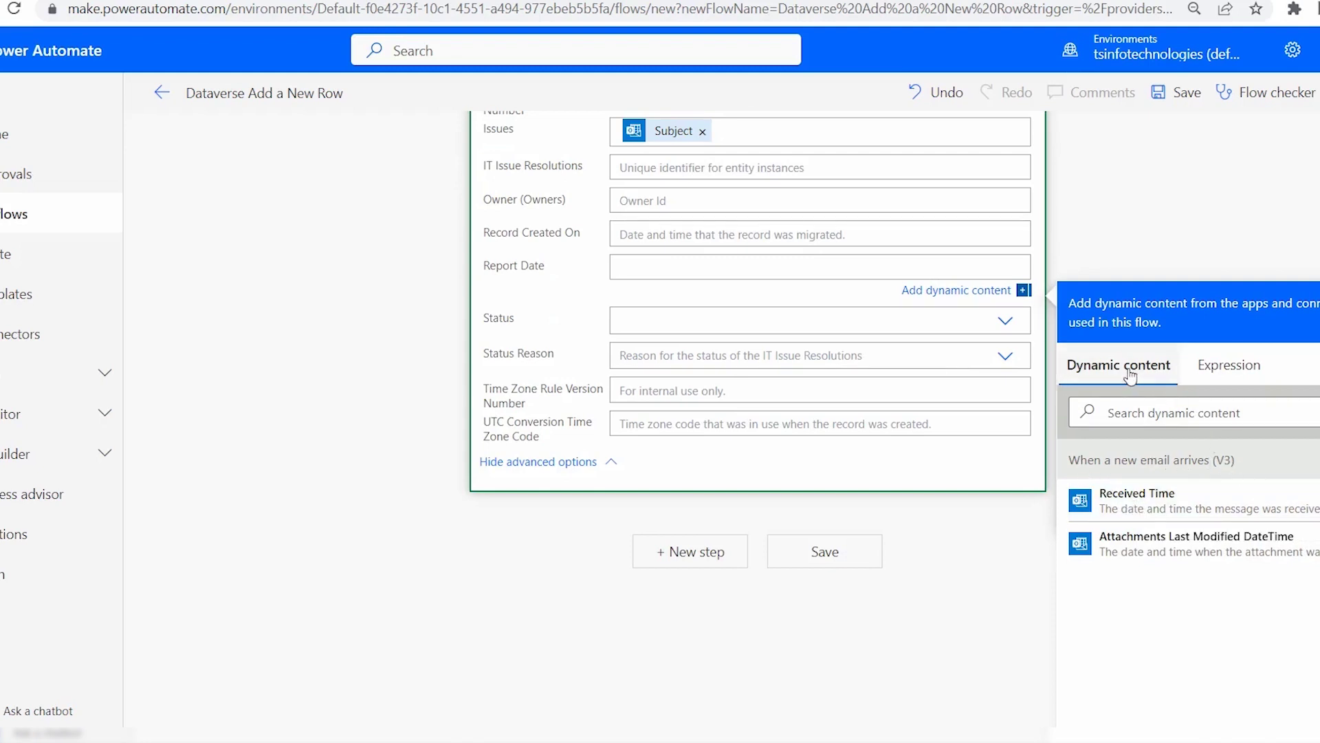
left_click(1150, 509)
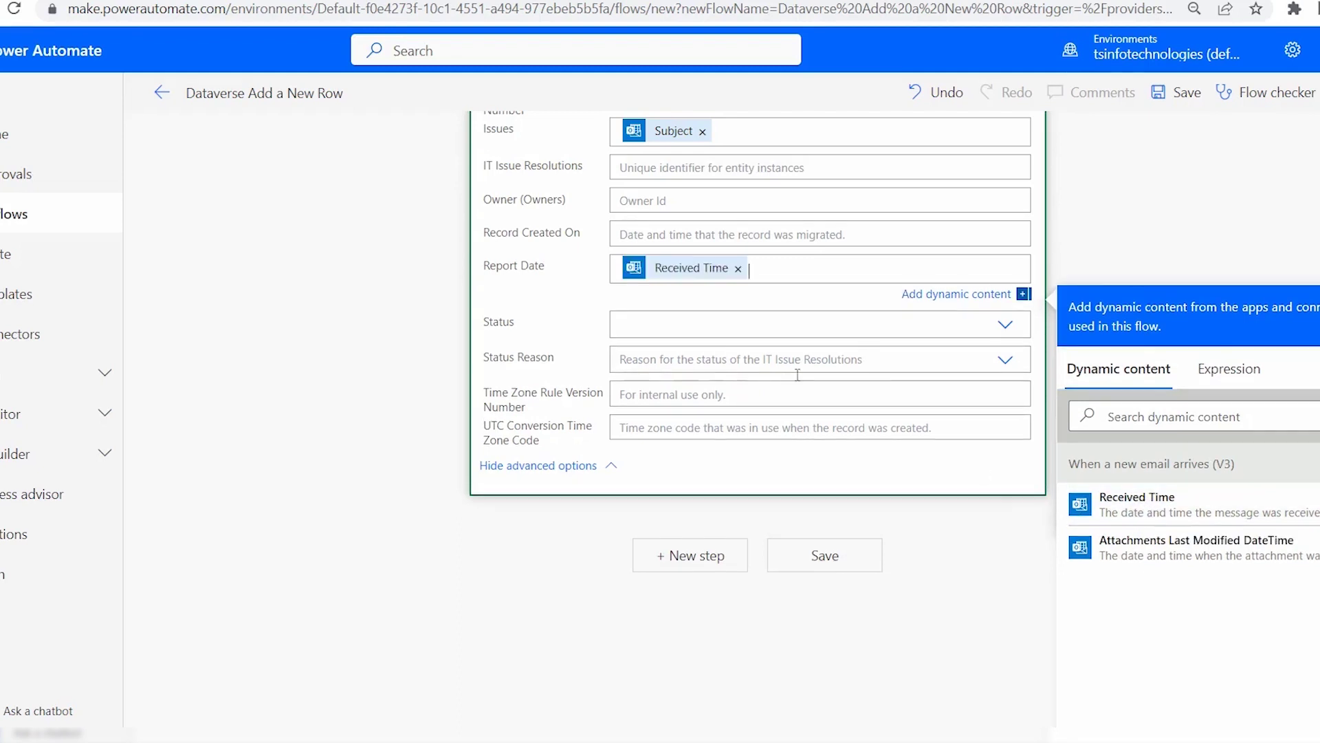
left_click(679, 321)
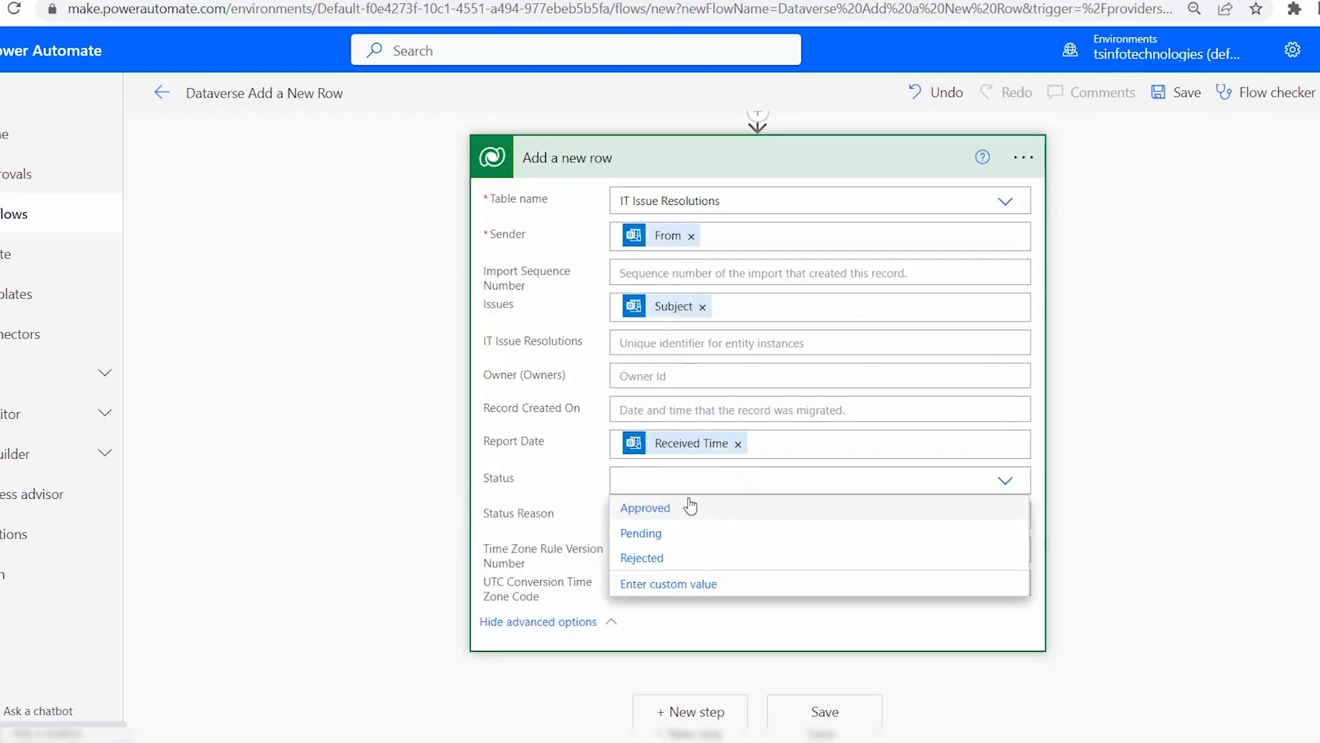
left_click(670, 540)
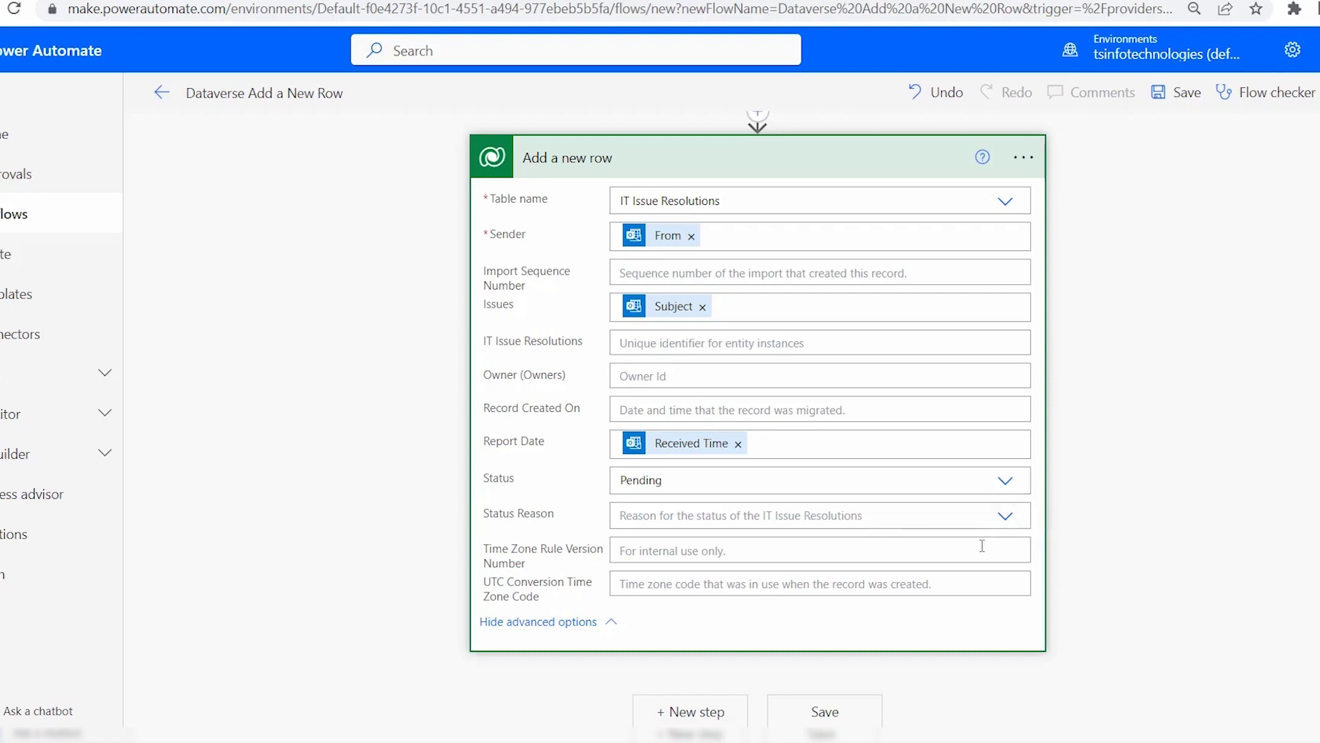
left_click(685, 710)
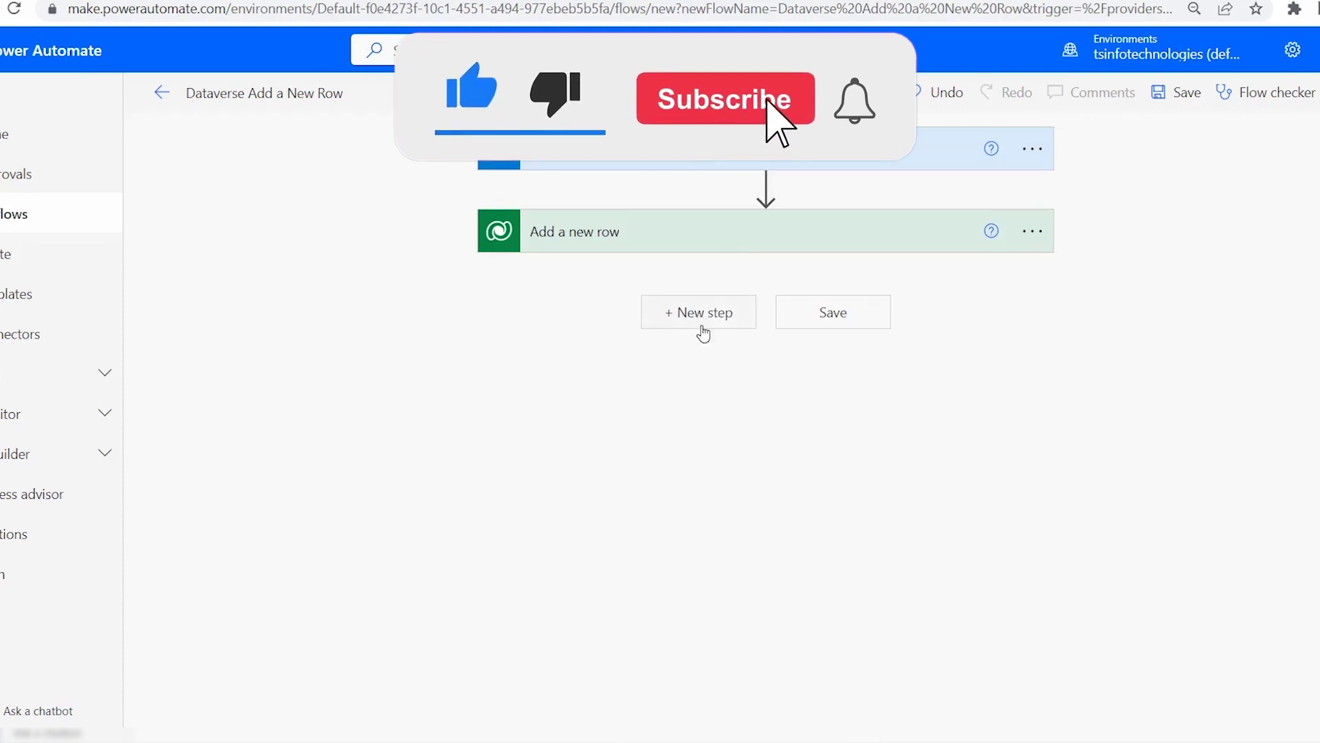
- Add the Office 365 Outlook 'Send an email (V2)' action after Add a new row
left_click(702, 330)
type("Send an email")
scroll(1091, 492, "down", 3)
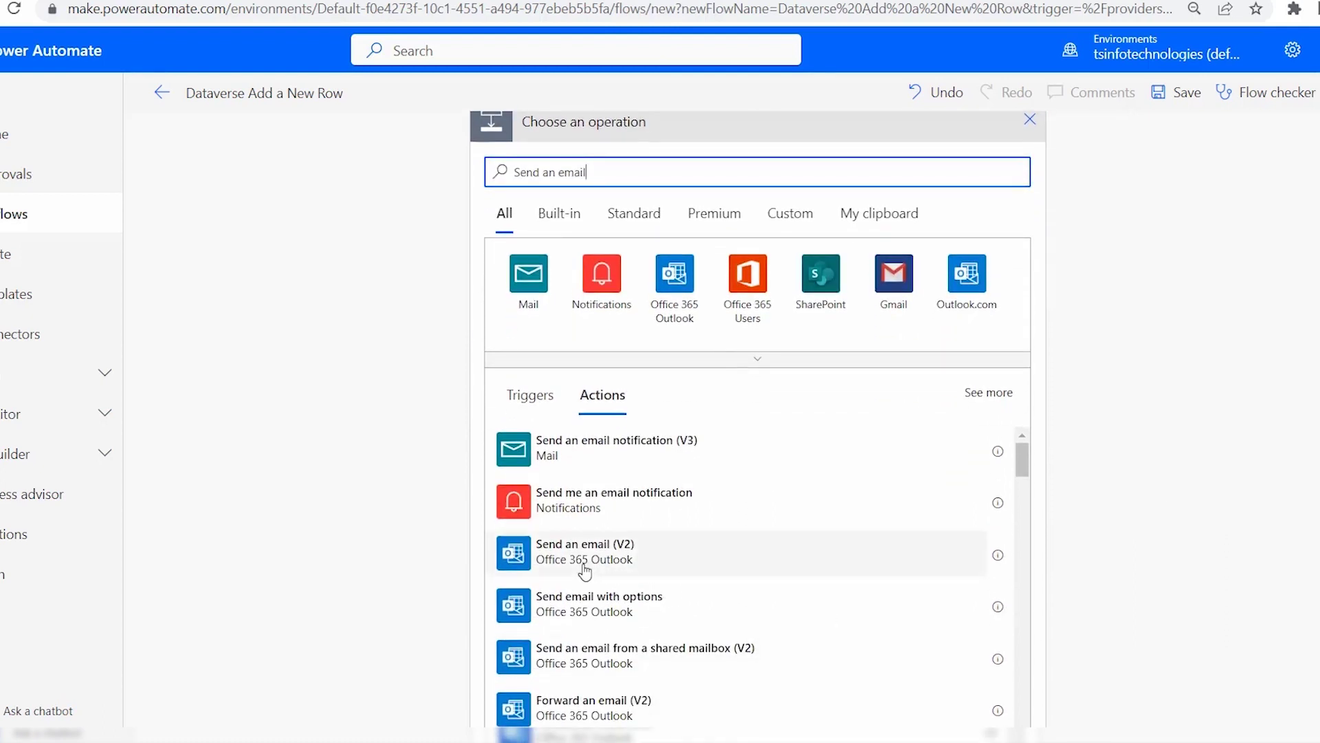
left_click(607, 563)
left_click(730, 357)
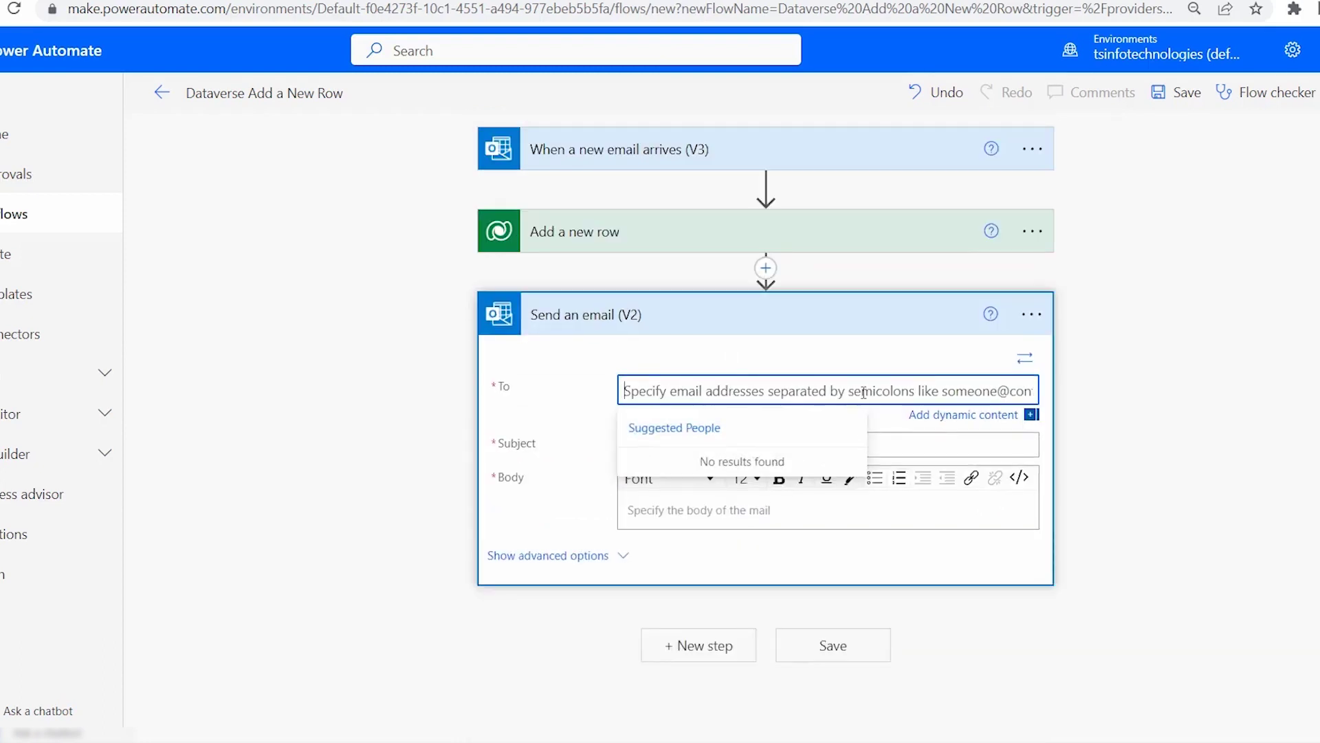
- Set the email's To field to the trigger's From dynamic value
left_click(963, 416)
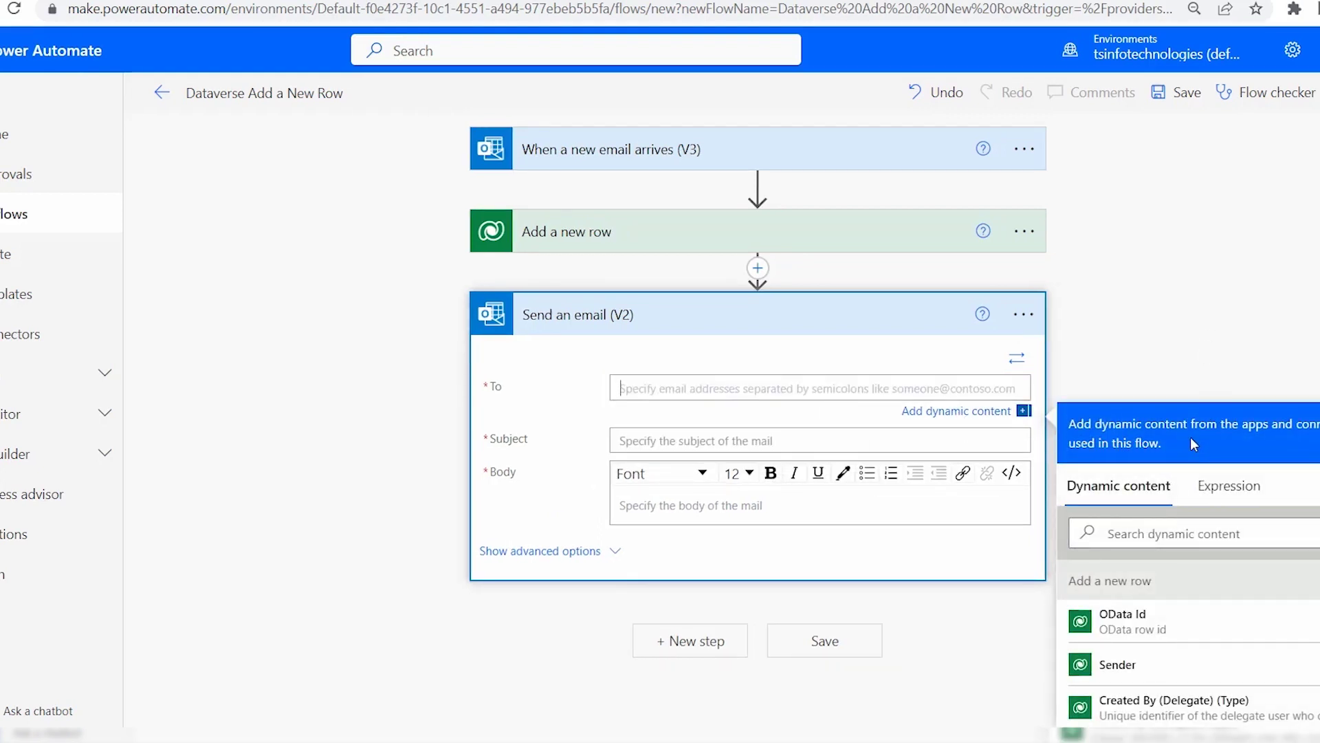
scroll(1191, 438, "down", 3)
left_click(1158, 342)
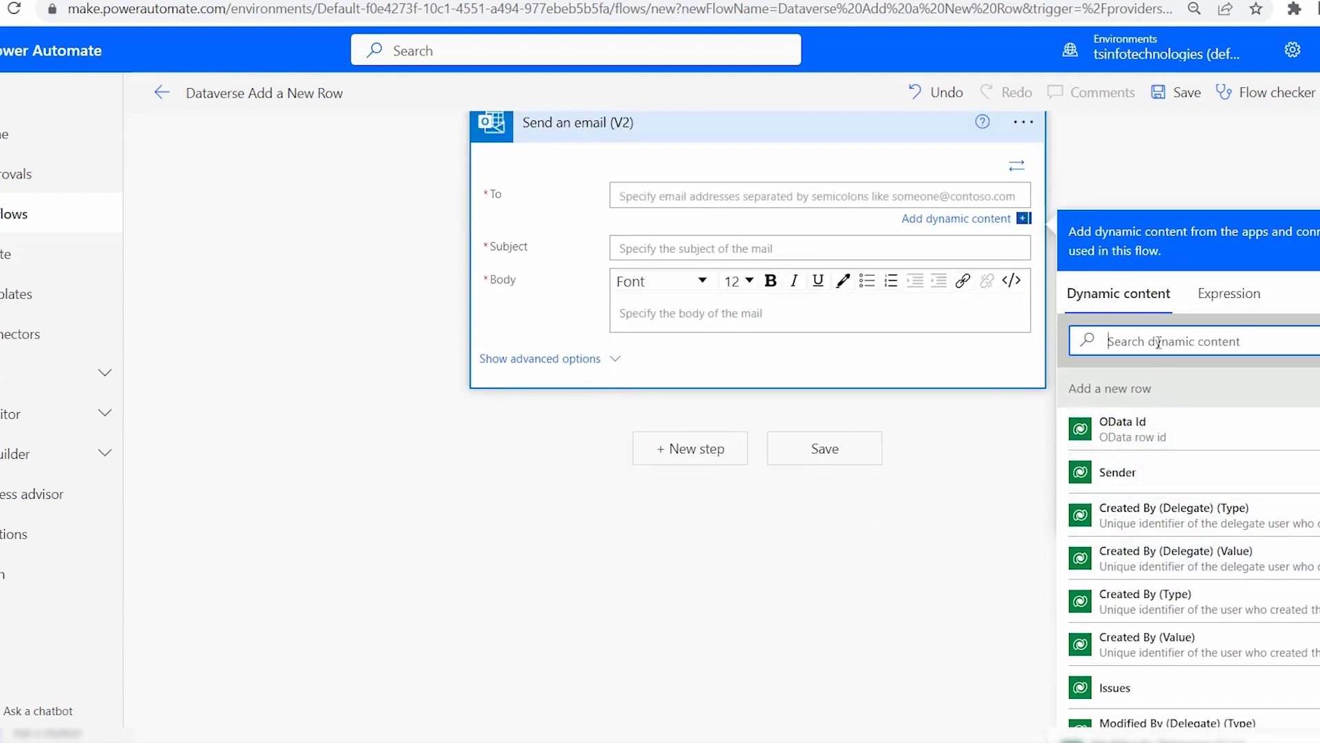
key("Caps_Lock")
type("F")
key("Caps_Lock")
type("rom")
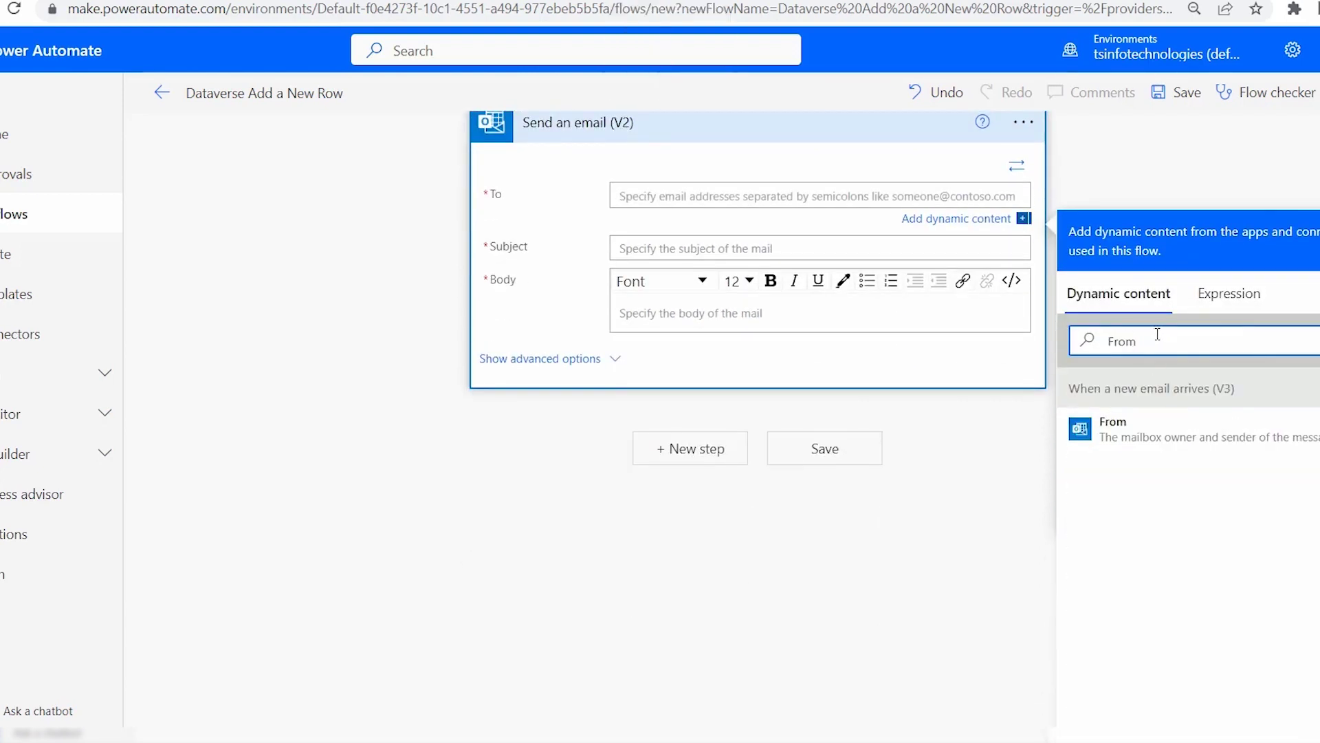
scroll(1182, 530, "up", 2)
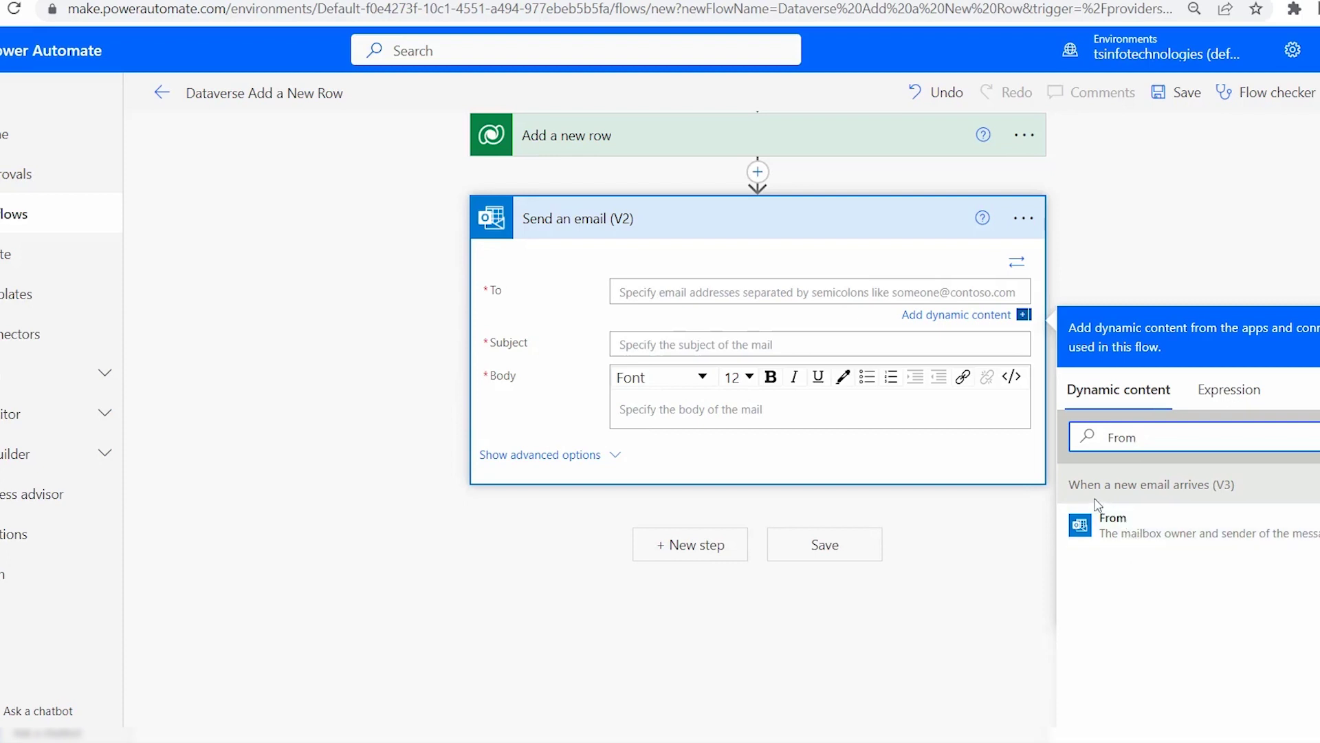
left_click(1152, 540)
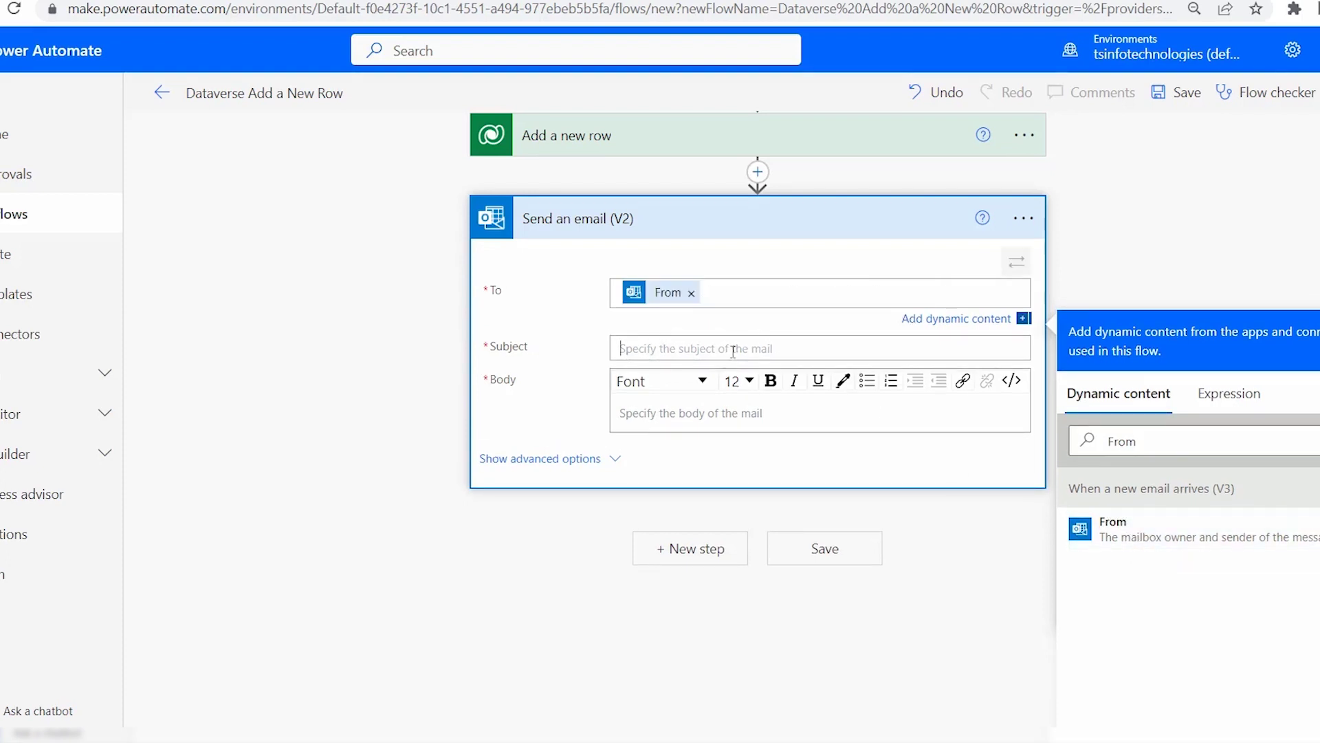
- Enter the subject 'Your Issue has been Submitted'
left_click(734, 352)
scroll(825, 379, "down", 2)
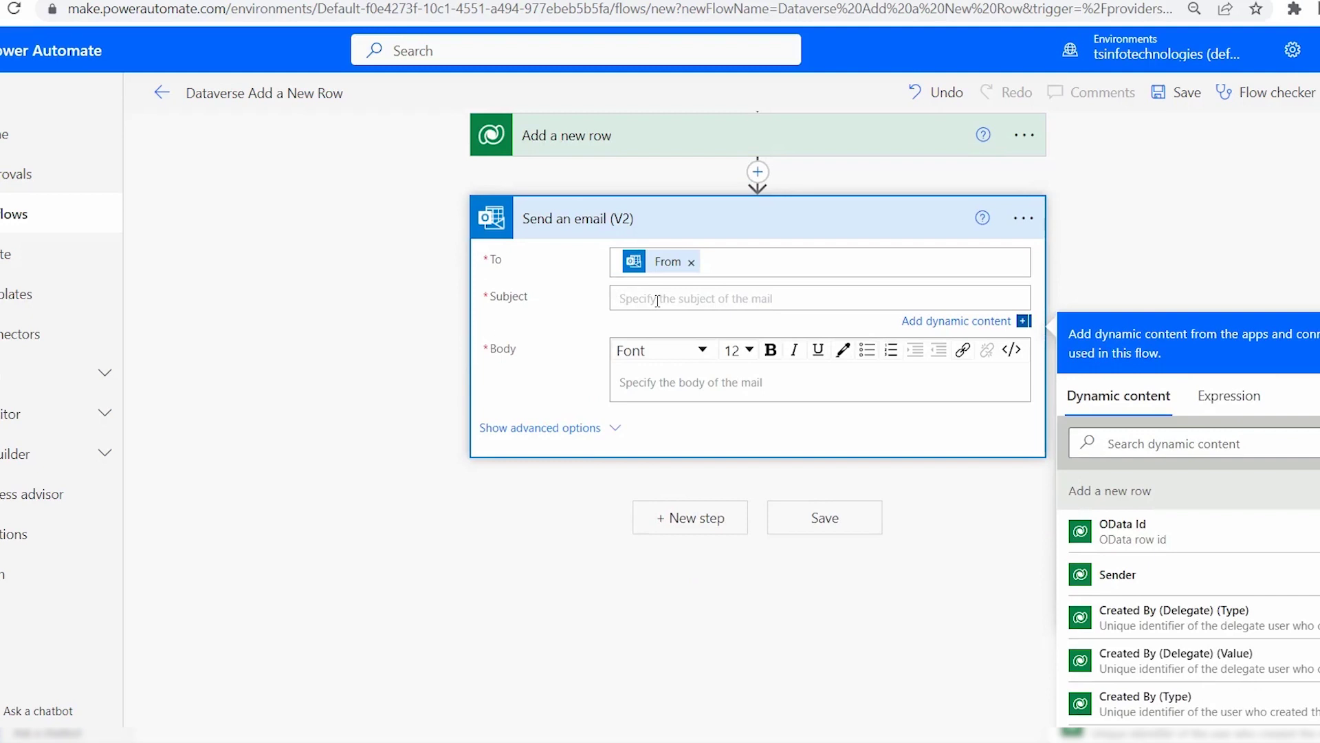
scroll(692, 469, "down", 2)
scroll(1170, 501, "down", 3)
scroll(1170, 501, "up", 3)
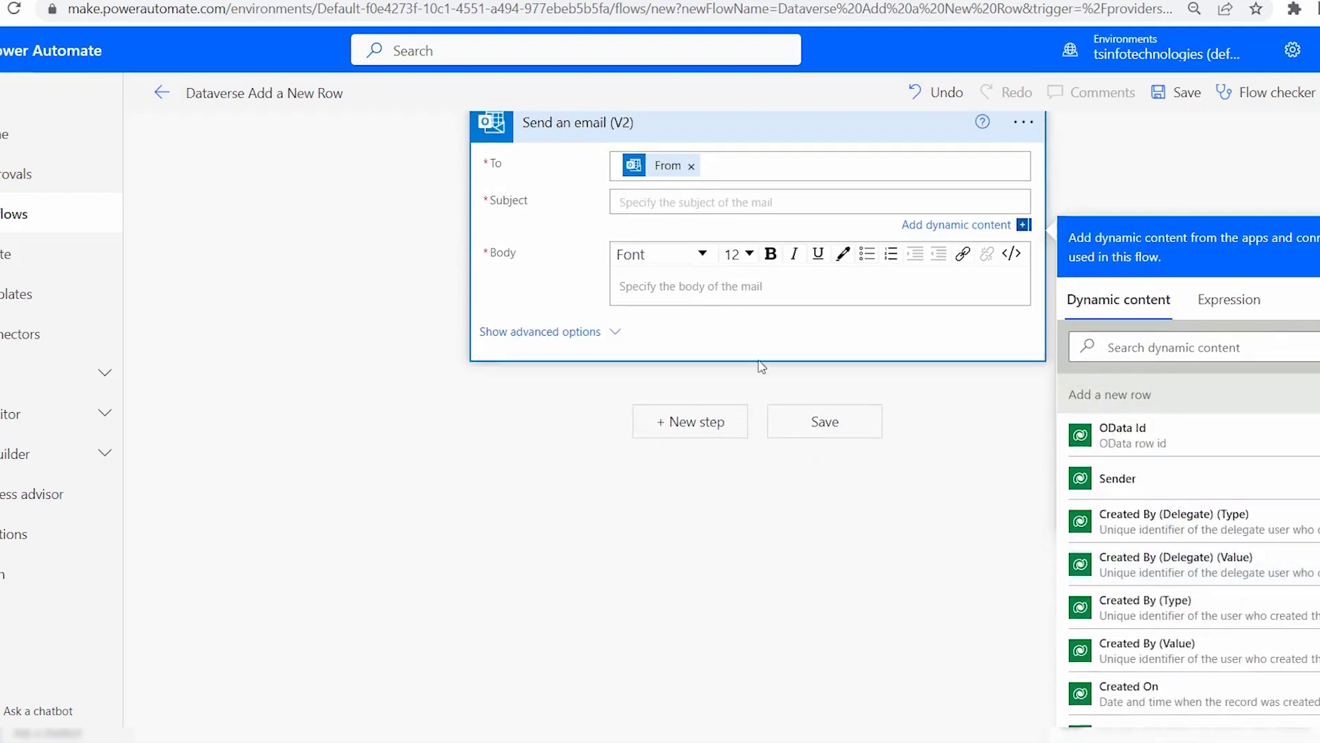
scroll(760, 369, "up", 2)
key("Caps_Lock")
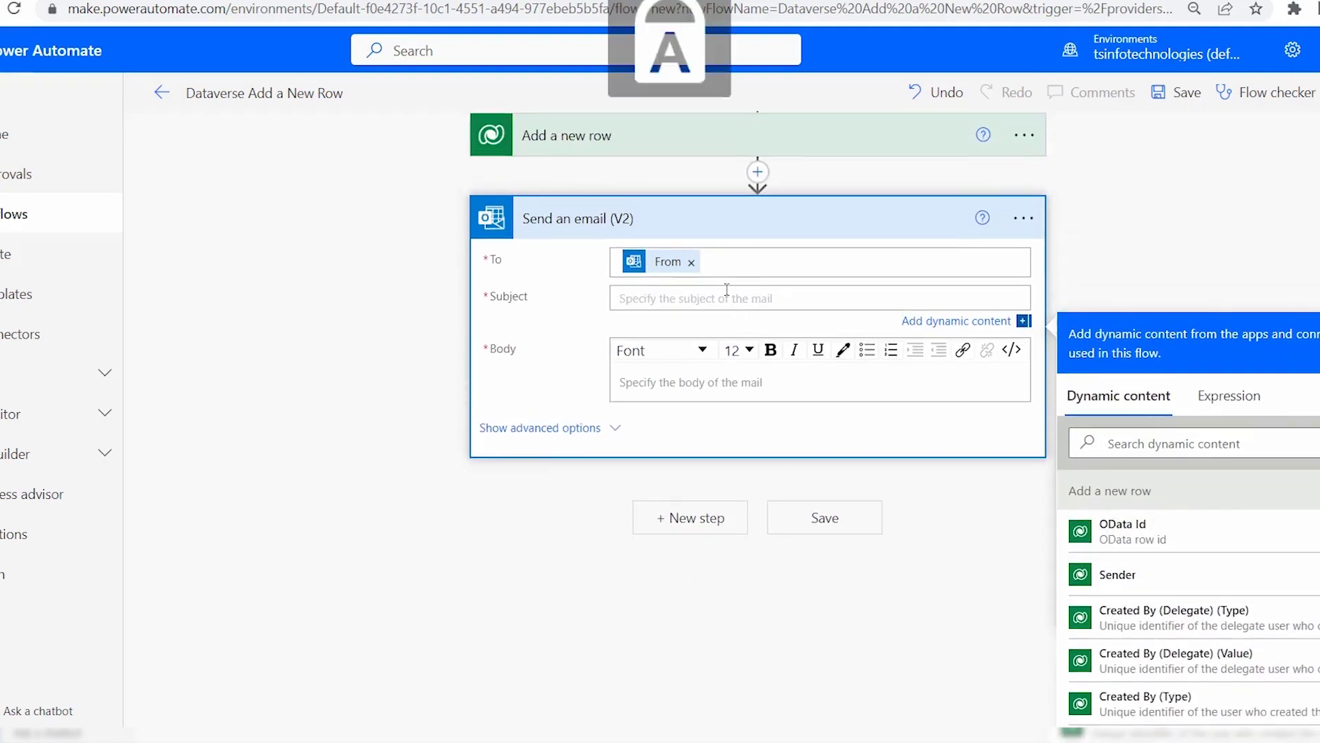
type("Your Issue h")
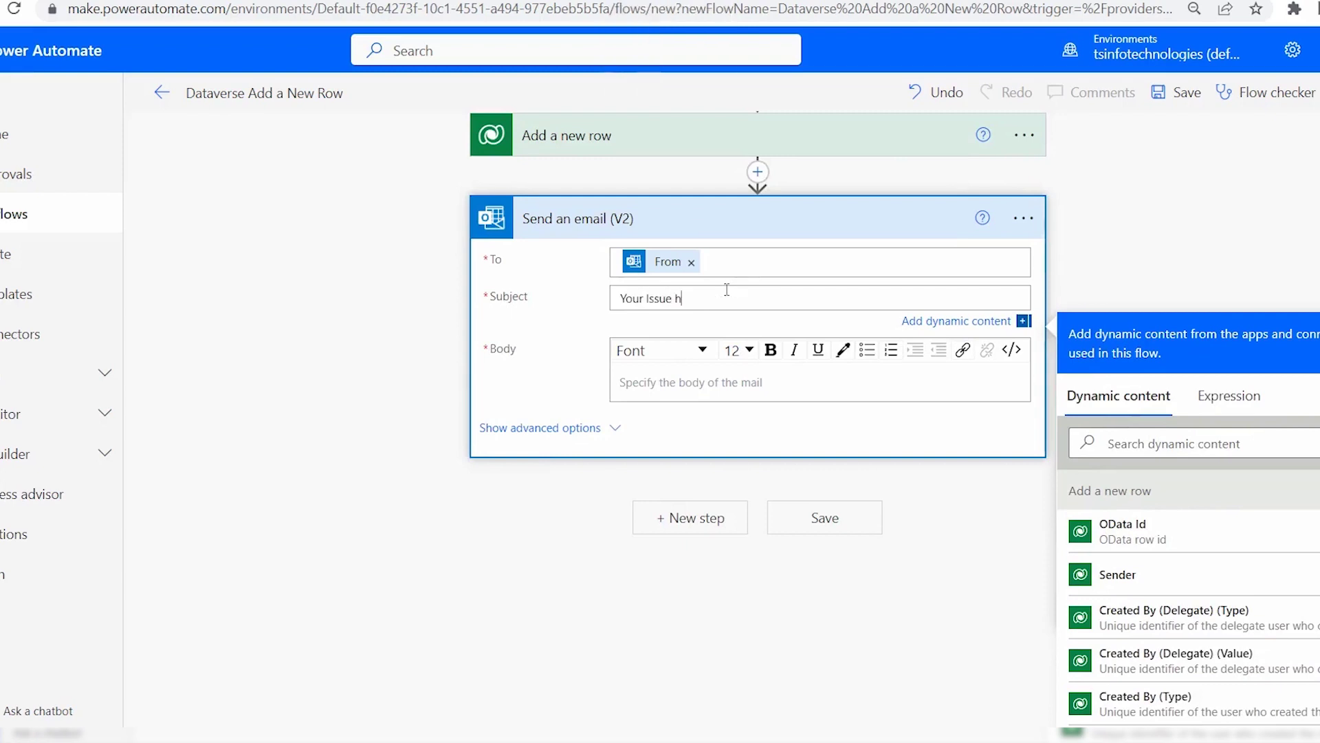
type("as been Submitted")
left_click(702, 382)
scroll(716, 413, "up", 2)
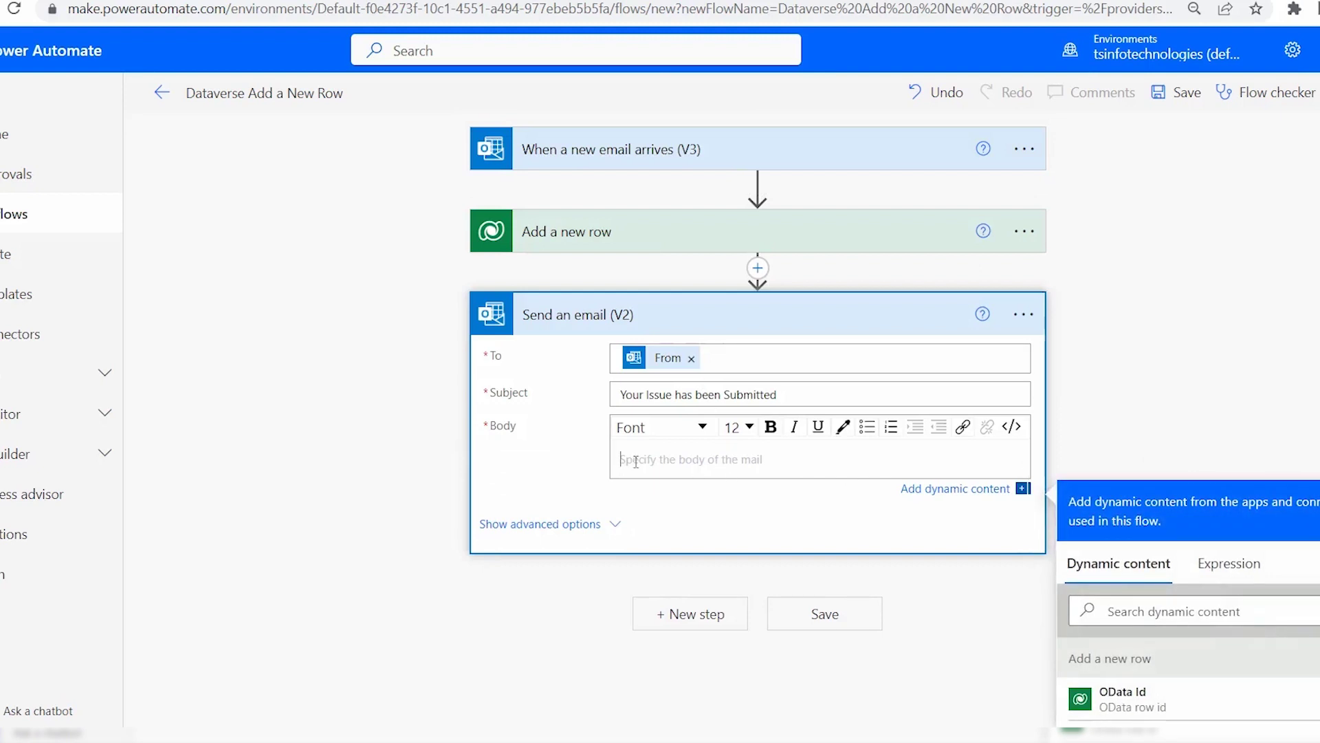
key("Caps_Lock")
- Begin the body with 'Hi' followed by the From dynamic value
type("H")
scroll(756, 447, "down", 3)
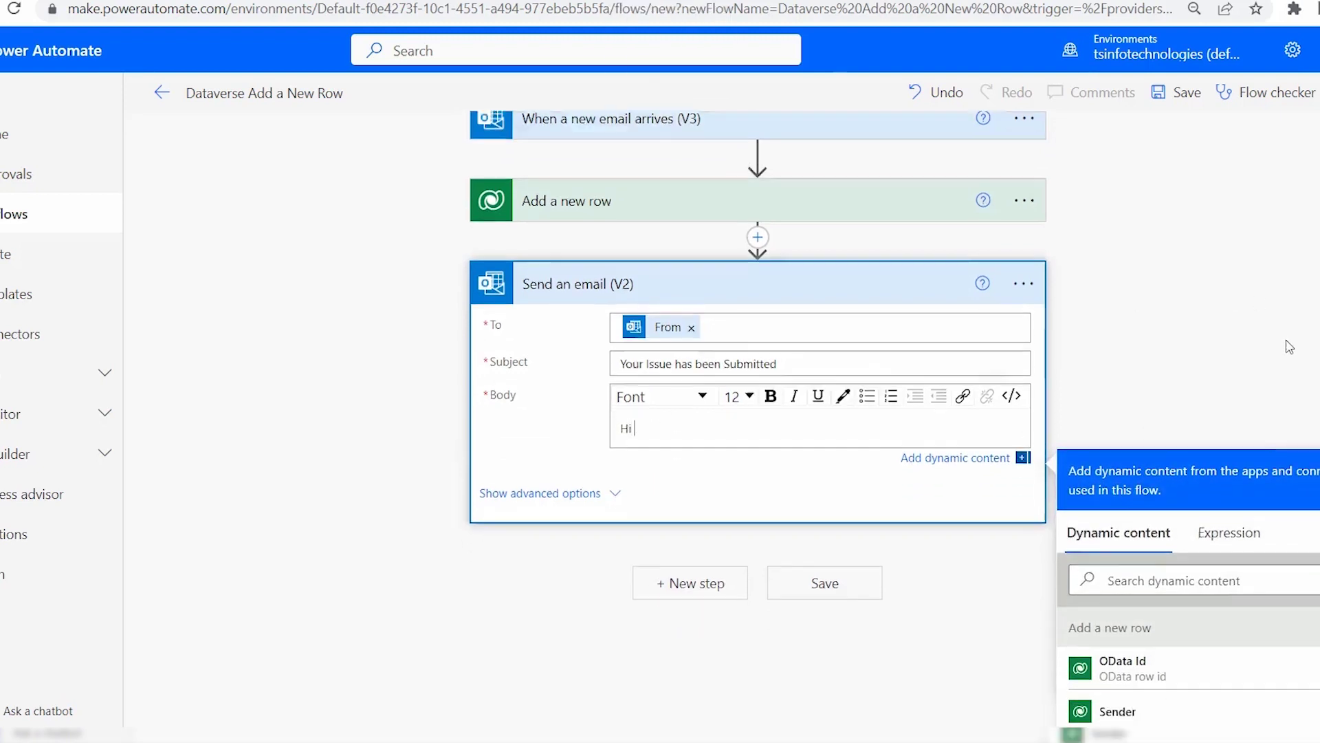
left_click(1171, 417)
key("Caps_Lock")
type("F")
key("Caps_Lock")
type("rom")
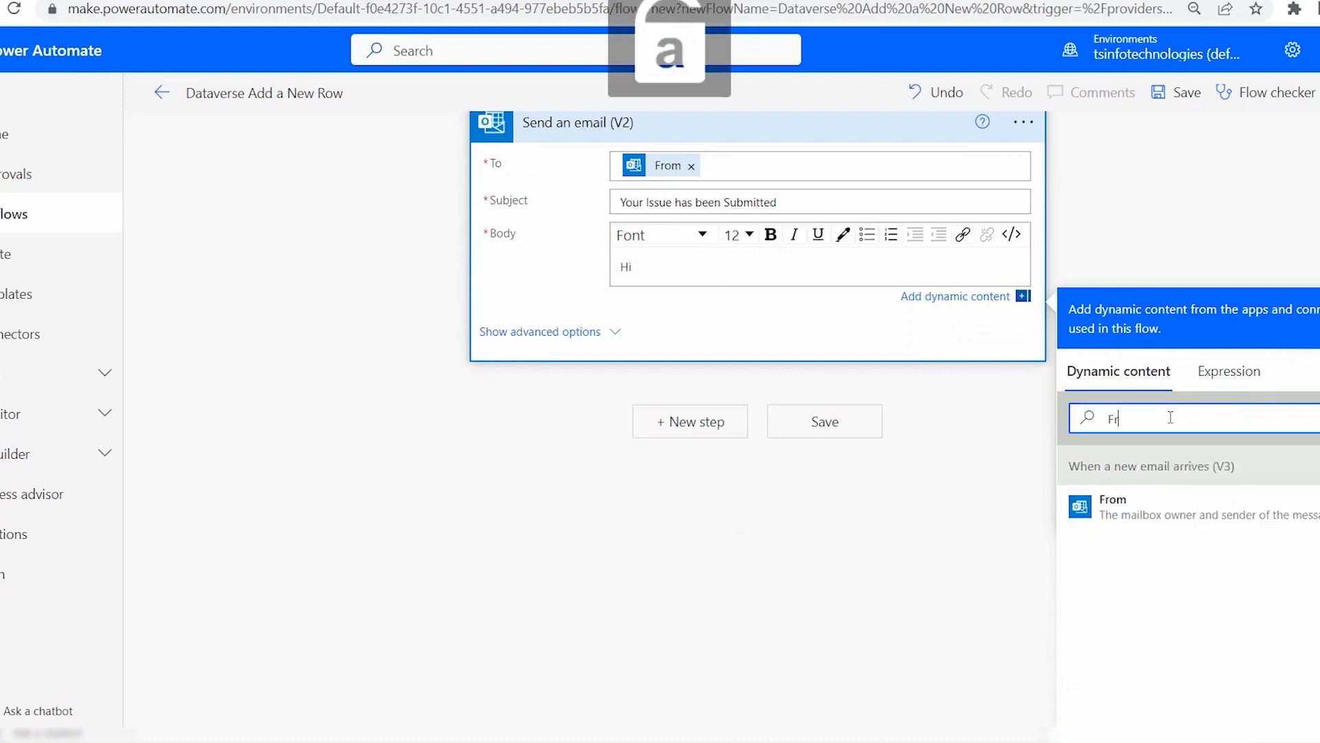
left_click(1159, 514)
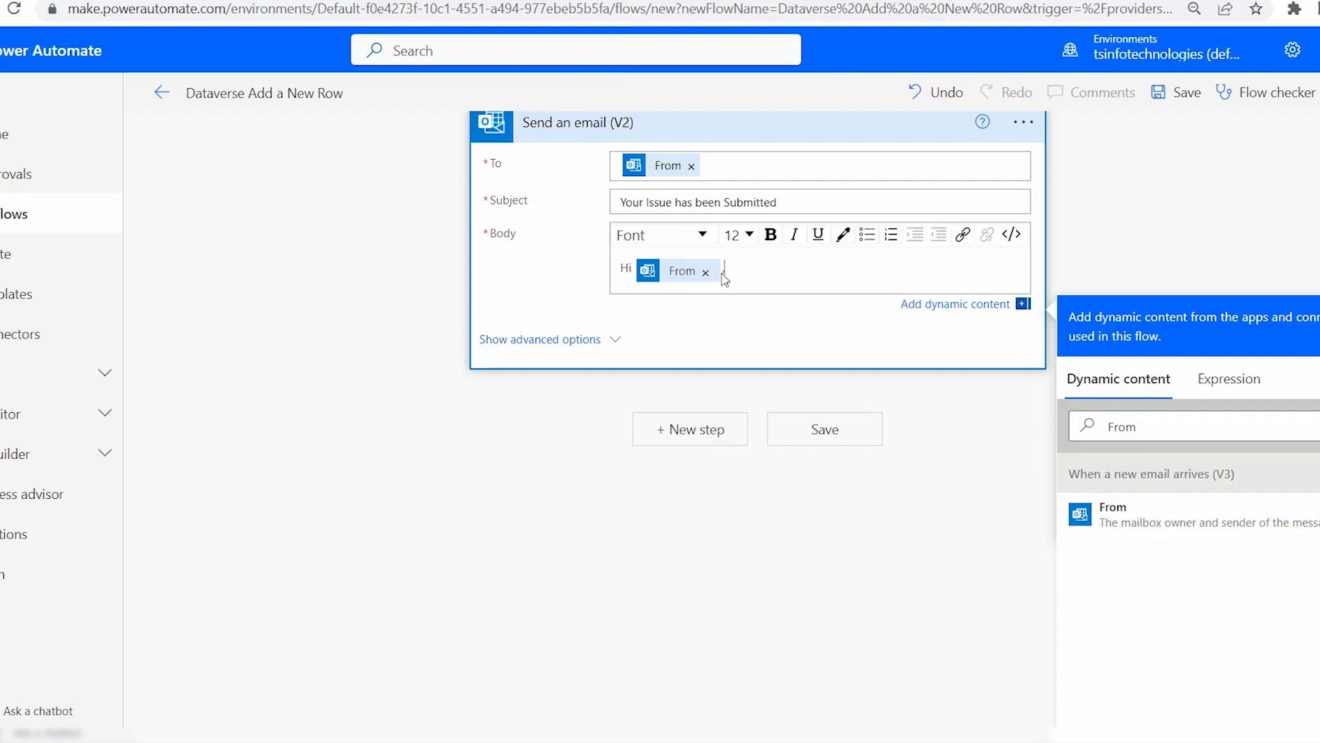
- Add the line 'Your Report has been submitted Successfully. We will asure that your issue will resolve soon.'
key("Return")
key("Return")
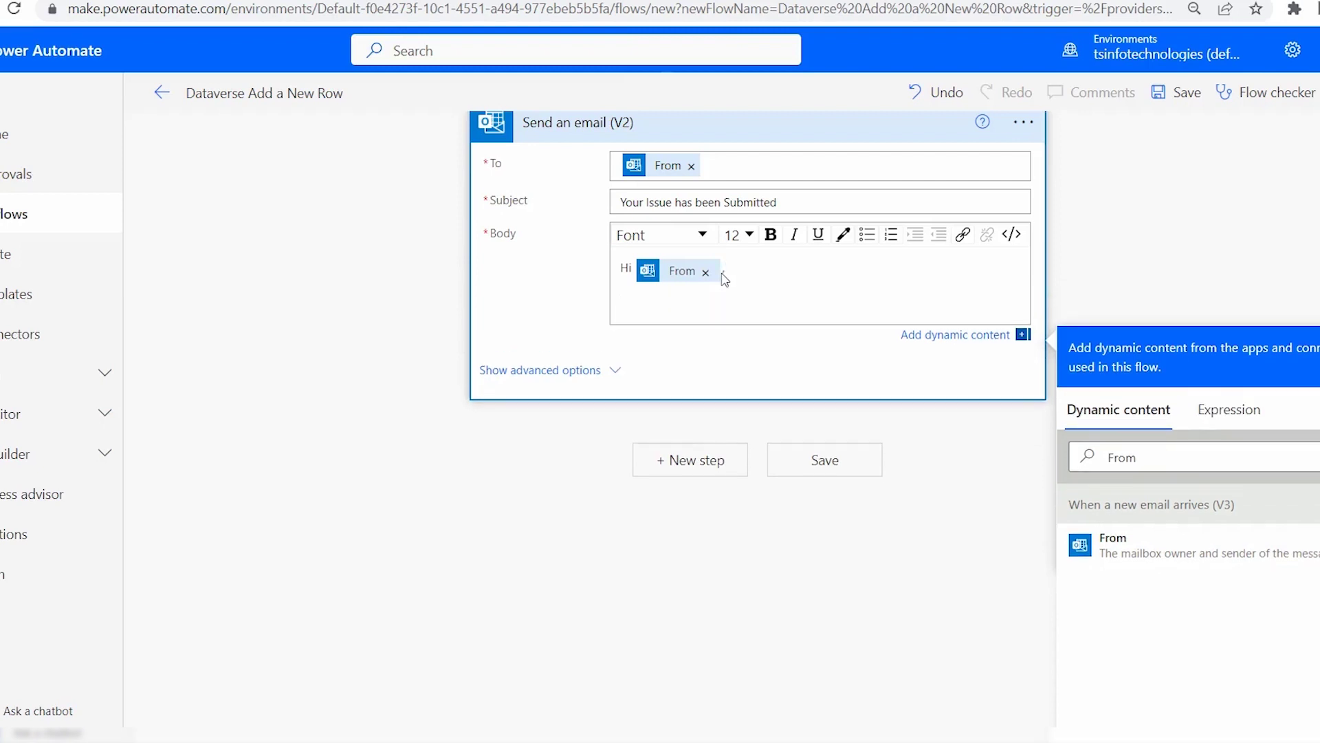
key("Caps_Lock")
type("Y")
key("Caps_Lock")
type("our Fo")
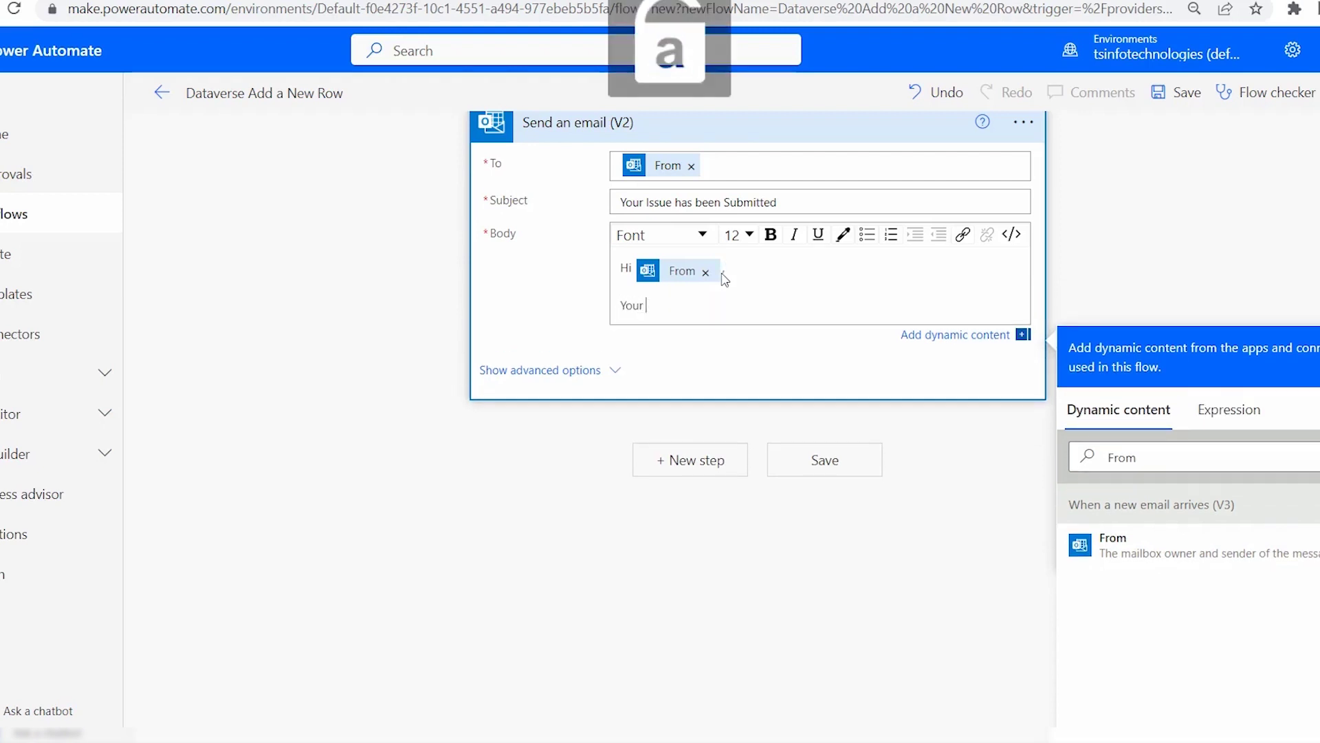
key("BackSpace")
key("BackSpace")
key("BackSpace")
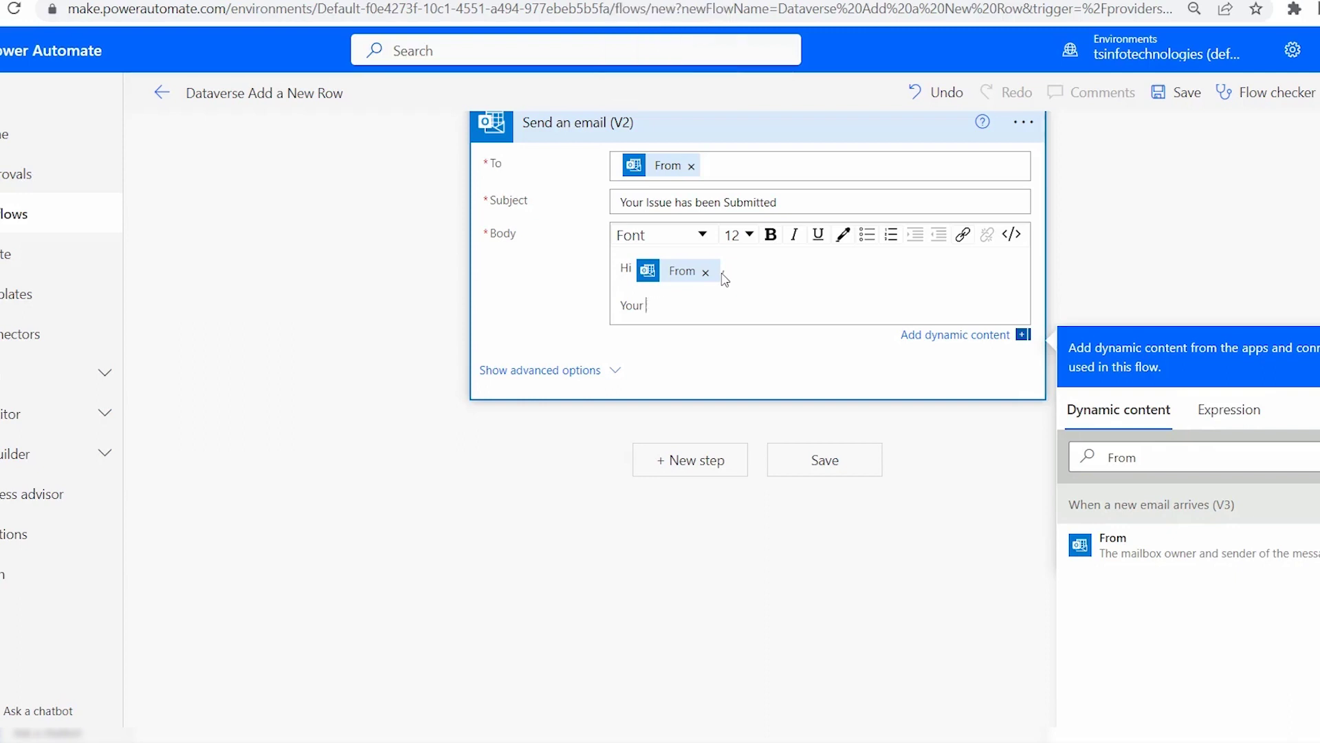
key("Caps_Lock")
type("R")
key("Caps_Lock")
type("eport has been submitted")
key("Caps_Lock")
type("S")
key("Caps_Lock")
type("uccessfully.")
key("Caps_Lock")
type("W")
key("Caps_Lock")
type("e")
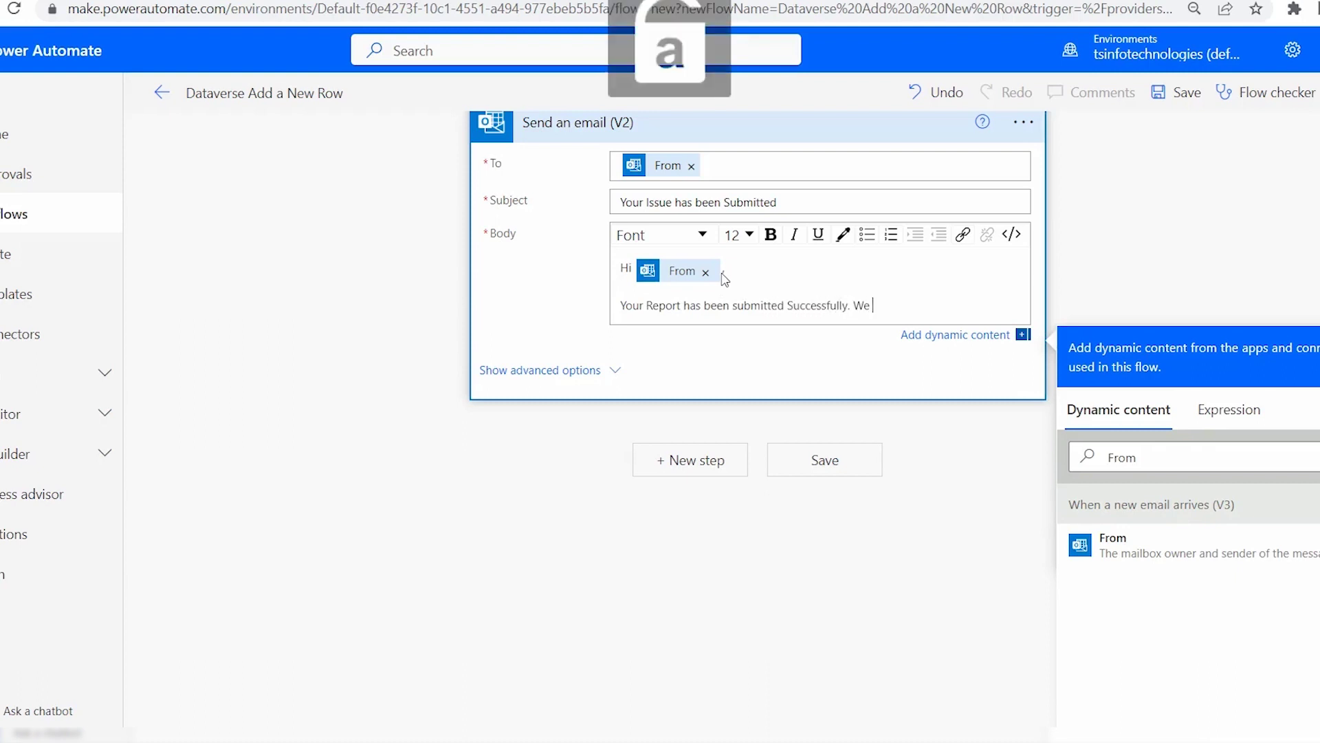
type(" will asure that")
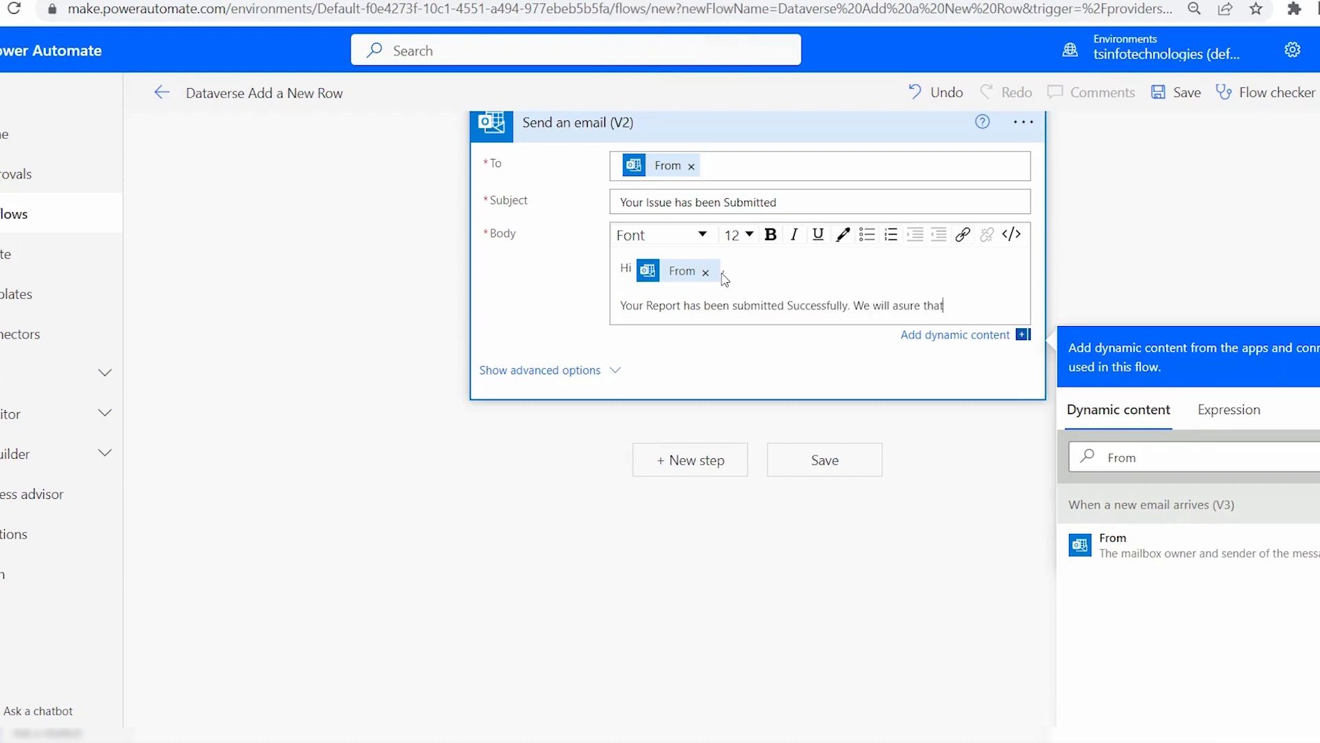
type(" your issue will resolve soon")
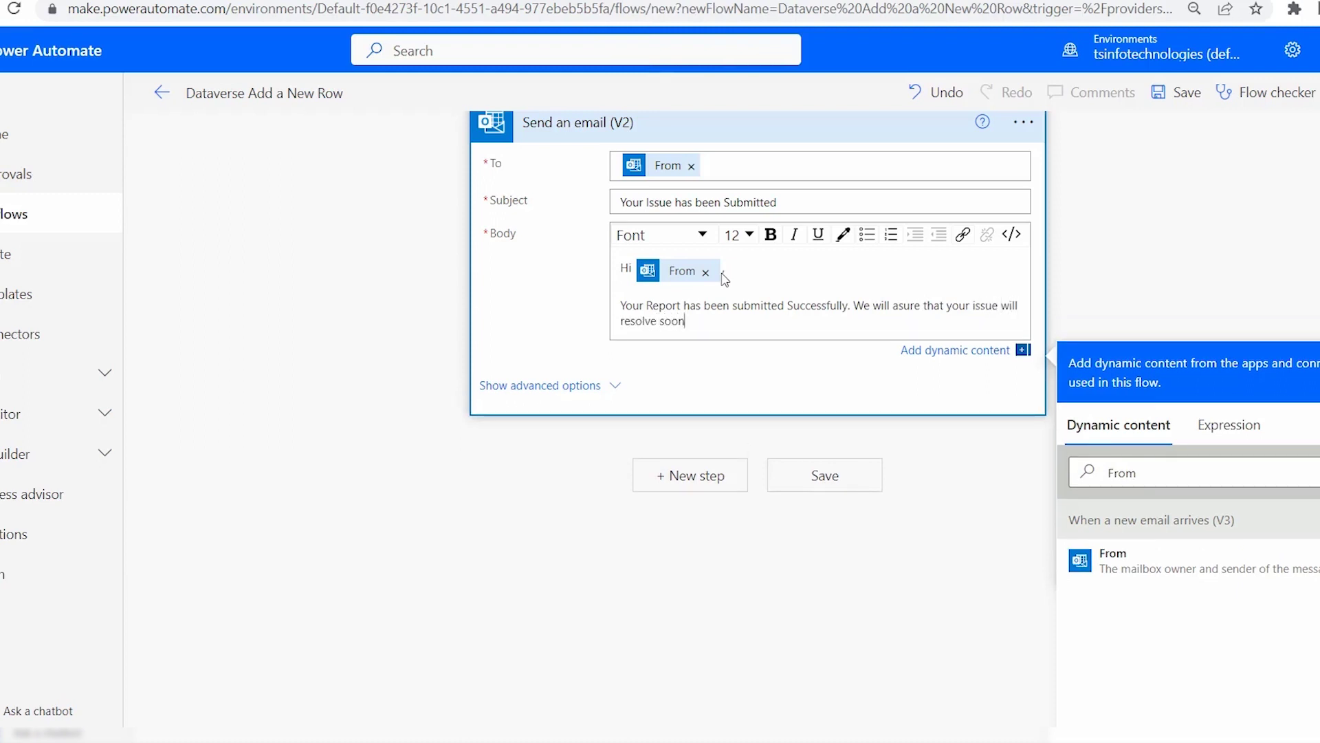
type(".")
- Sign off with 'Thanks' and 'TSinfo Team', then insert extra text after 'Report'
key("Return")
key("Return")
type("Thanks")
key("Return")
type("TS")
key("Caps_Lock")
type("info Team")
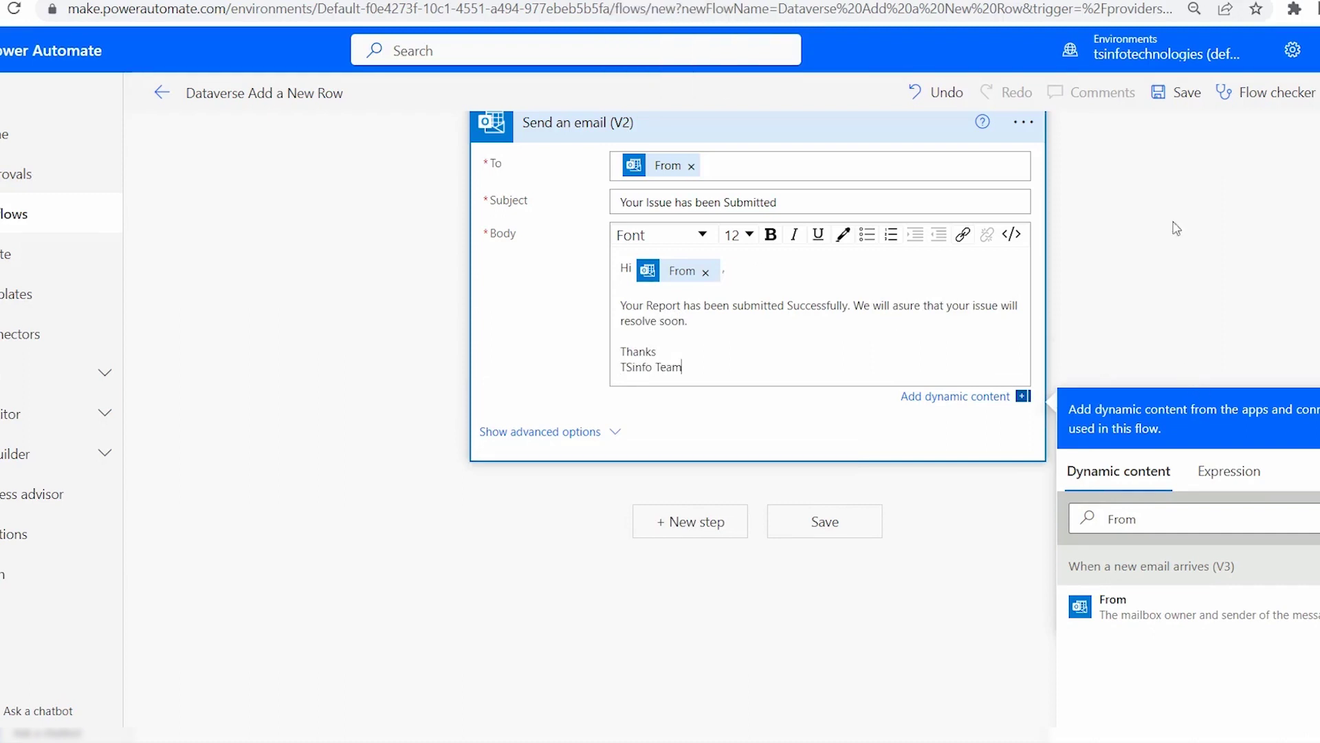
left_click(1030, 314)
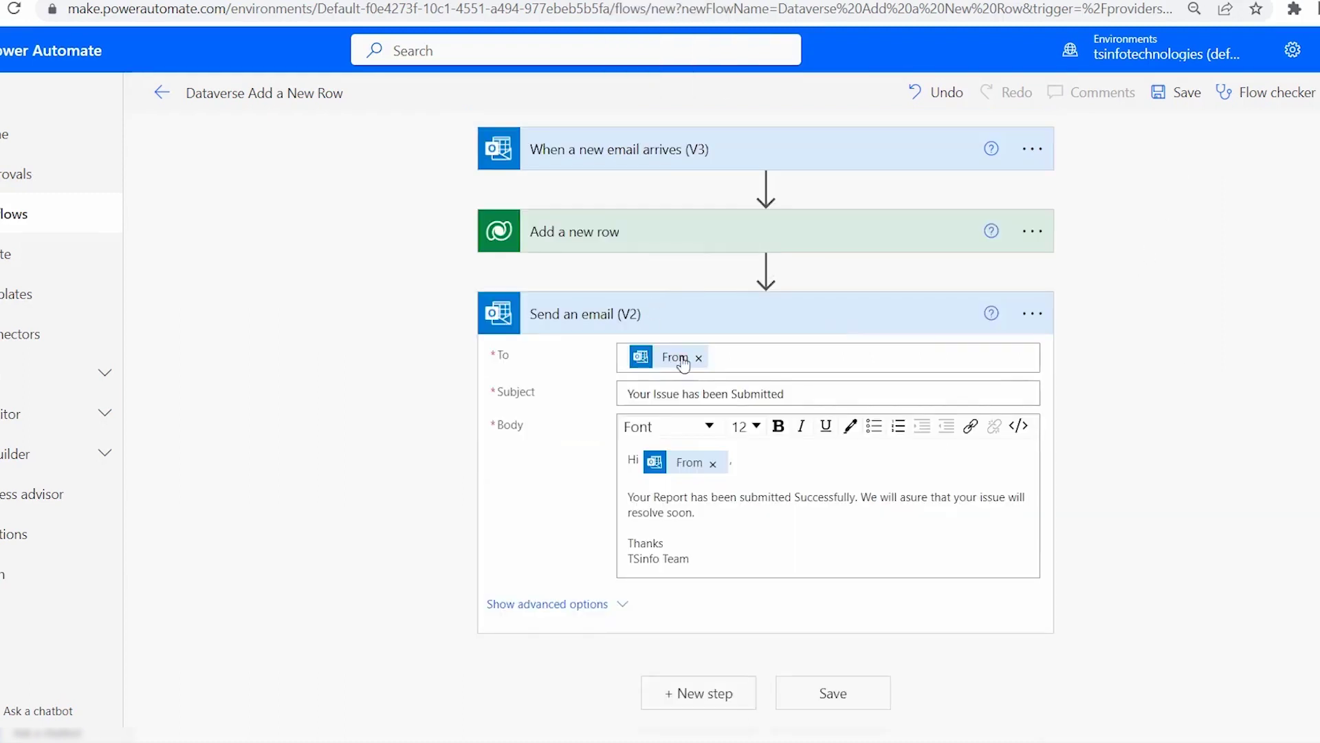
left_click(692, 499)
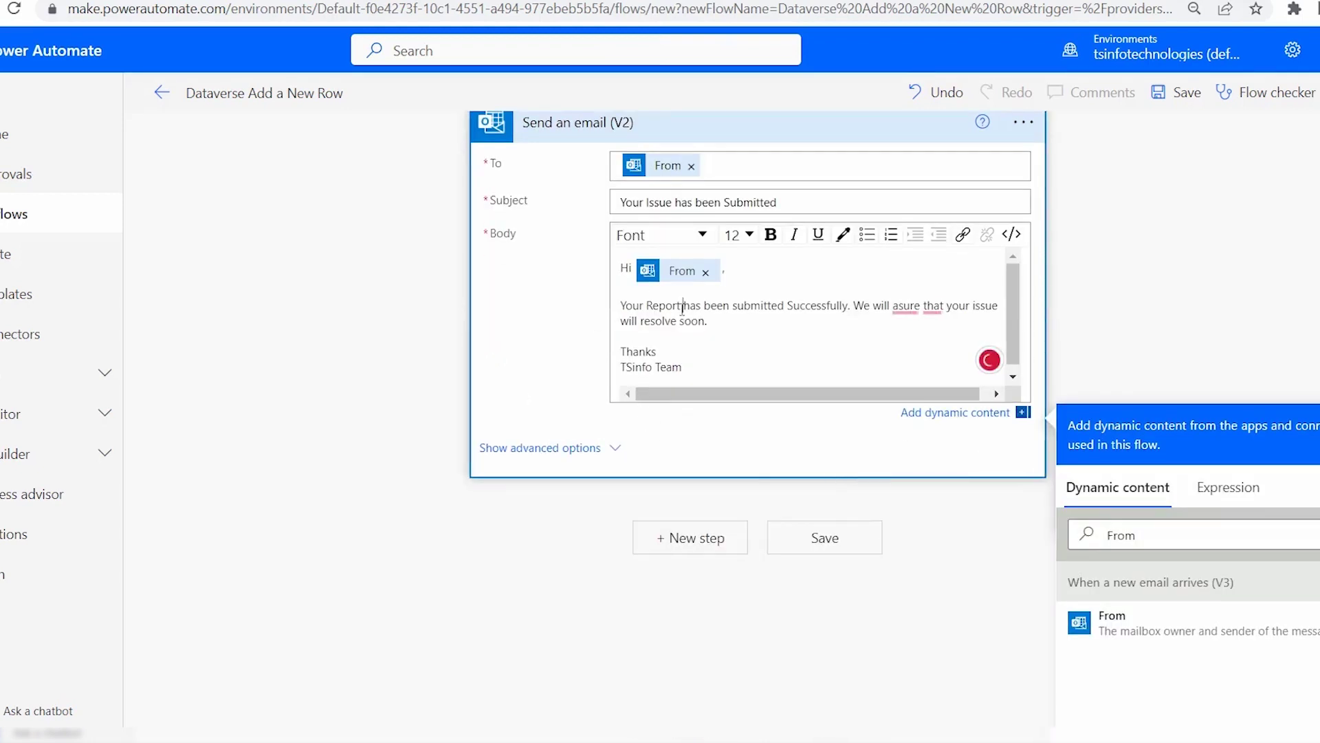
type("()")
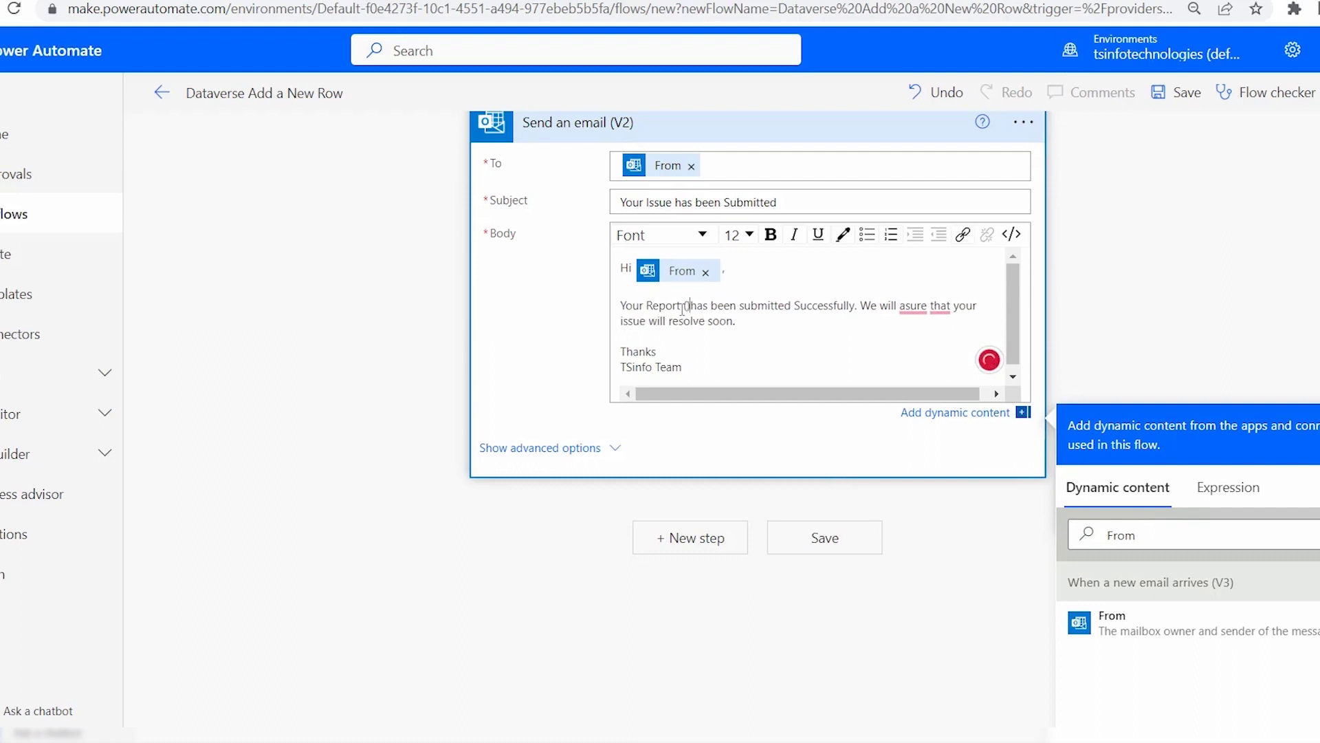
type(" ''")
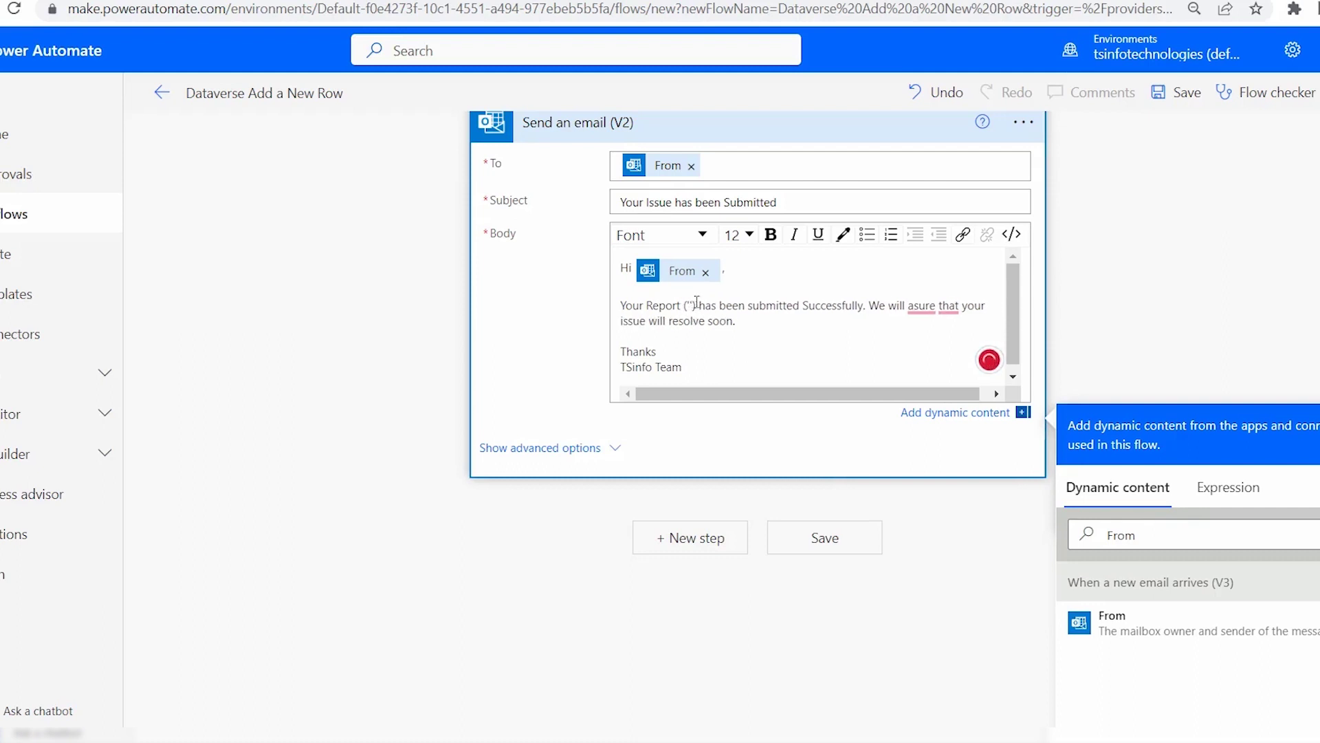
- Insert the Issues dynamic value inside the brackets after 'Your Report' and make it bold
scroll(1233, 350, "down", 2)
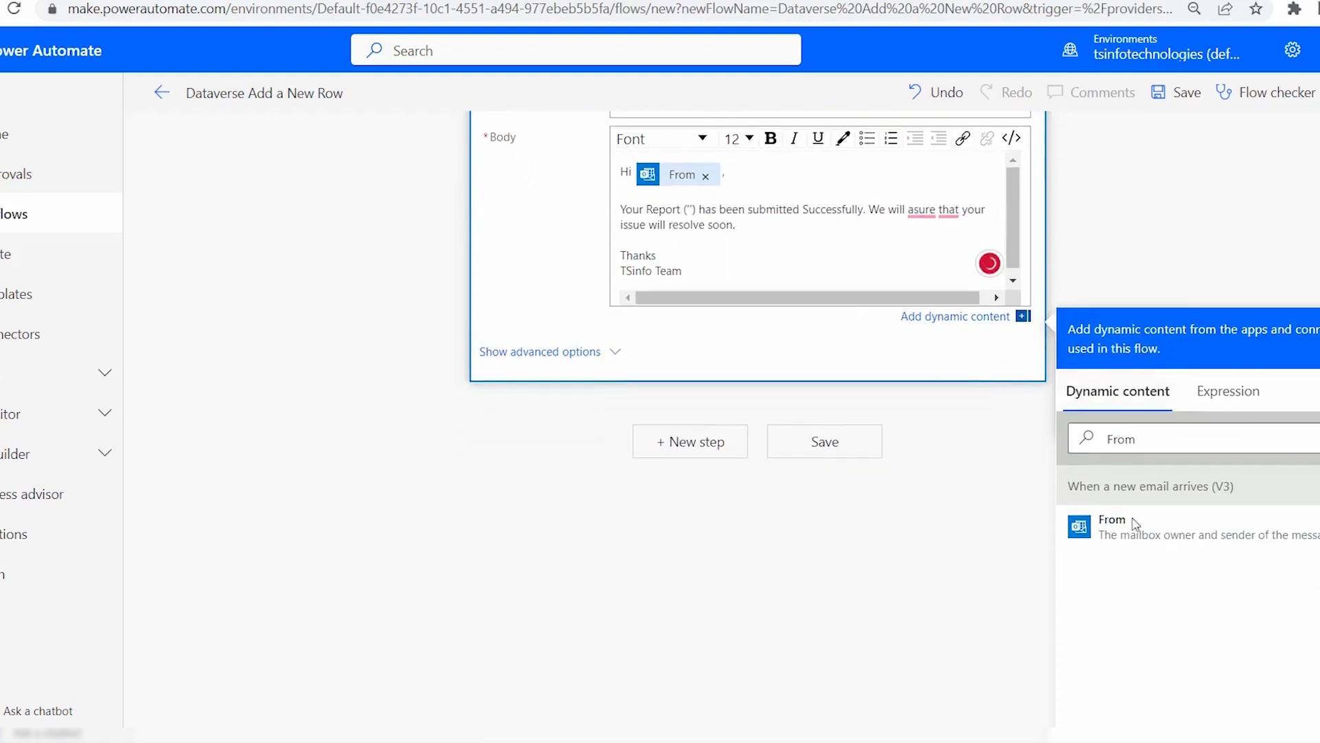
double_click(1165, 433)
type("issu")
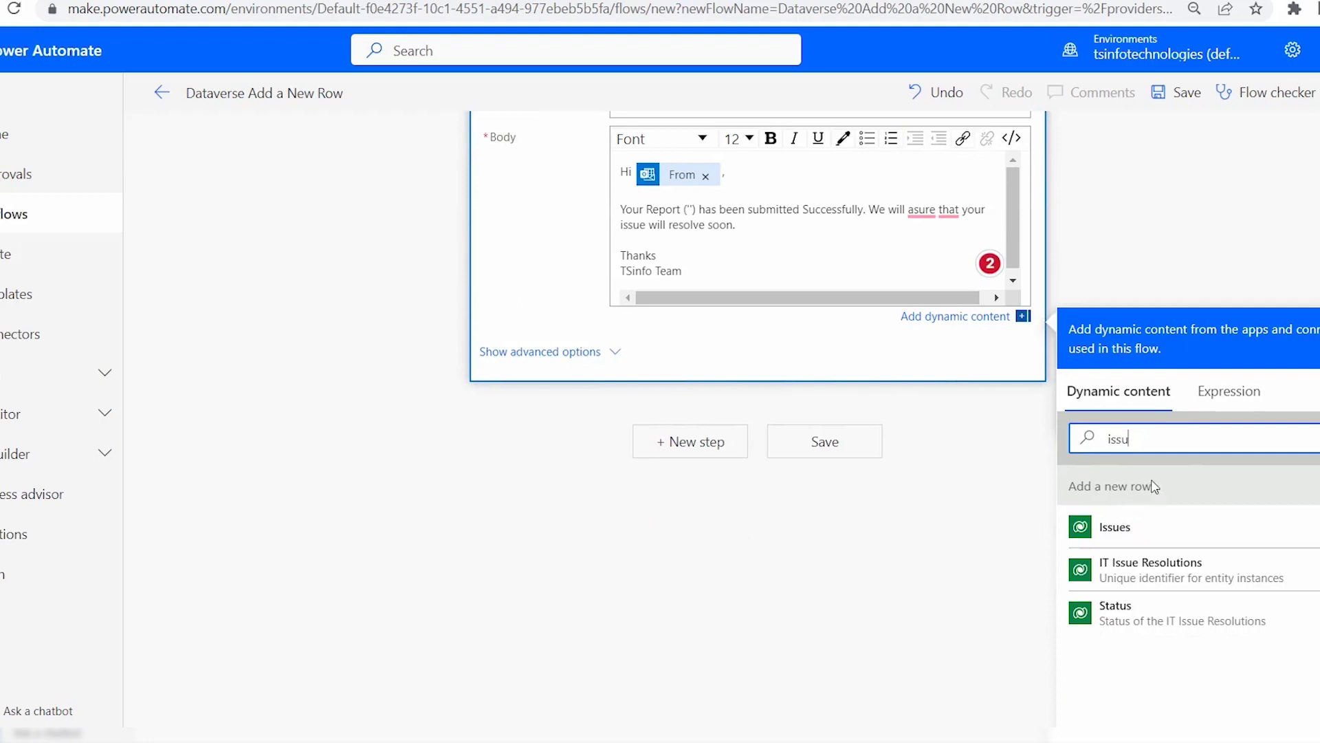
left_click(1129, 542)
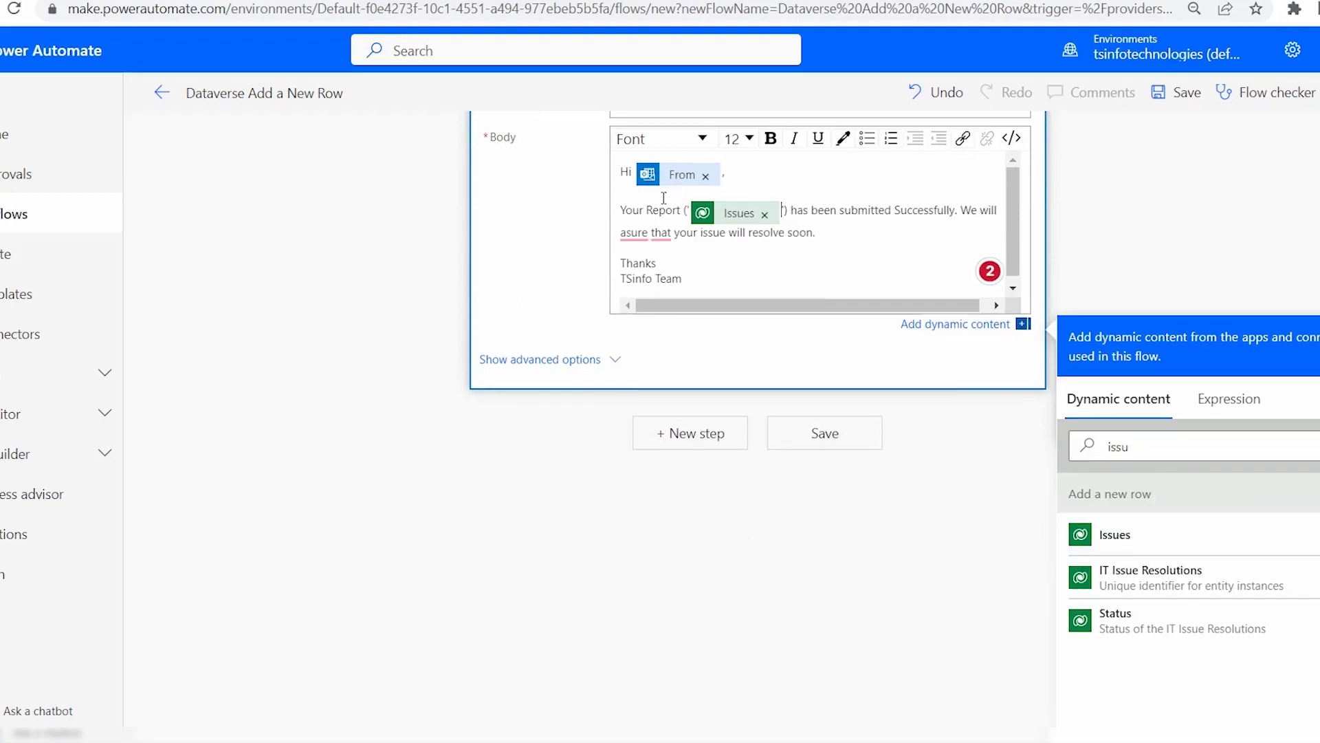
left_click_drag(785, 215, 686, 212)
left_click(789, 208)
left_click_drag(786, 207, 683, 212)
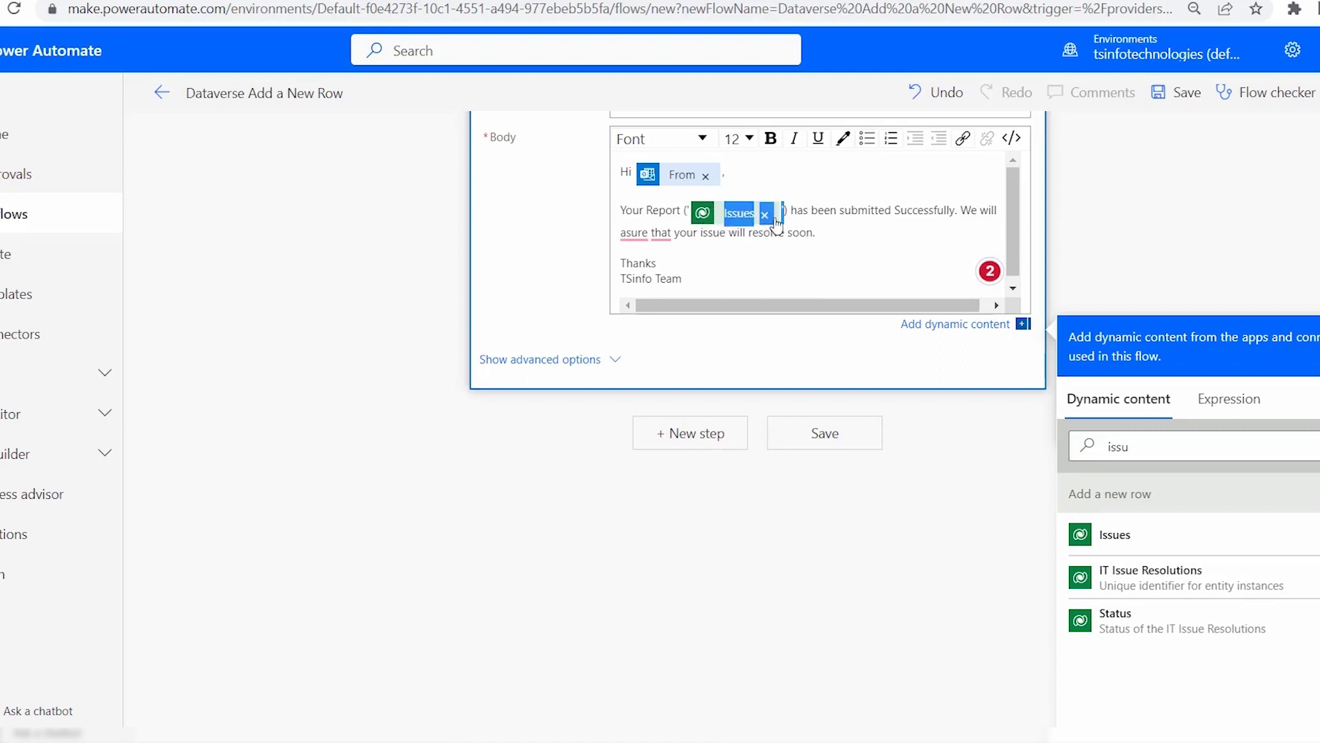
left_click(770, 139)
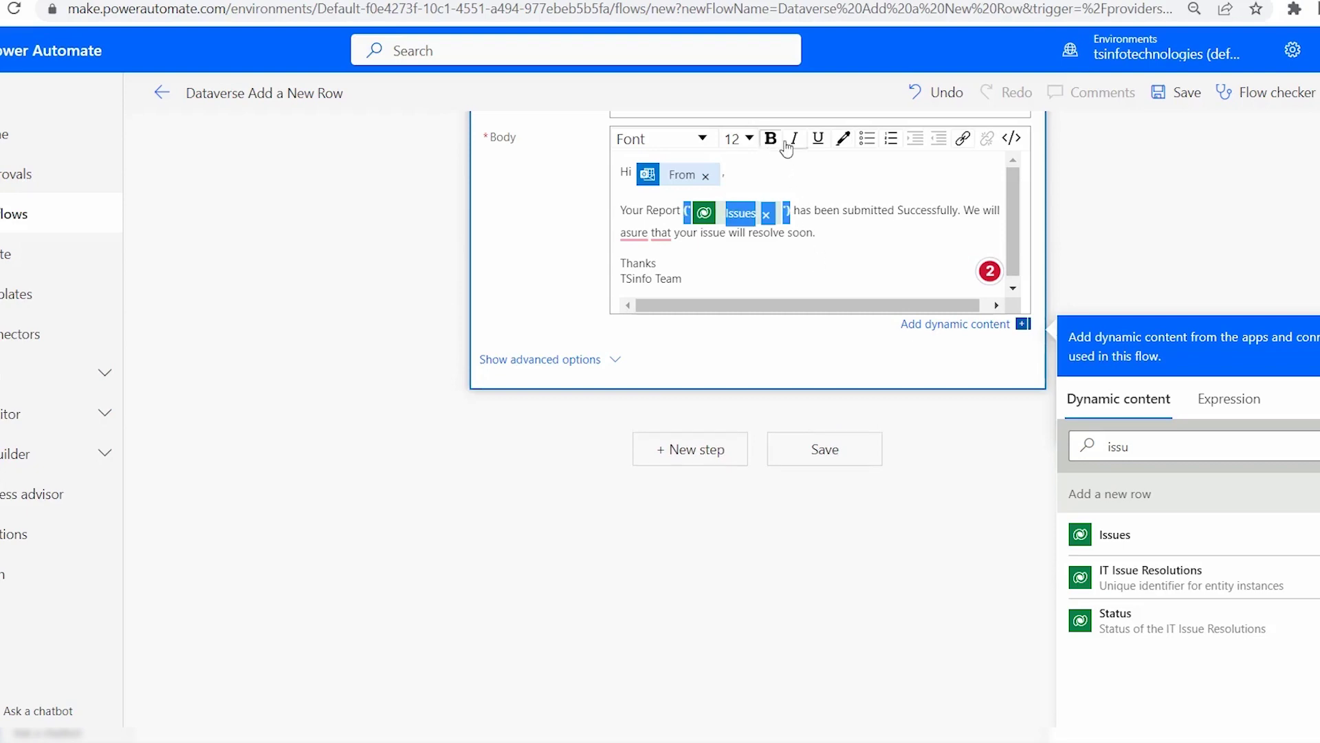
scroll(1103, 417, "up", 2)
scroll(1103, 417, "up", 2)
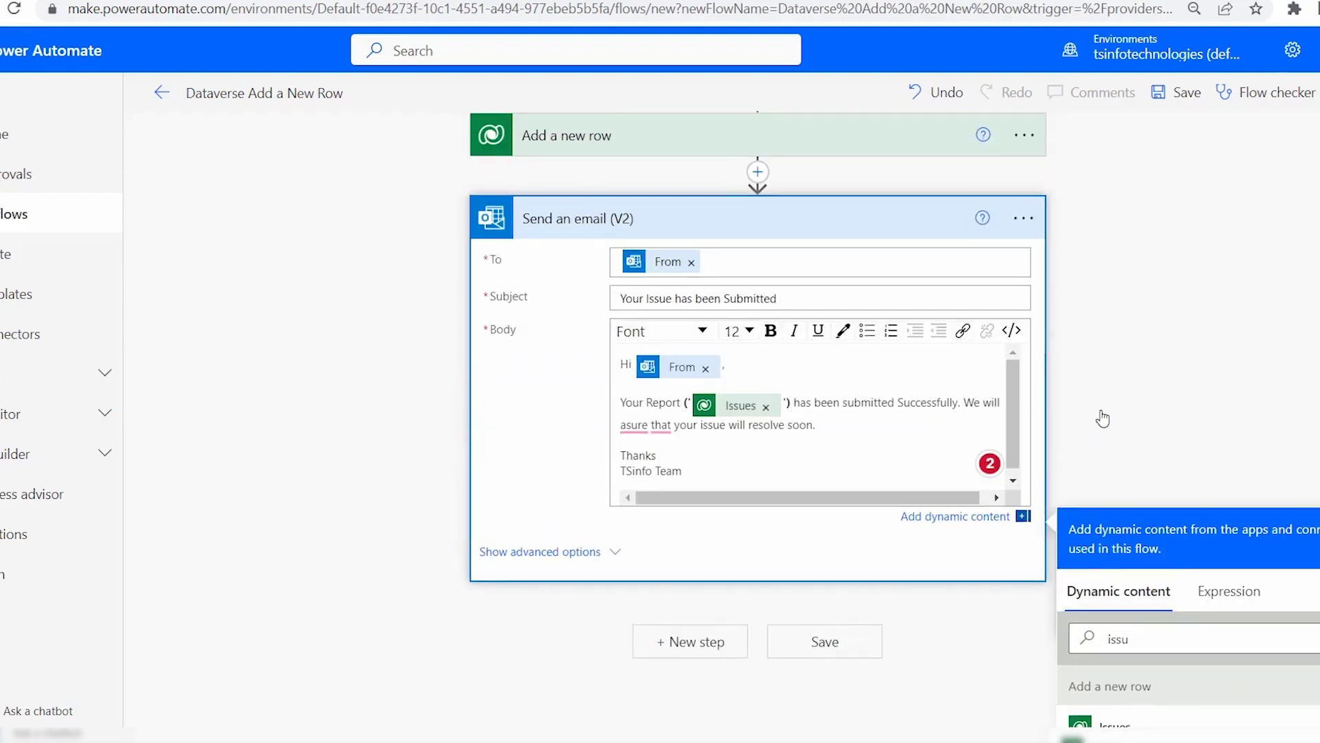
- Save the flow and run Flow checker, confirming 0 errors and 0 warnings
left_click(1166, 342)
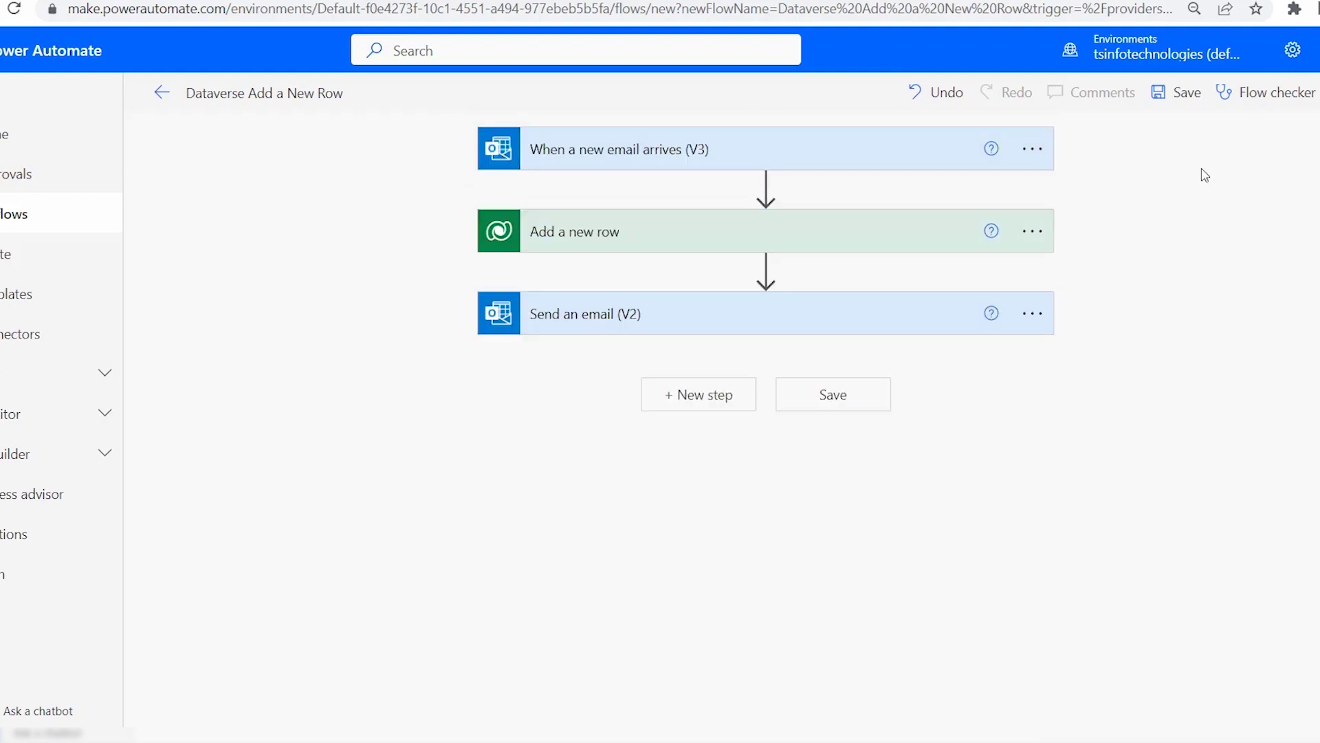
left_click(1174, 94)
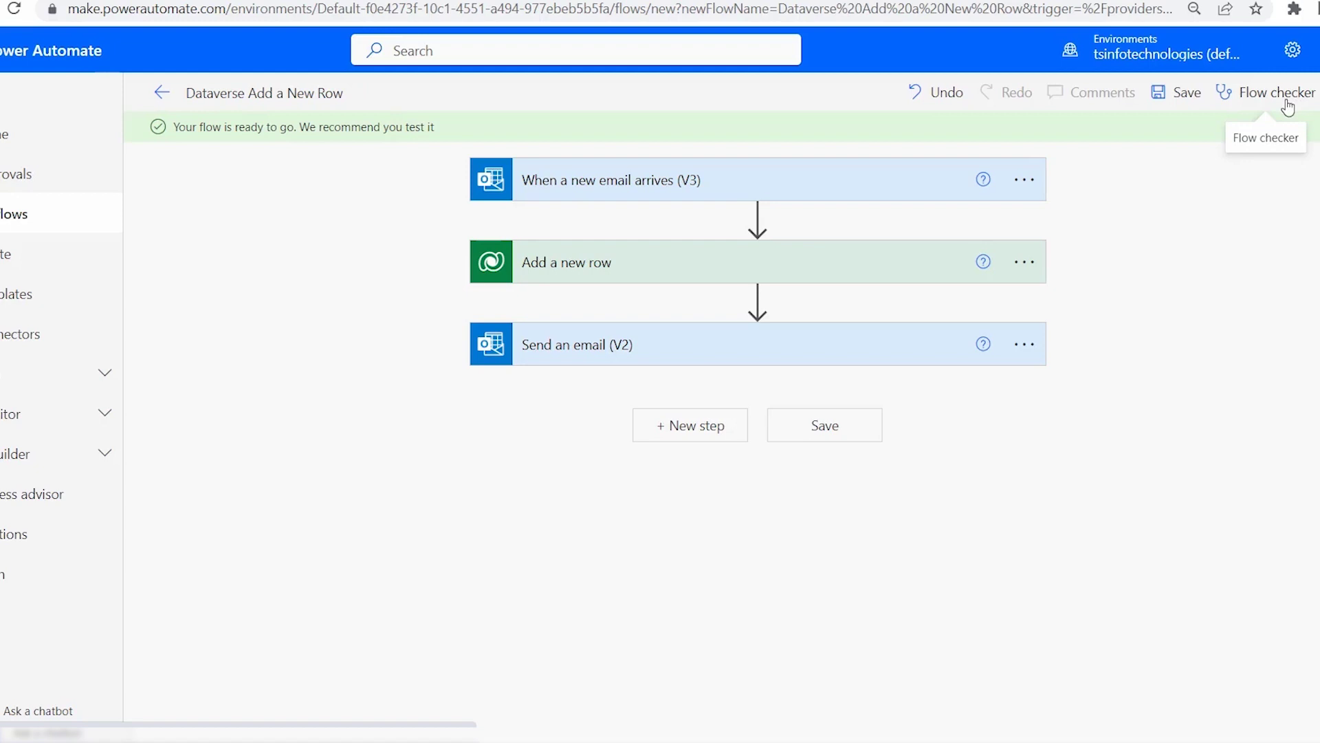
left_click(1285, 105)
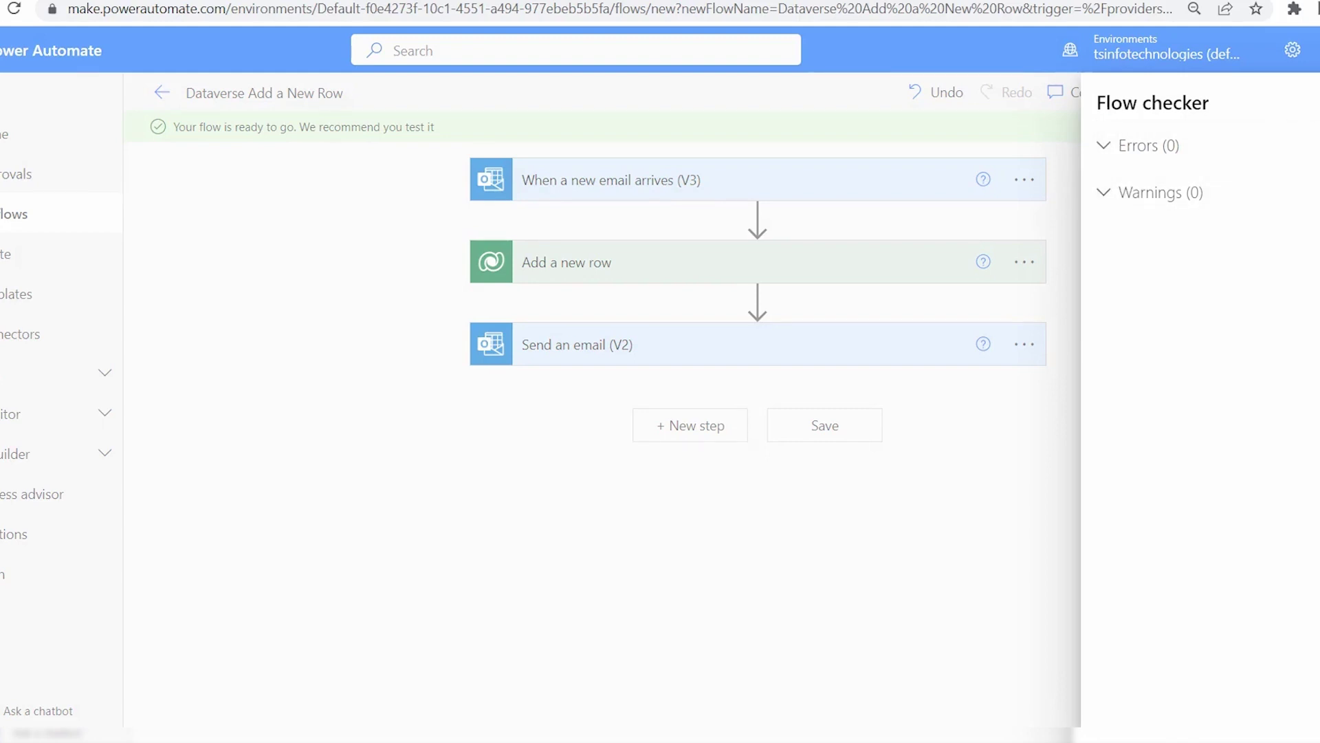
key("Escape")
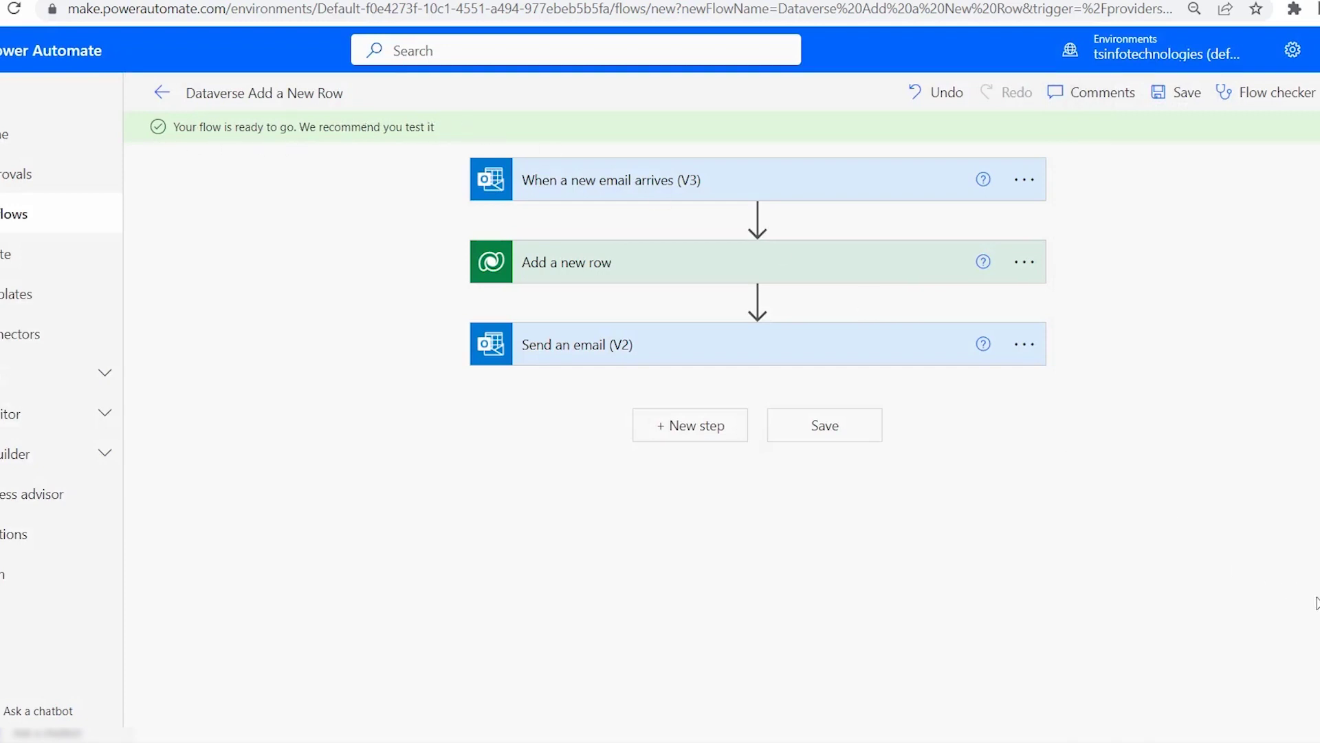
- Choose Manually in the Test Flow panel and start the test
left_click(1317, 92)
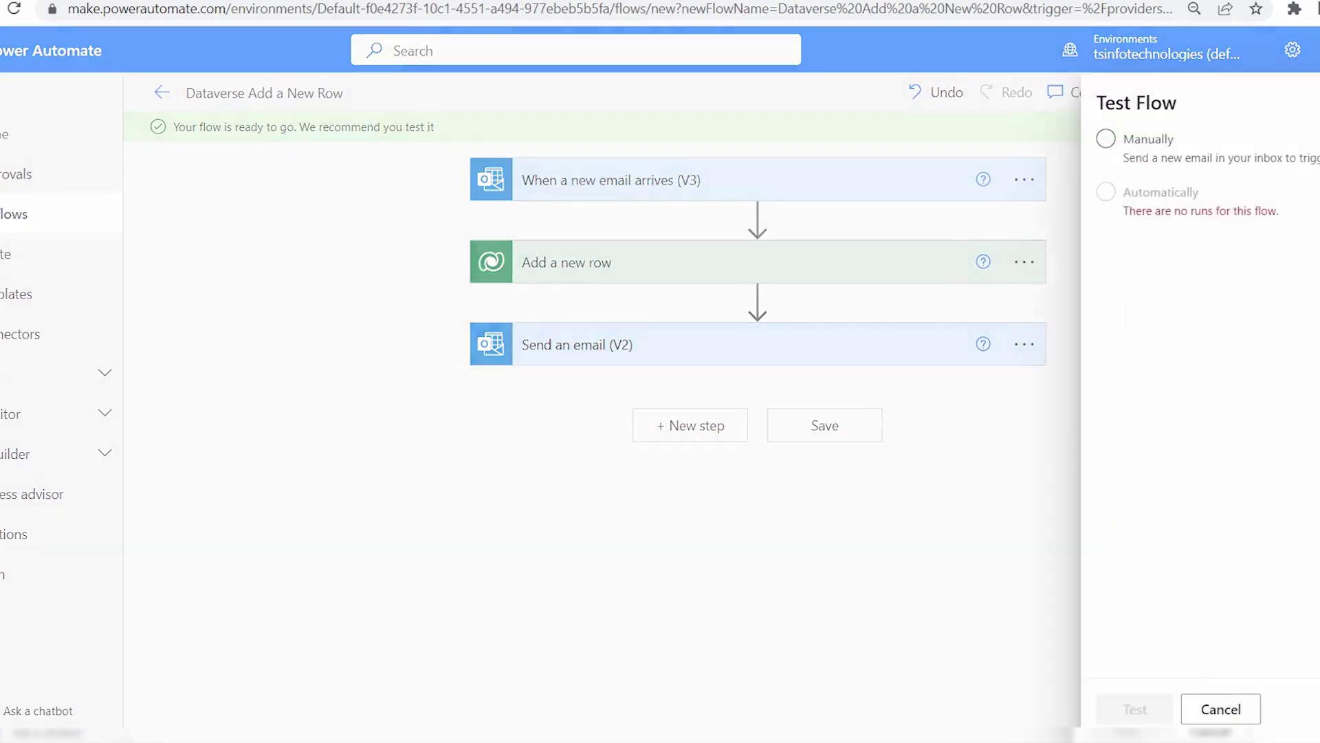
left_click(1105, 146)
left_click(1105, 139)
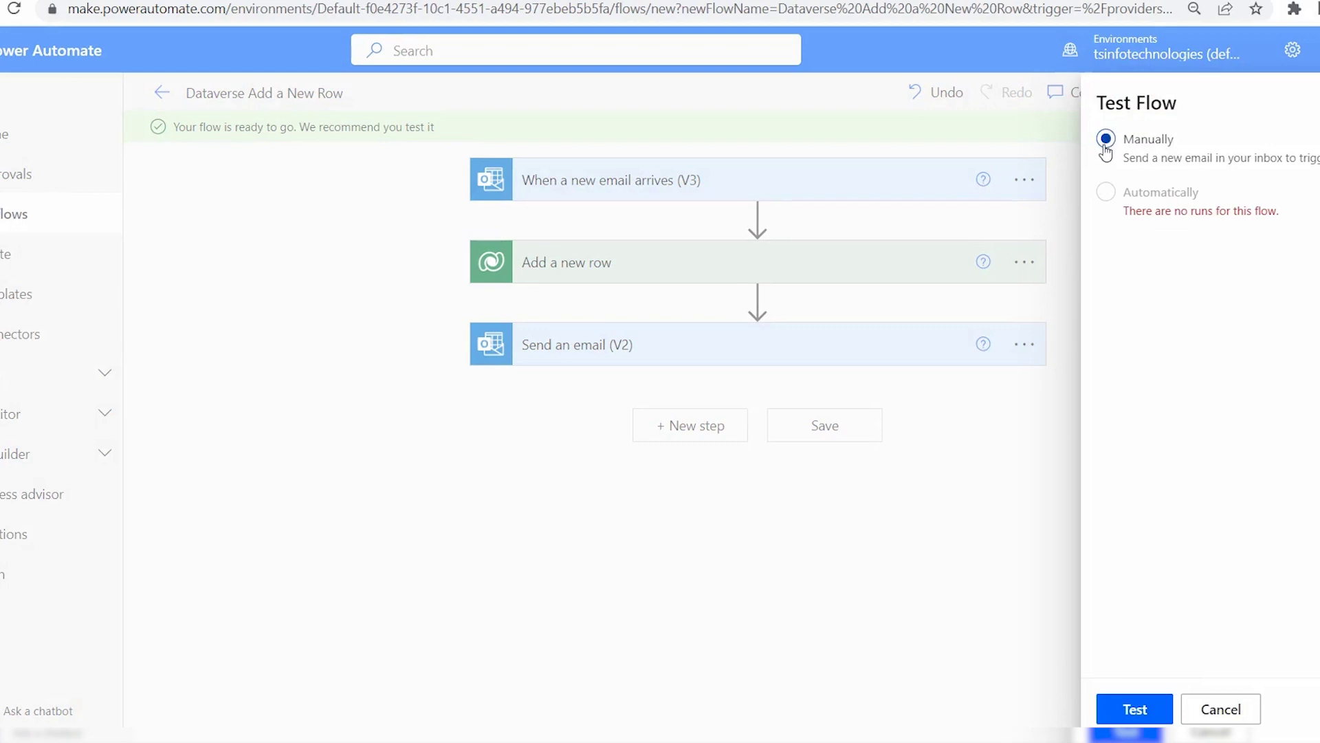
left_click(1134, 720)
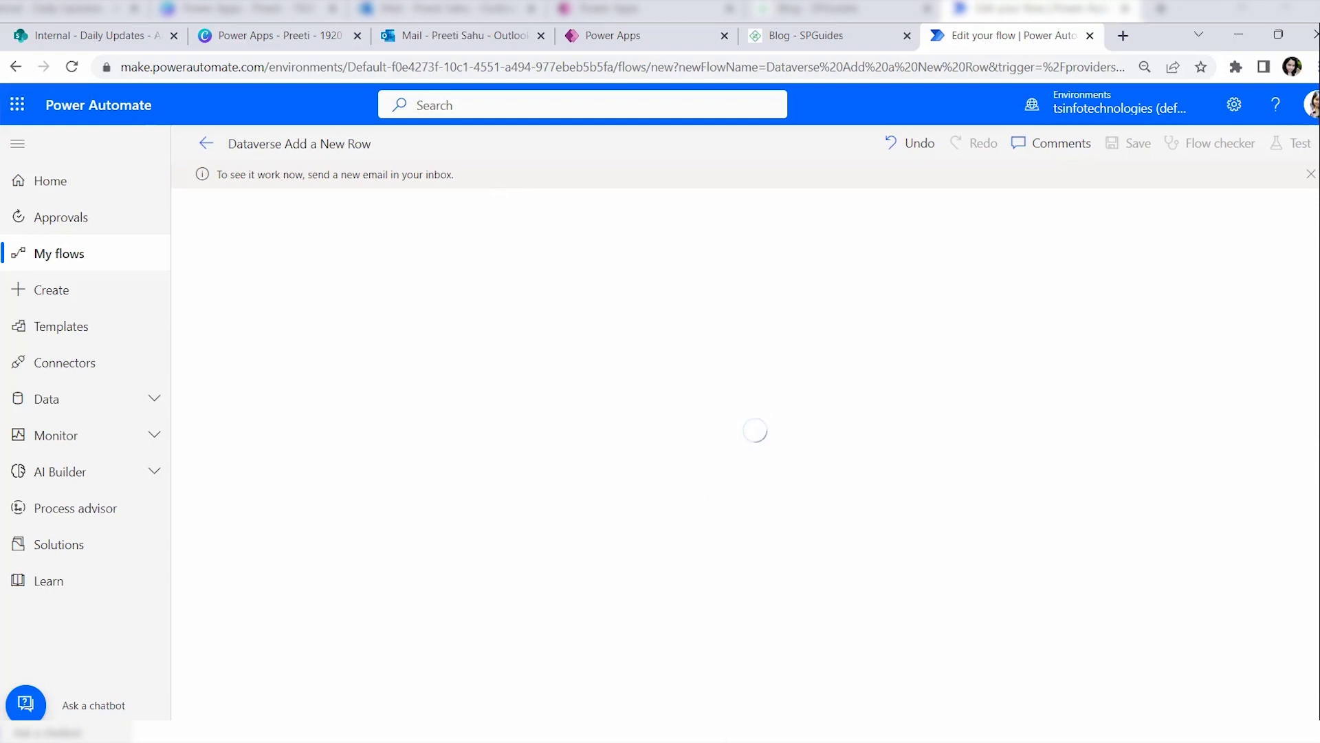
- Switch to the Outlook test mailbox and check which account is signed in
mouse_move(689, 733)
left_click(782, 671)
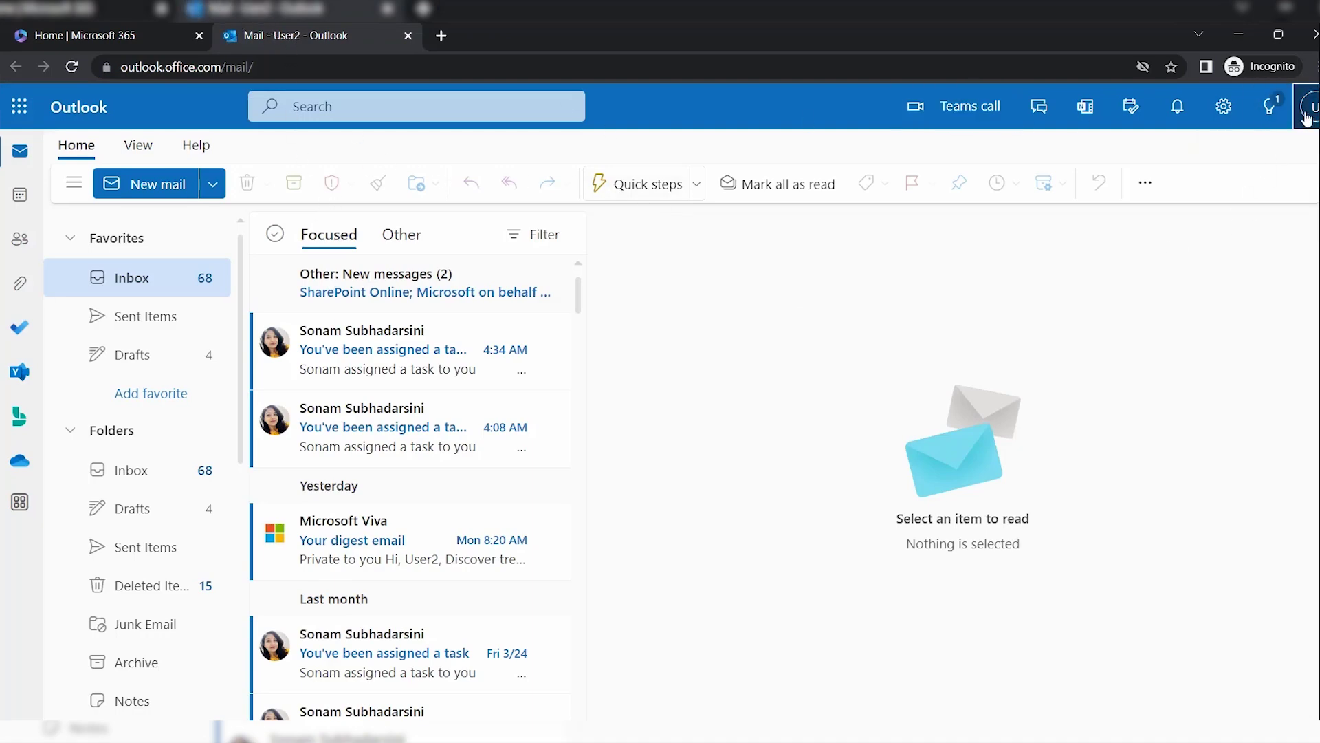
left_click(1307, 114)
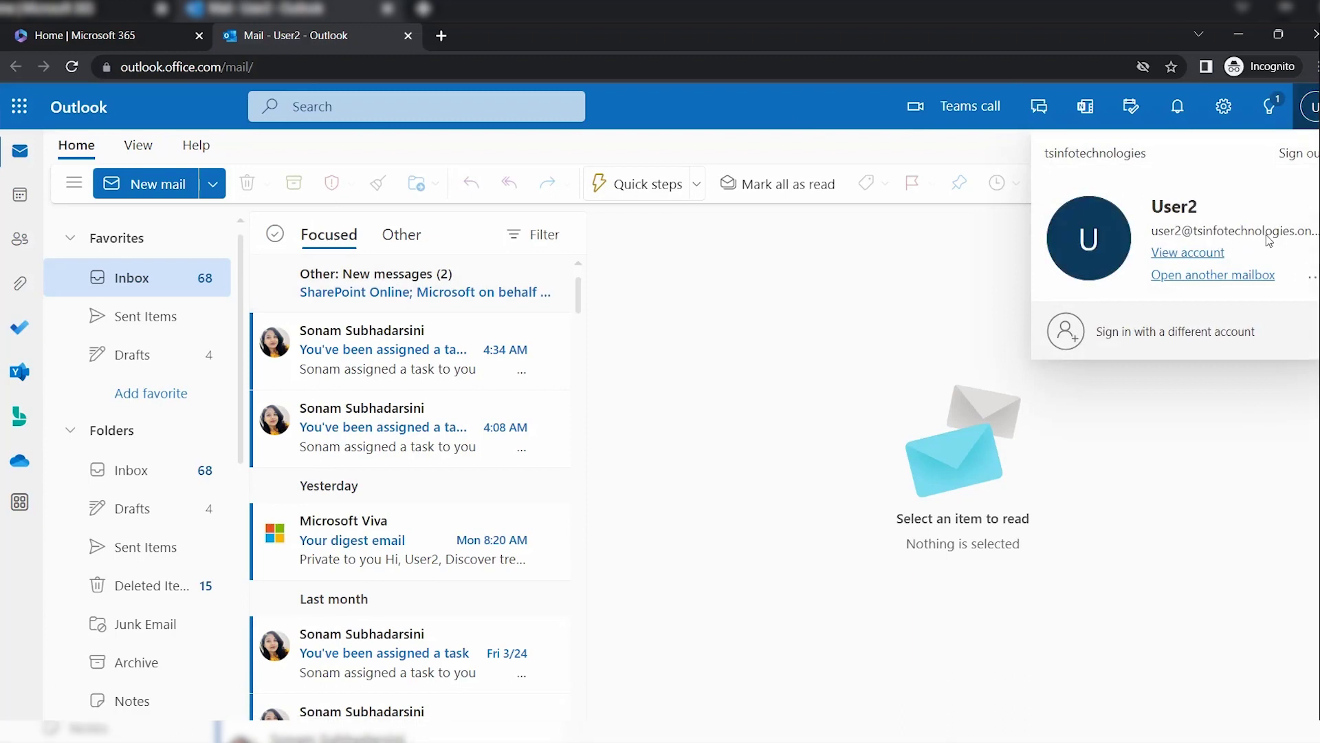
left_click(869, 279)
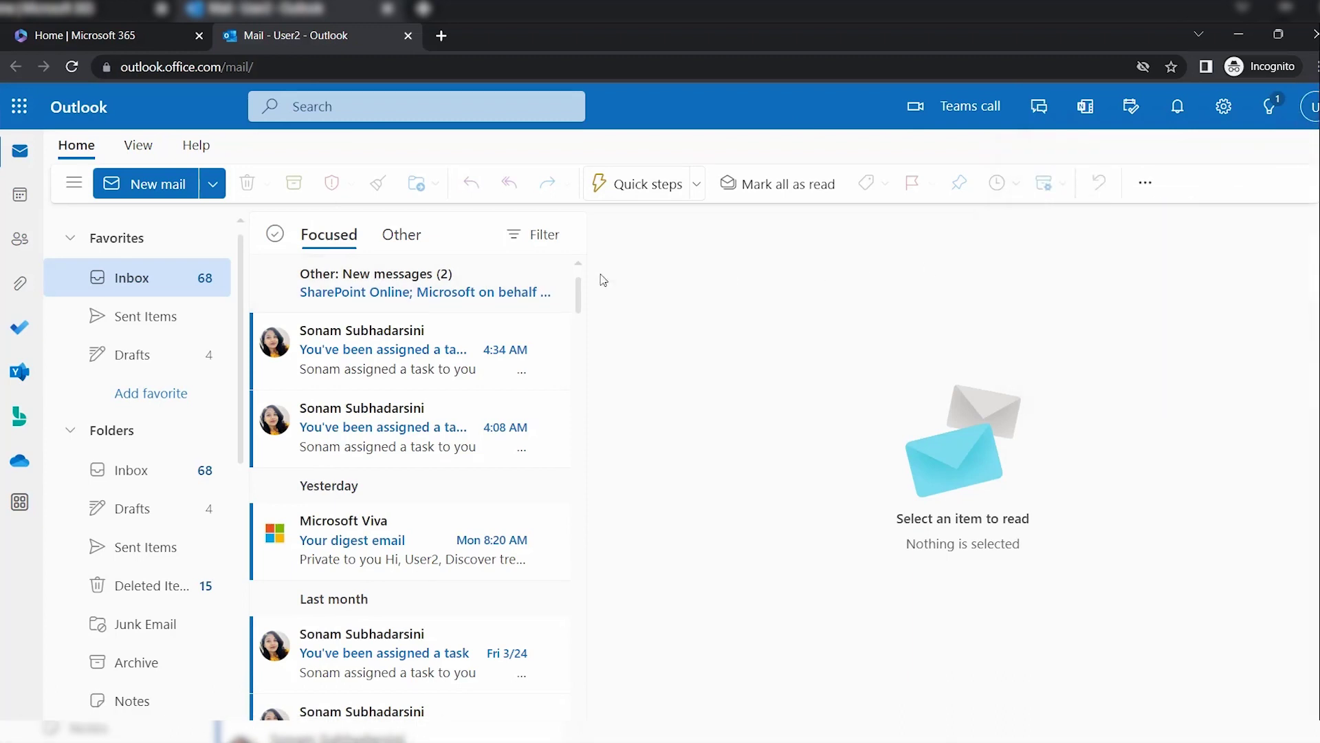
- Start a new email to the flow owner with subject 'System Hang Issue'
left_click(147, 192)
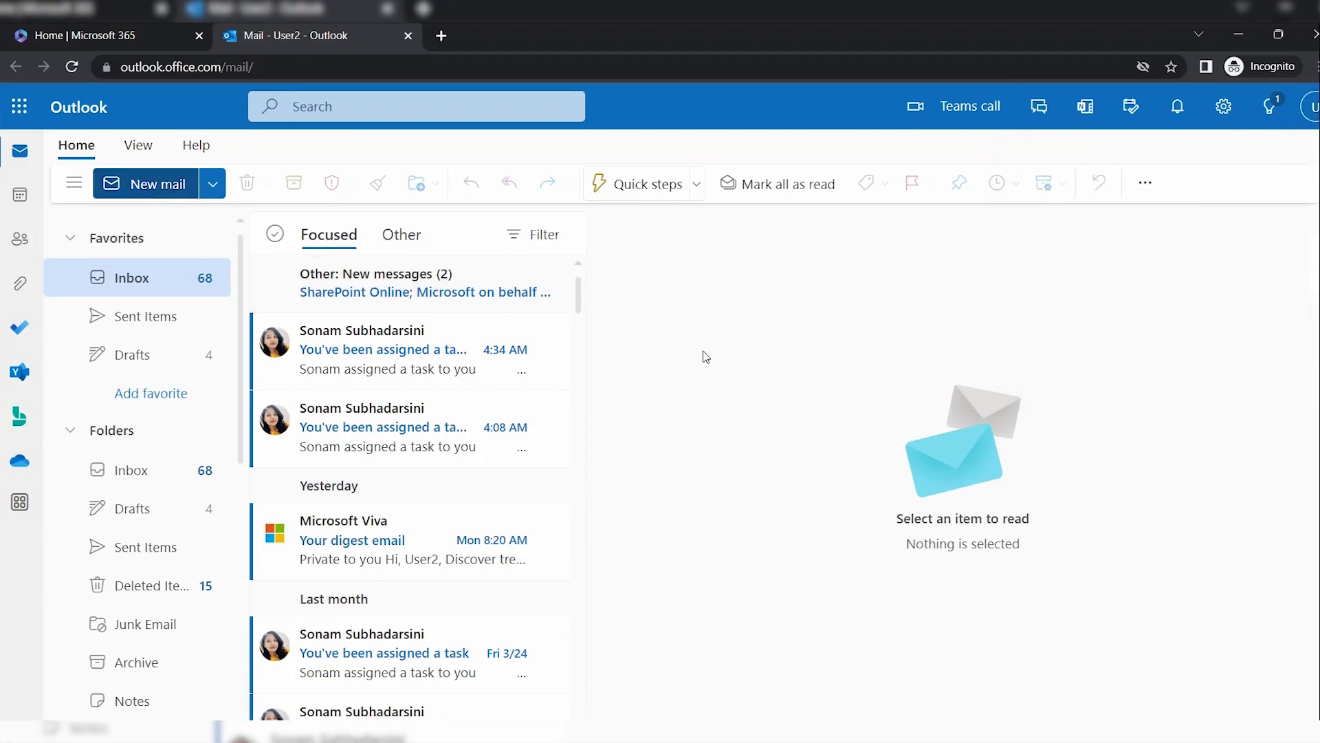
key("Caps_Lock")
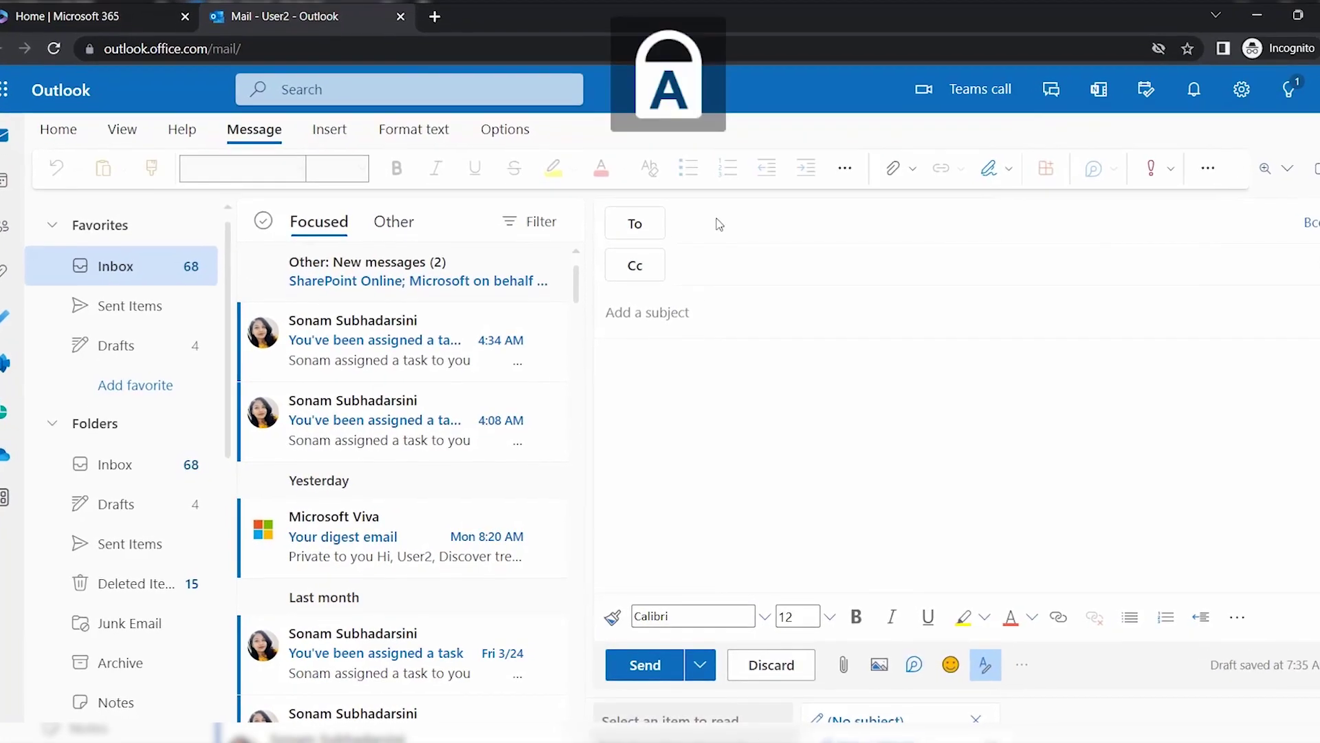
type("P")
key("Caps_Lock")
type("reeti")
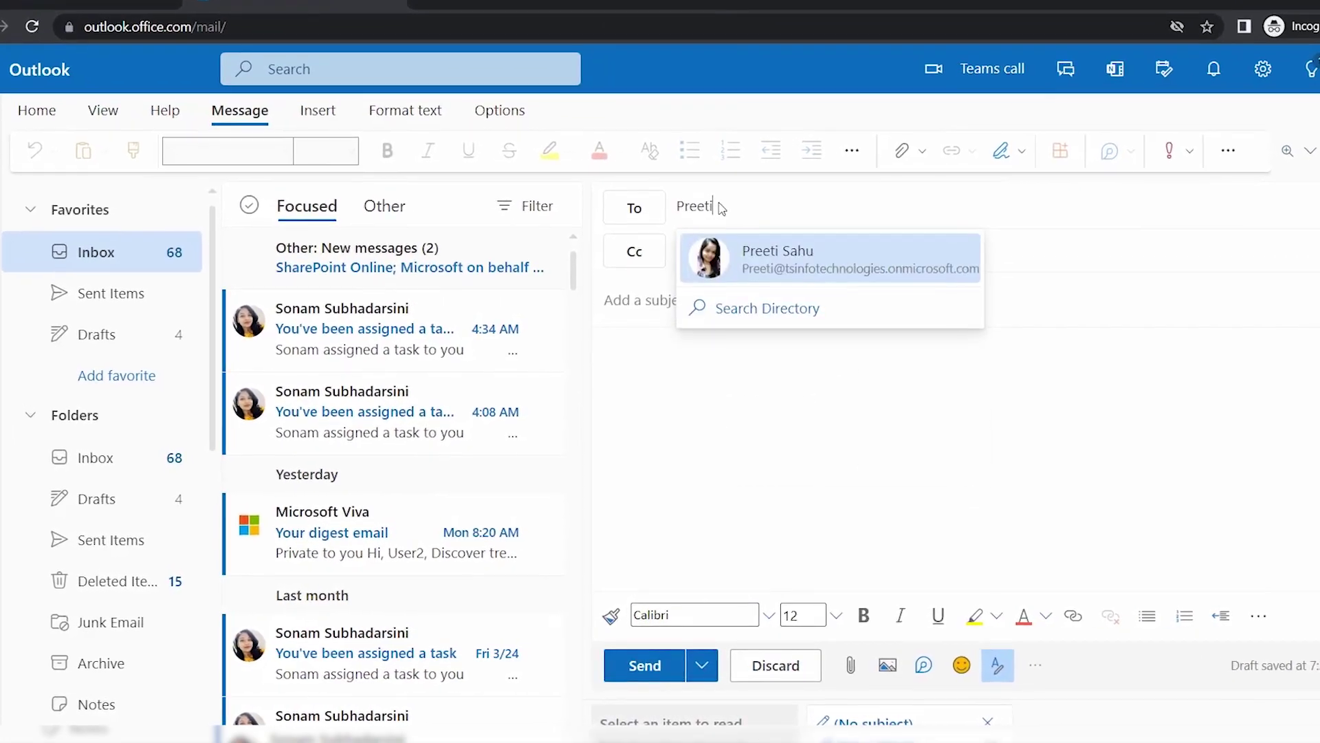
left_click(753, 264)
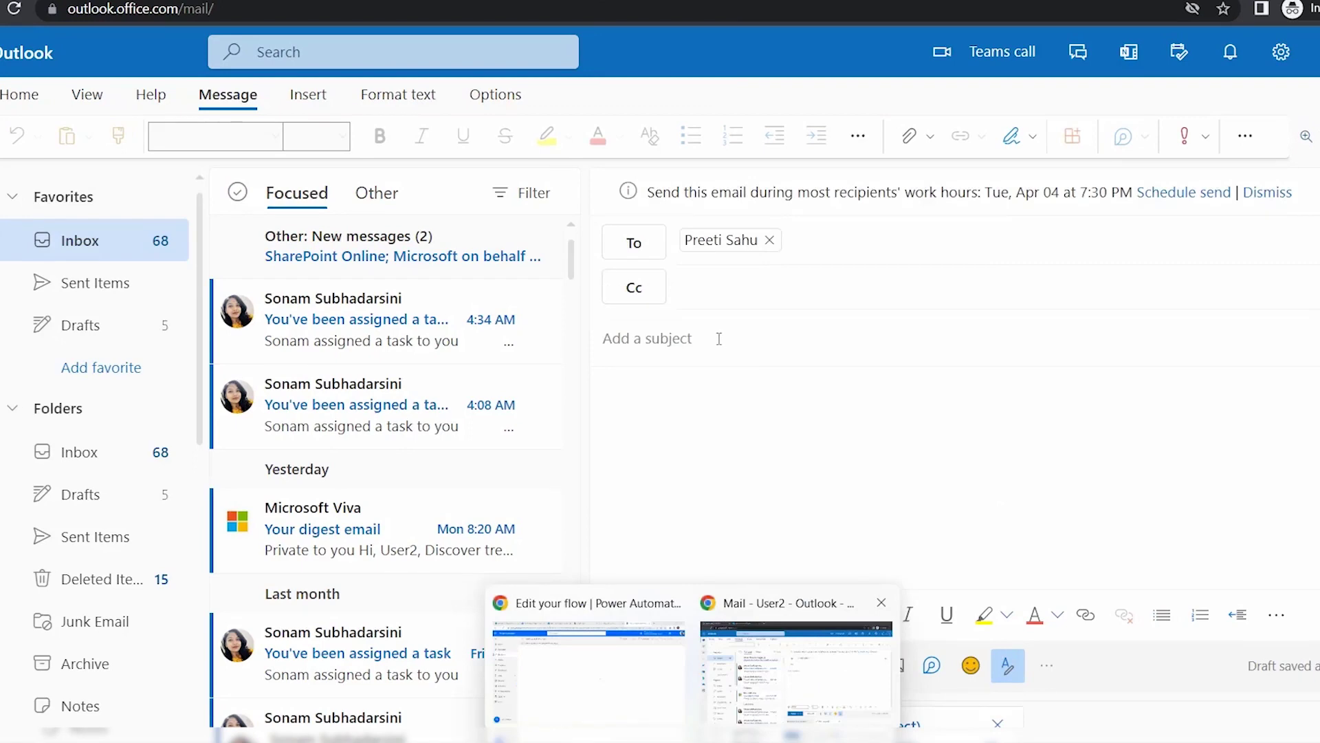
left_click(718, 338)
type("System Hang Issue")
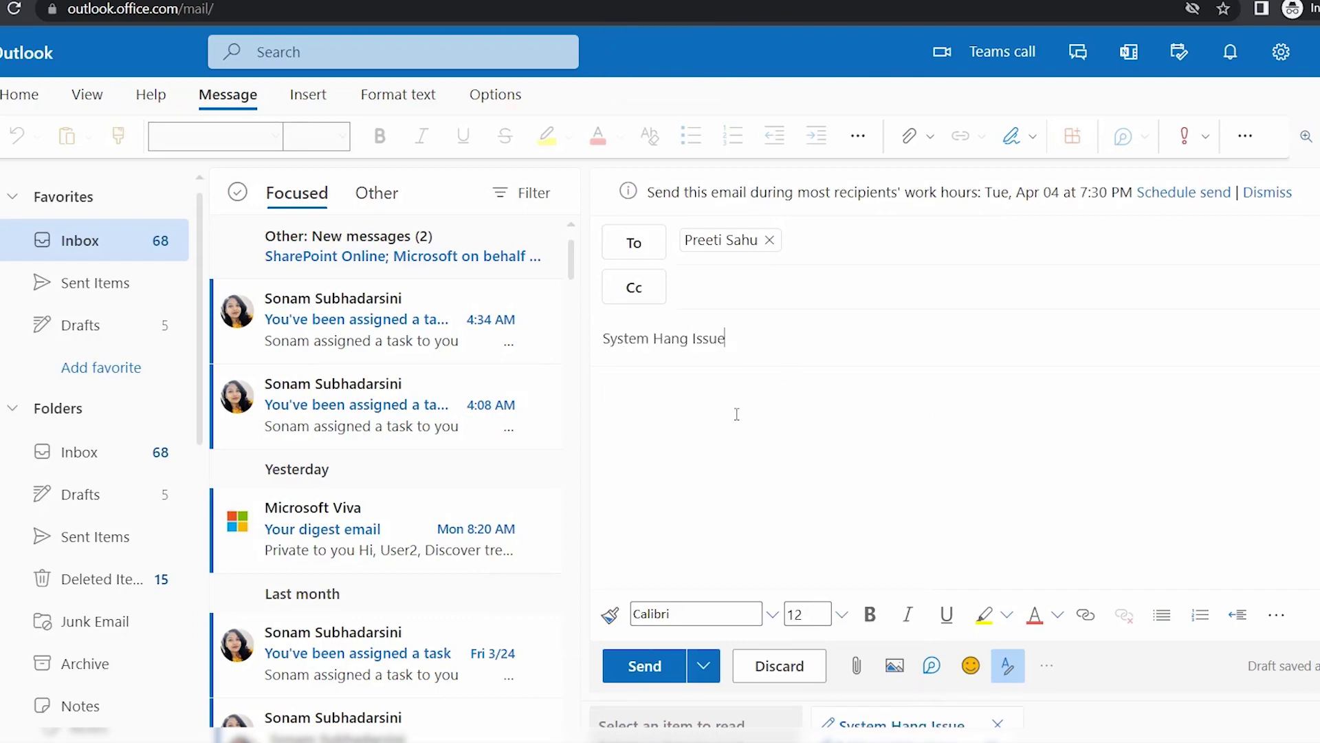
- Write 'Hi Team, My system is getting hang lot of times…' asking for a fix, and send it
left_click(736, 414)
key("Caps_Lock")
type("H")
key("Caps_Lock")
type("i")
key("Caps_Lock")
type("T")
key("Caps_Lock")
type("eam,")
key("Return")
key("Return")
type("My system is getting hang ")
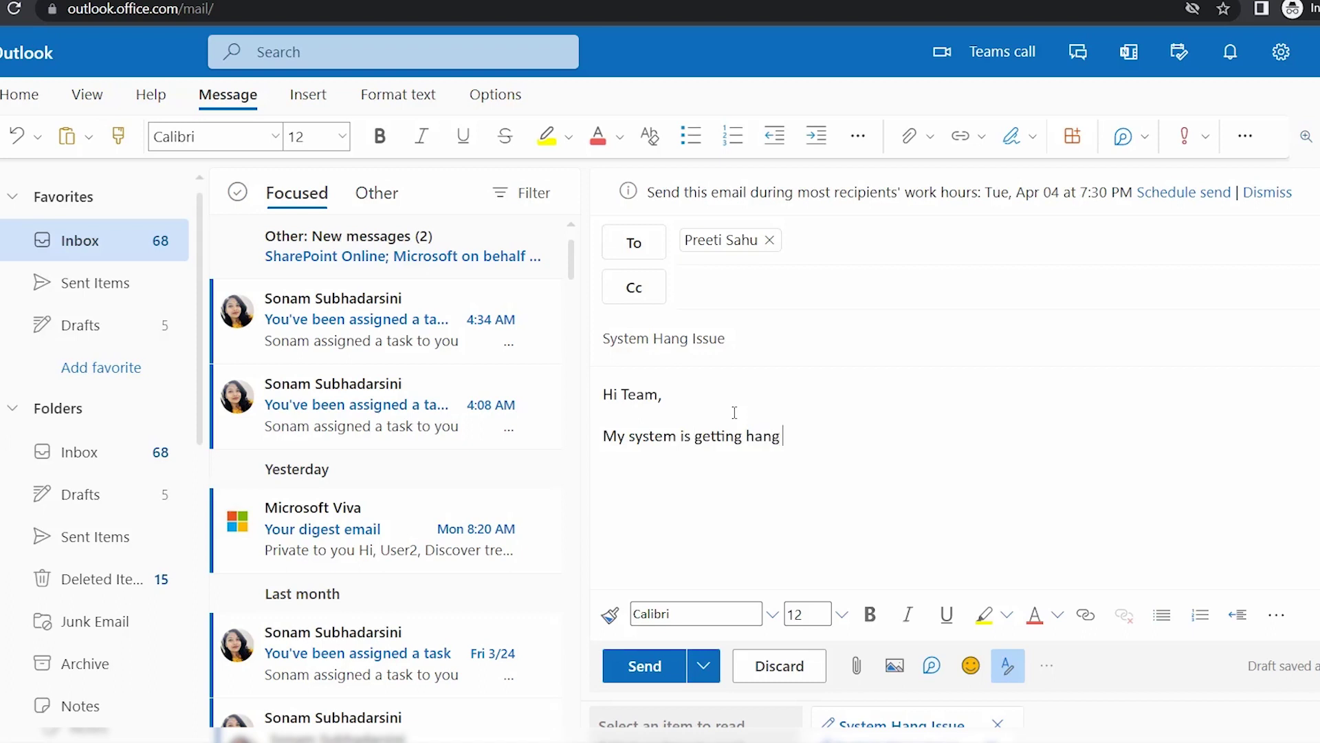
type("lot of times while working.")
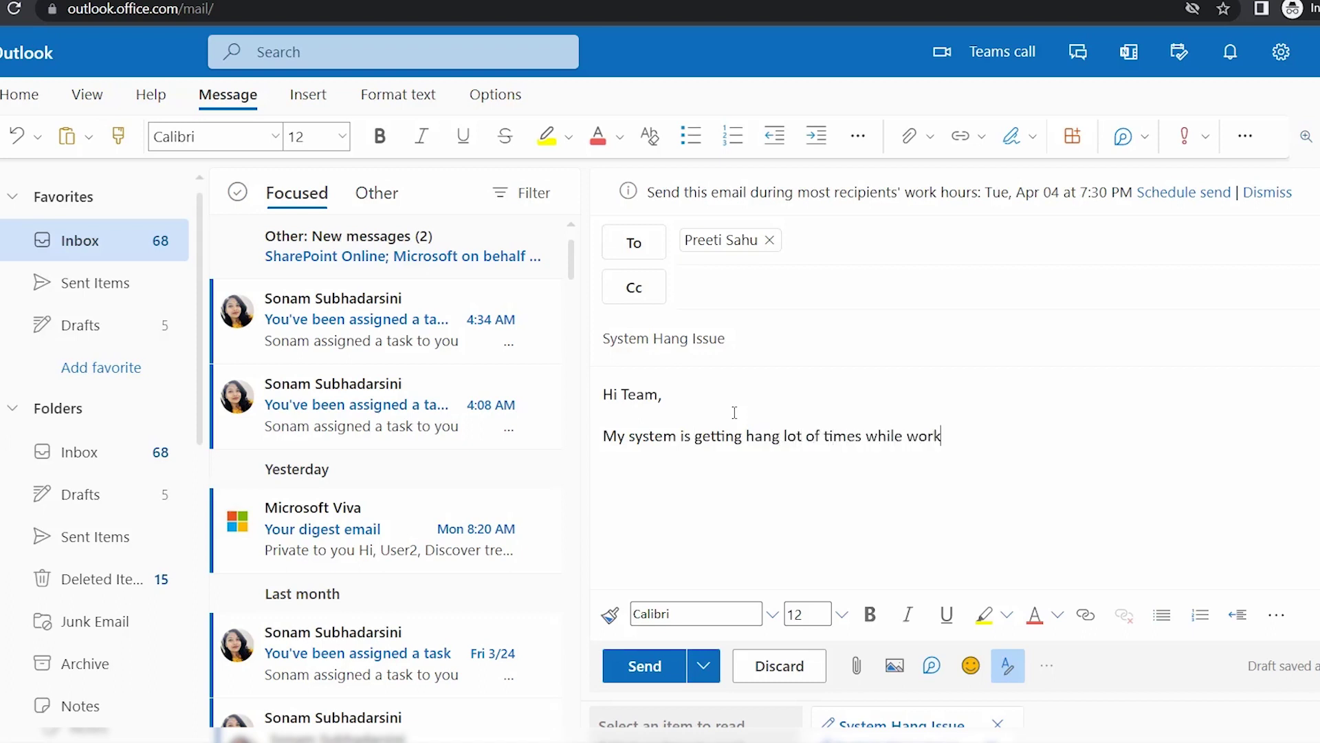
key("Caps_Lock")
type("So please resolve my i")
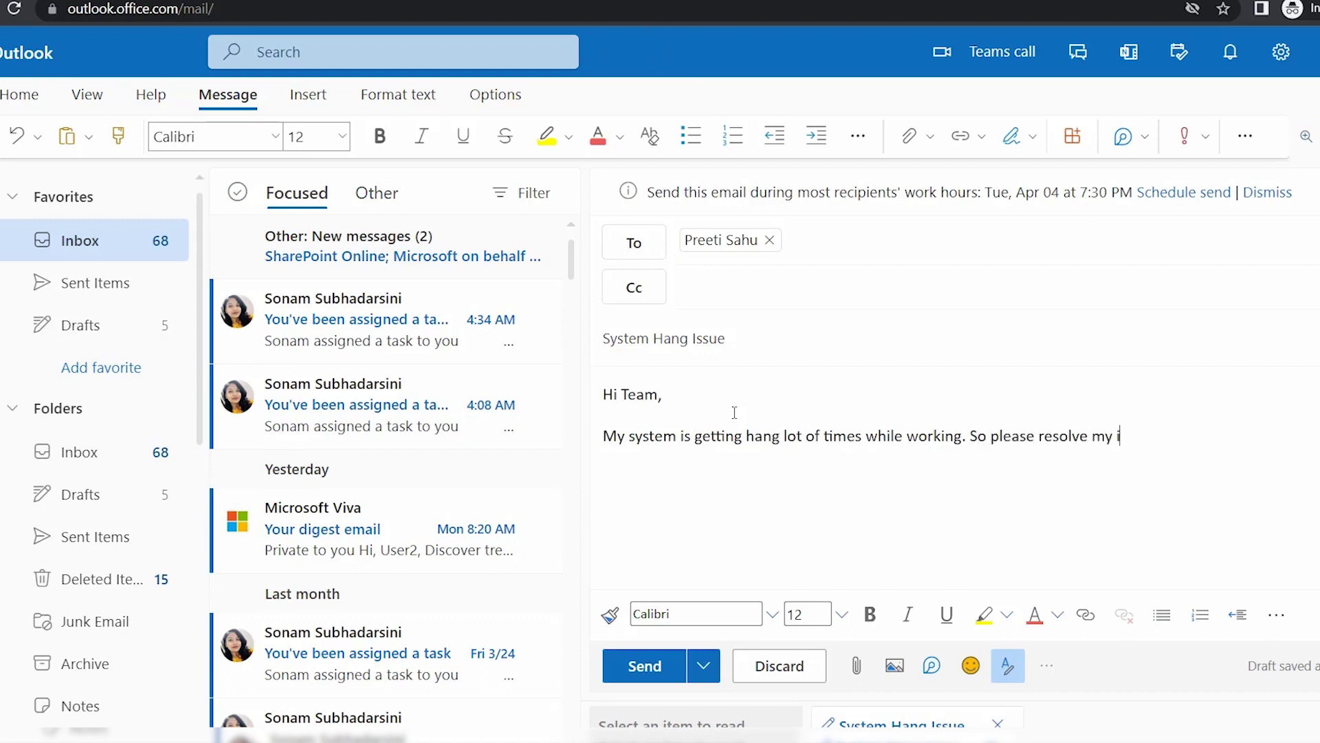
type("ssue asap")
key("Caps_Lock")
type("T")
key("Caps_Lock")
type("hank")
scroll(1047, 404, "down", 1)
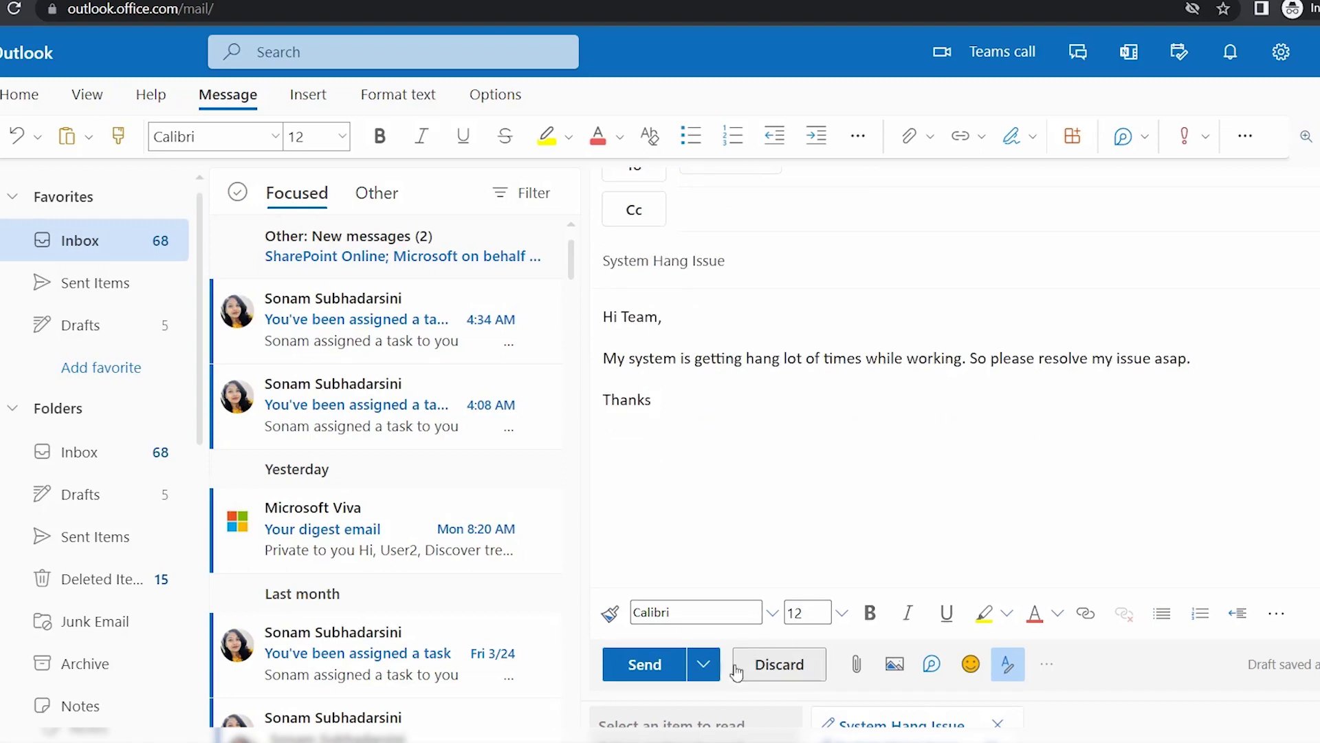
left_click(643, 664)
- Check the successful run, then find the System Hang Issue row (Pending) in IT Issue Resolutions
left_click(1239, 39)
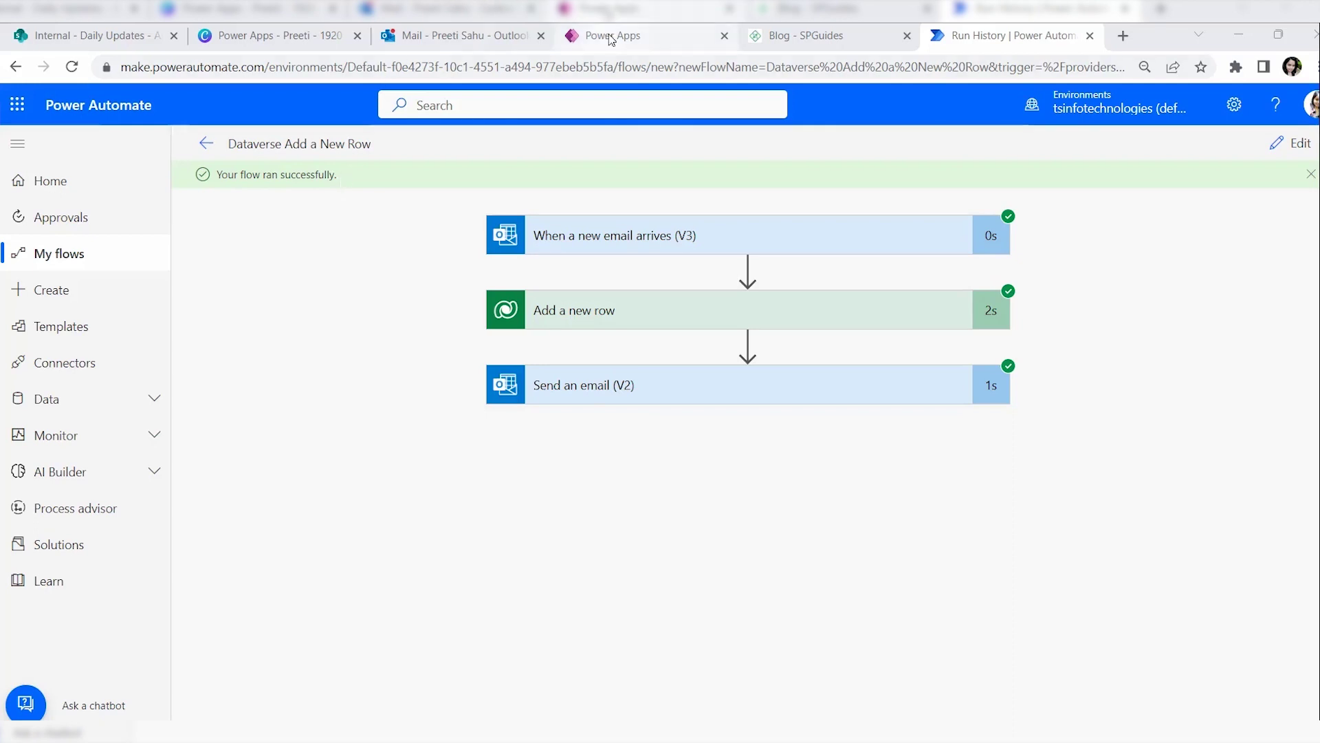
left_click(592, 35)
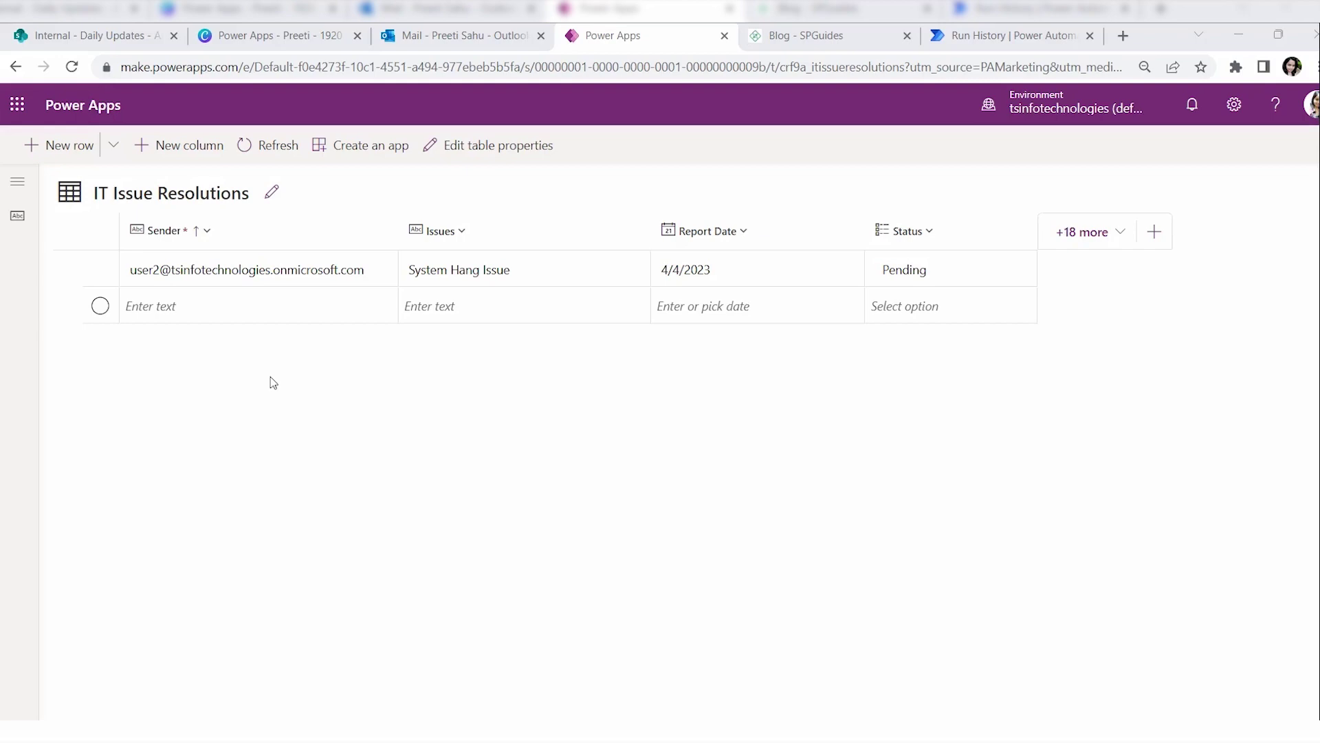
- Back in Outlook, open the 'Request has been Submited' confirmation email
mouse_move(693, 732)
left_click(767, 715)
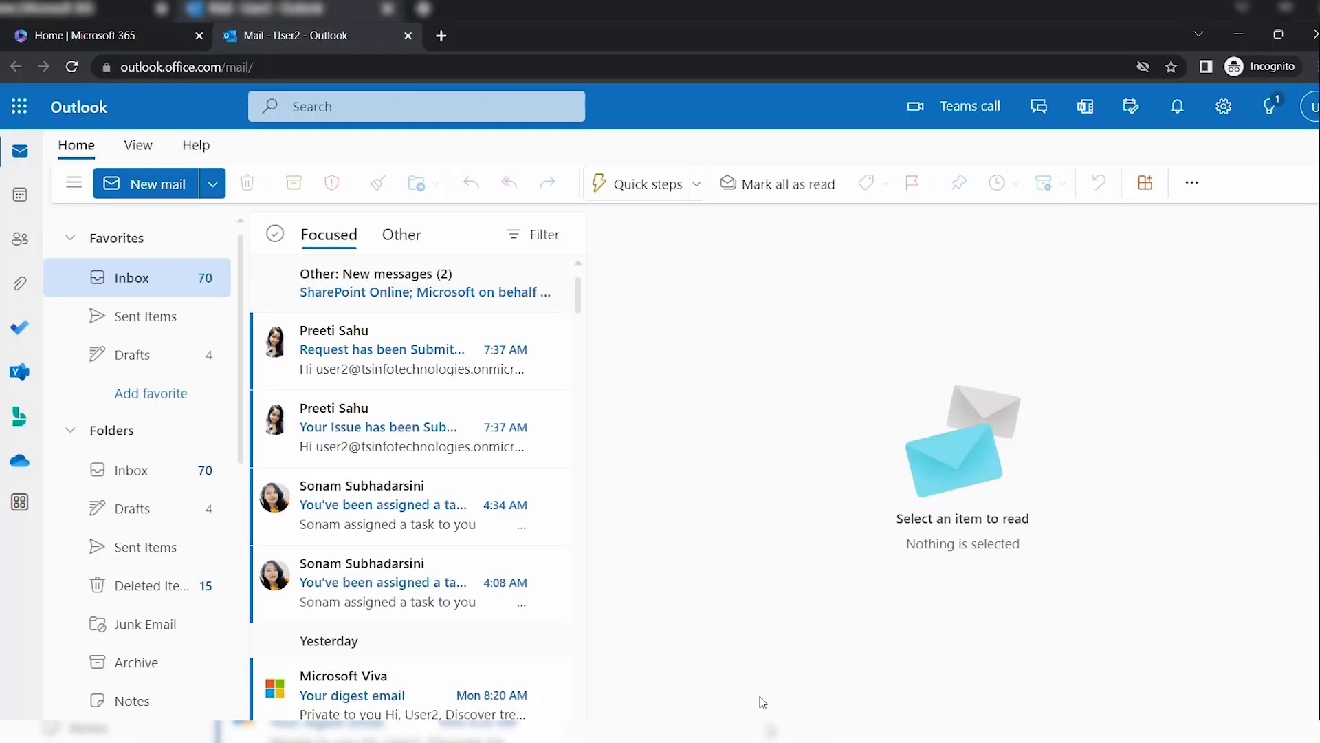
left_click(439, 314)
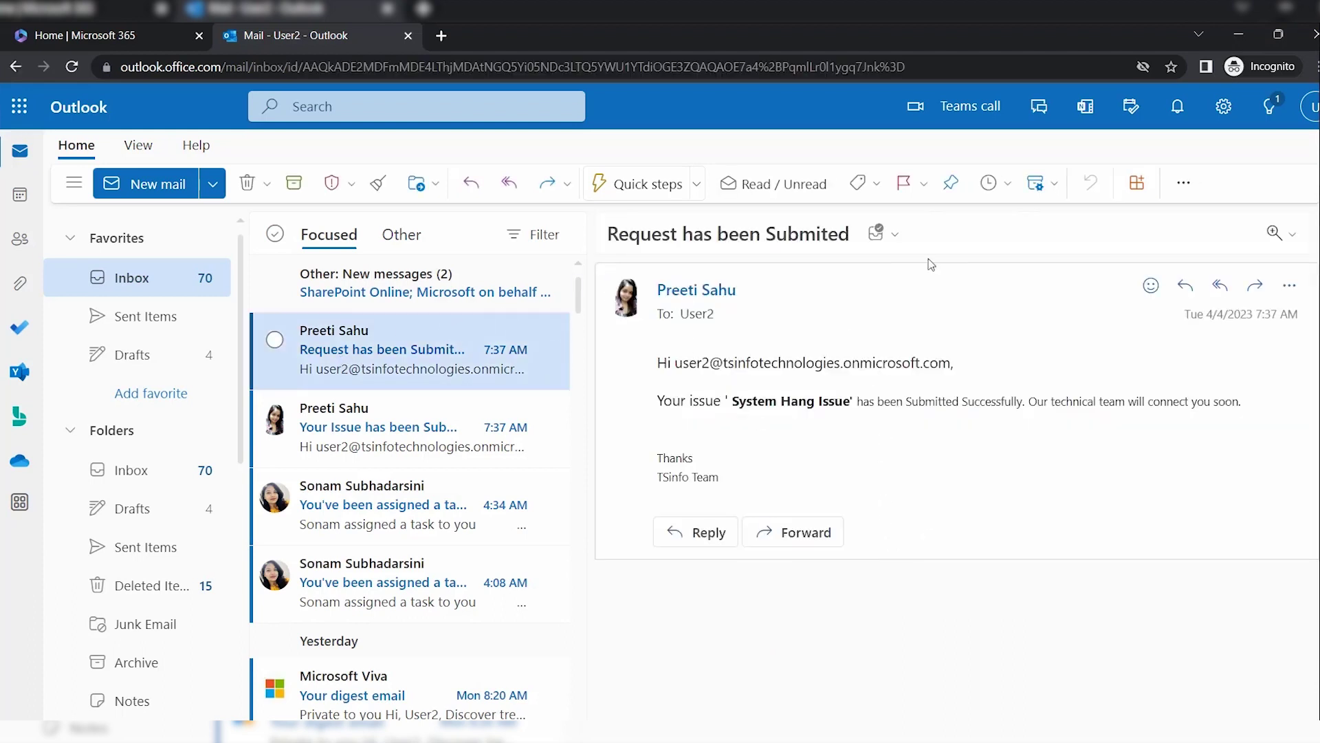
- Highlight the greeting address, the confirmation sentence and the 'System Hang Issue' title
left_click_drag(679, 364, 954, 363)
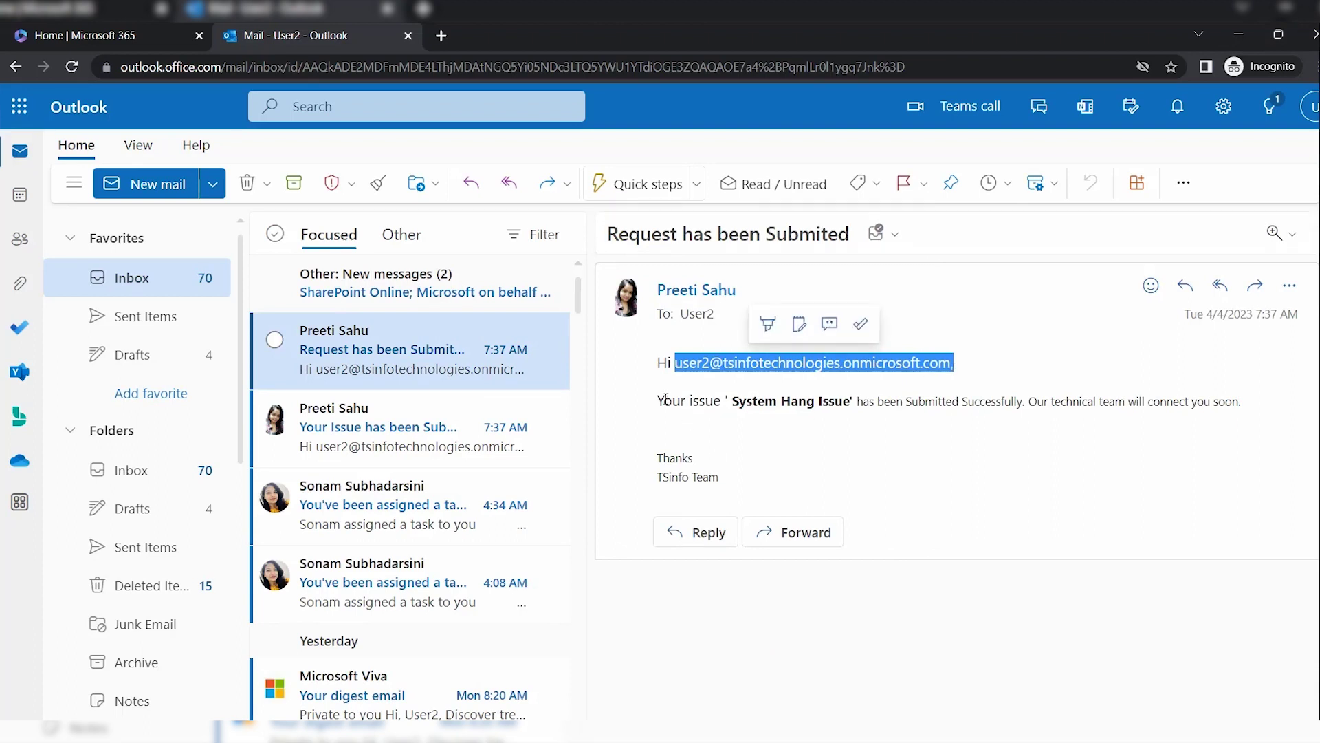
left_click_drag(665, 399, 1010, 419)
left_click(801, 423)
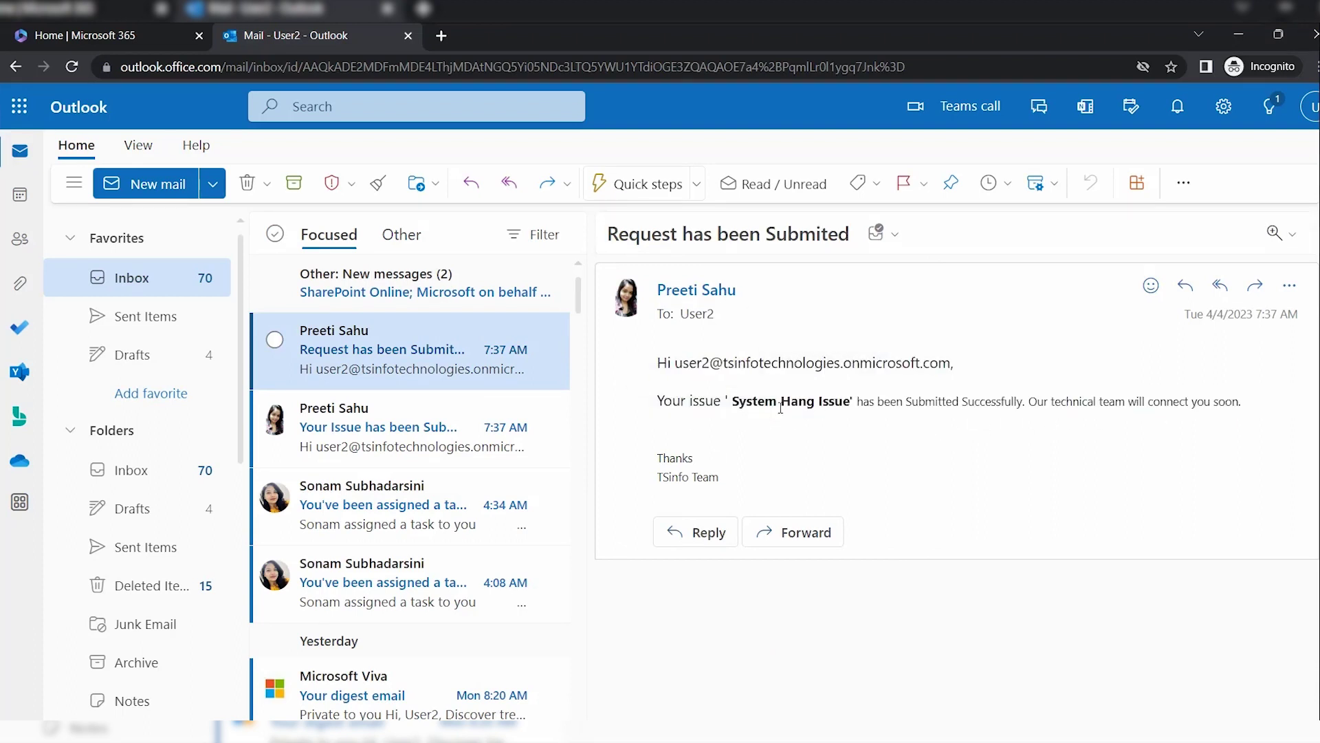
left_click_drag(732, 402, 866, 402)
left_click(960, 404)
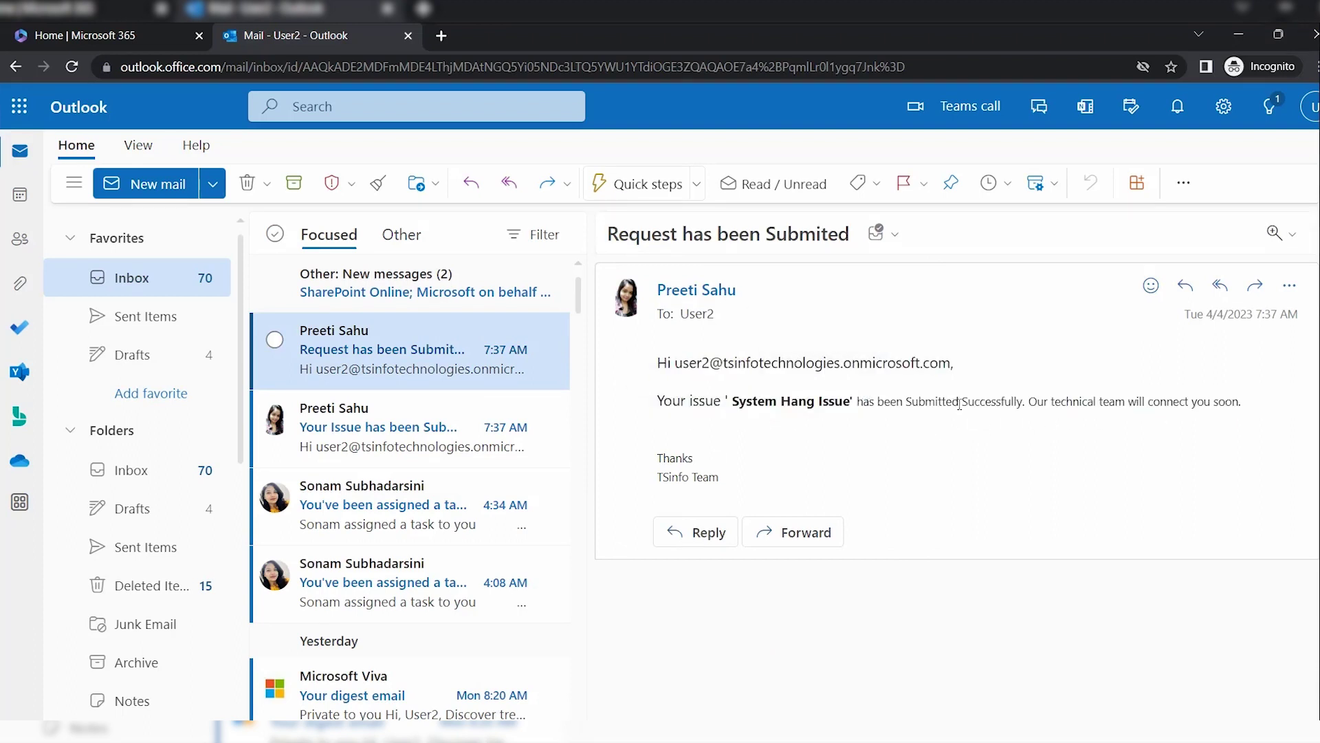